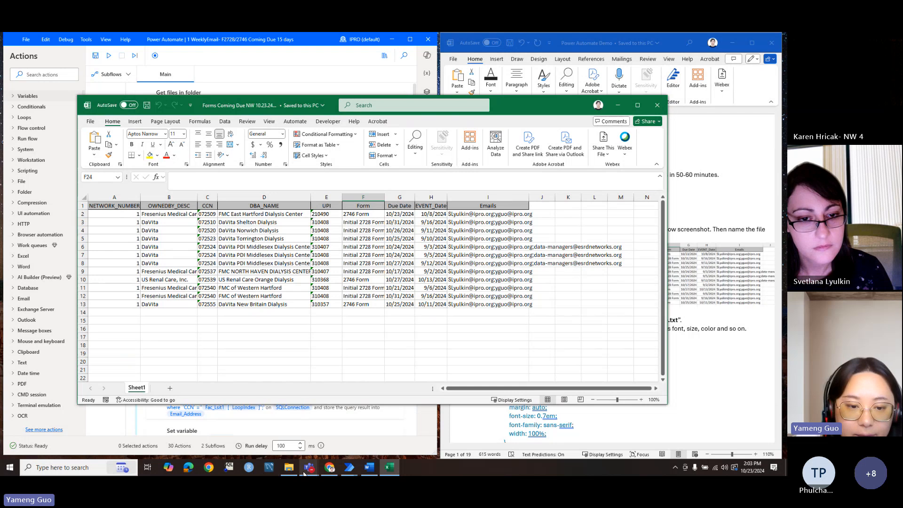
Step: Glance at the Auto Email folder, then close the Forms Coming Due NW 10.23.24 workbook
click(288, 467)
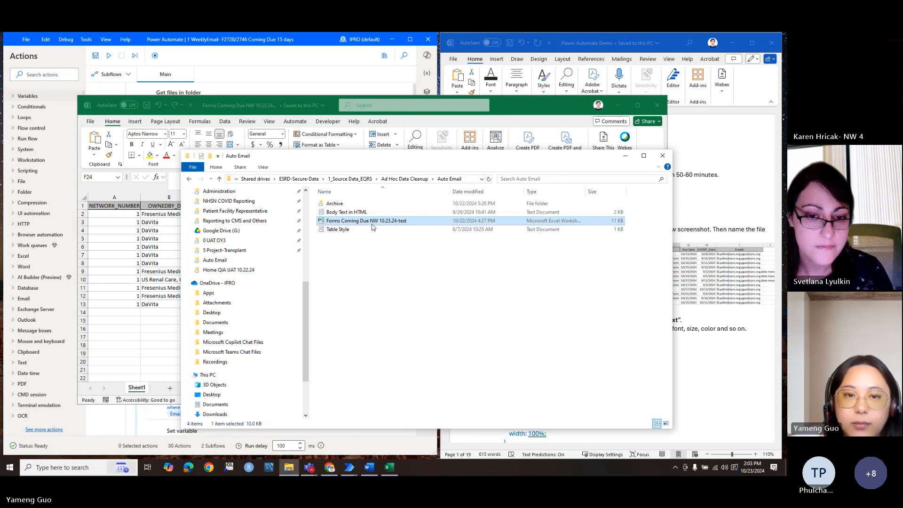
click(560, 103)
click(656, 105)
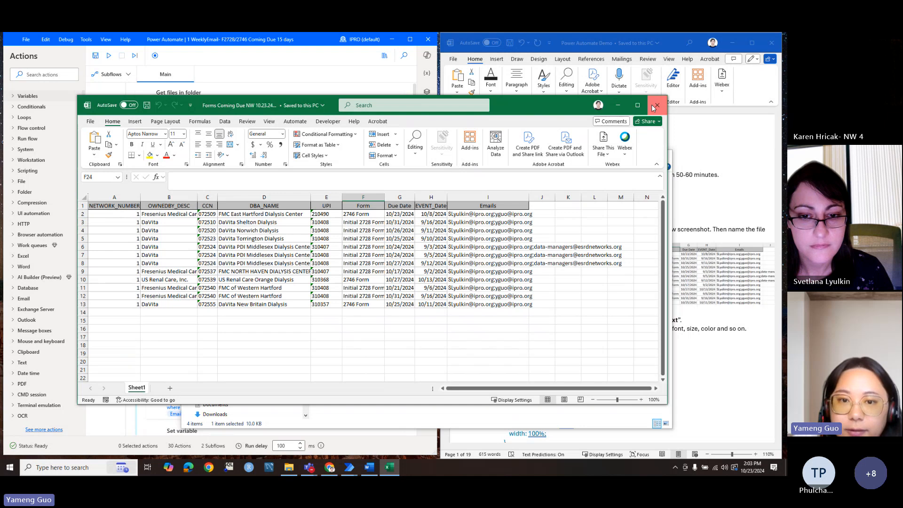
Step: Open the Body Text in HTML file in Notepad and position its window beside the folder
drag(495, 163, 409, 159)
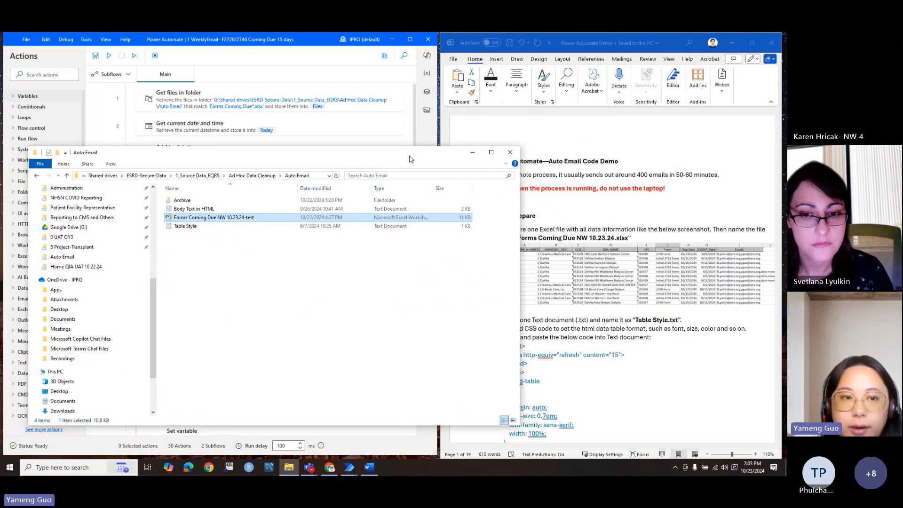
click(205, 213)
double_click(205, 213)
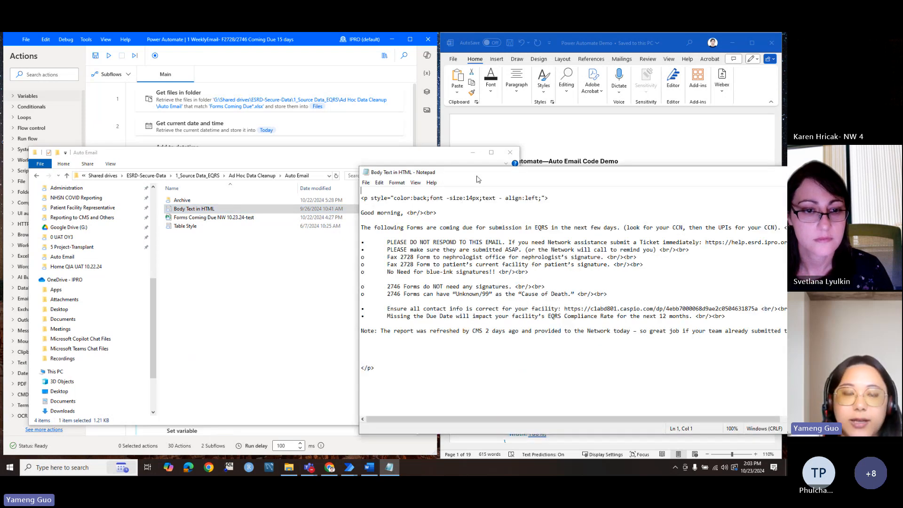
drag(477, 177, 274, 115)
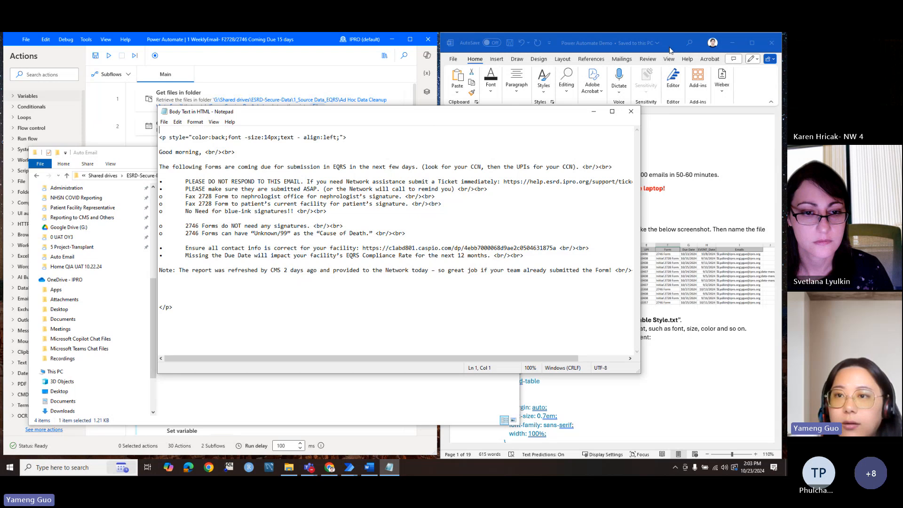
Step: Scroll the Word guide to the Body Text in HTML step, highlight its <br/><br> code, and close Notepad
click(644, 47)
scroll(614, 304, down, 10)
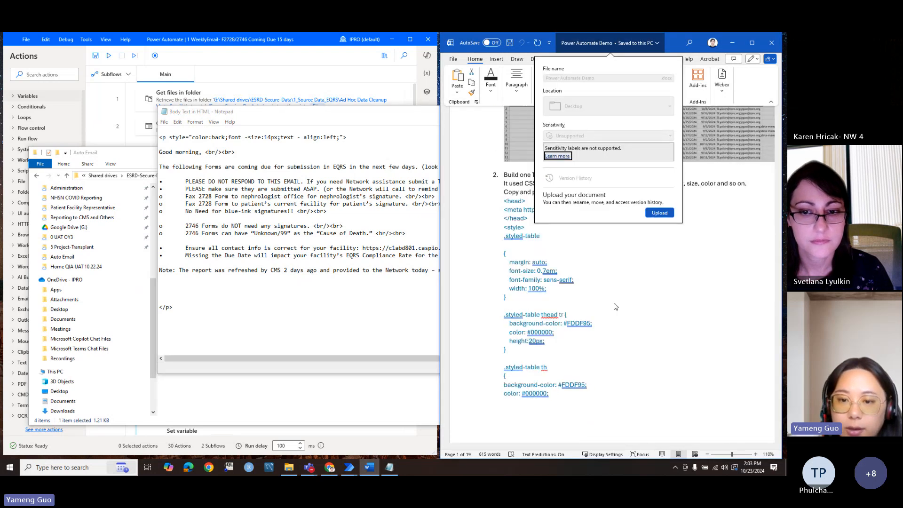
scroll(615, 304, down, 10)
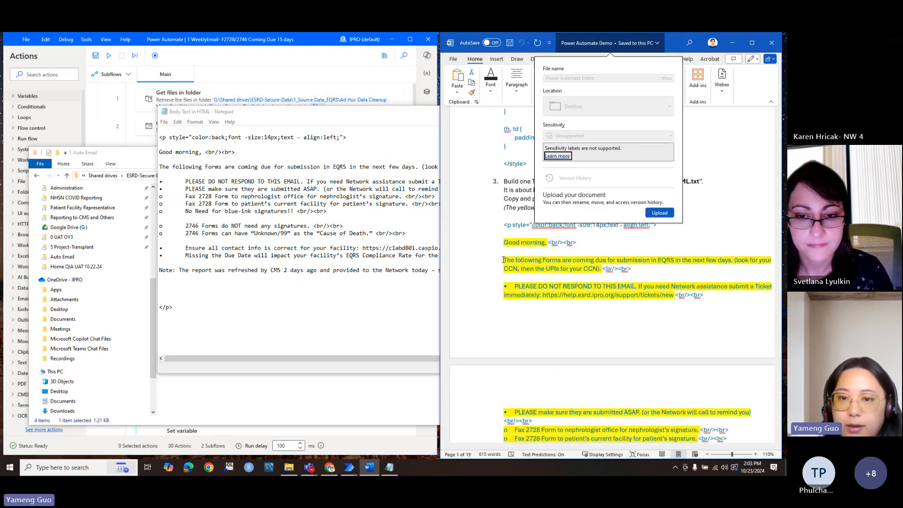
click(512, 296)
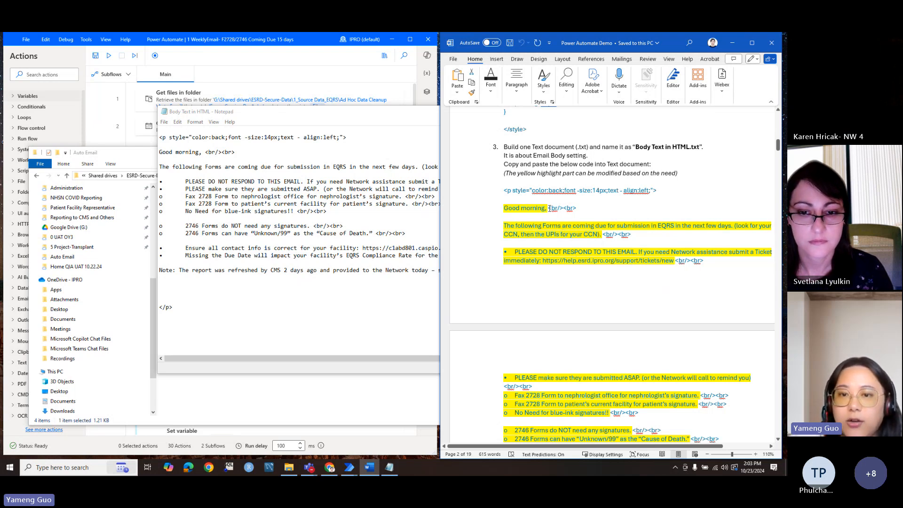
drag(549, 209, 578, 209)
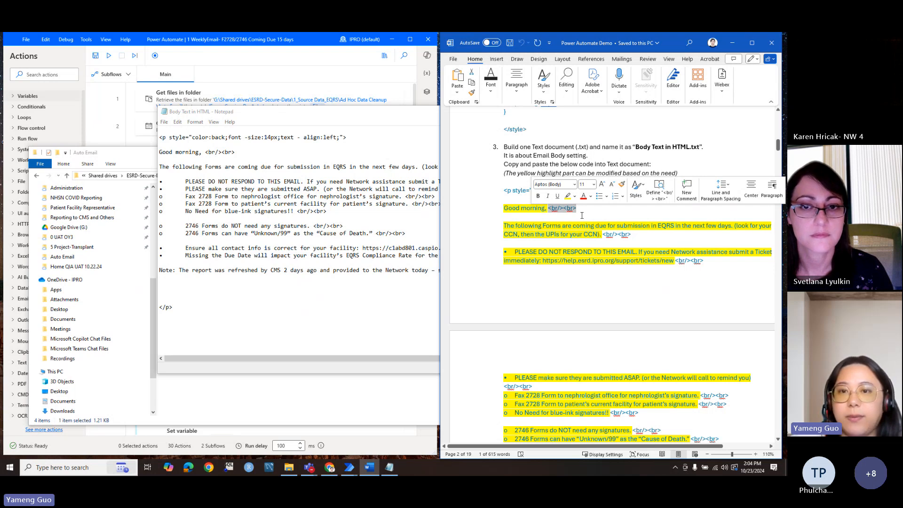
click(399, 113)
click(631, 111)
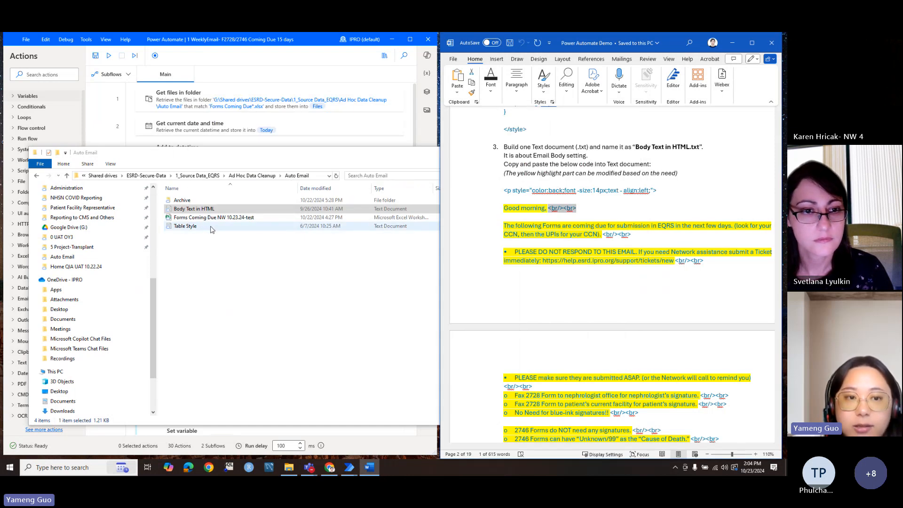
double_click(183, 229)
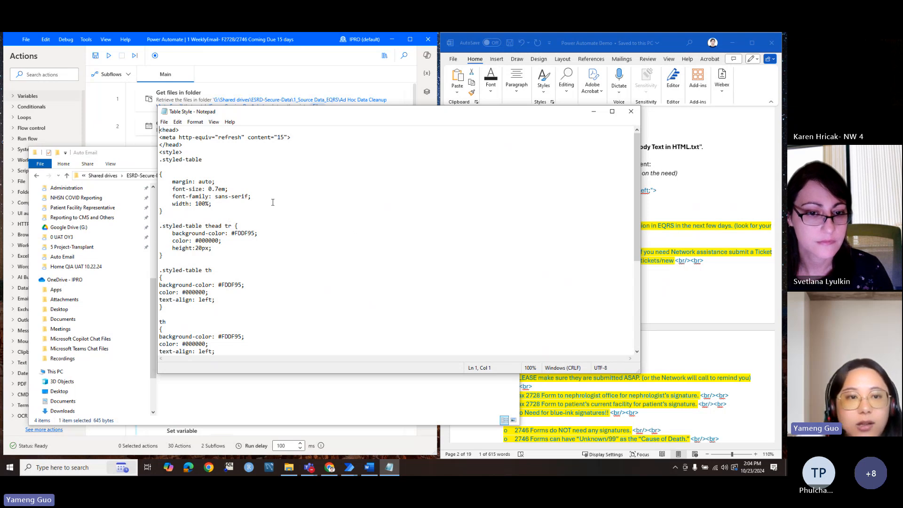
scroll(246, 196, down, 9)
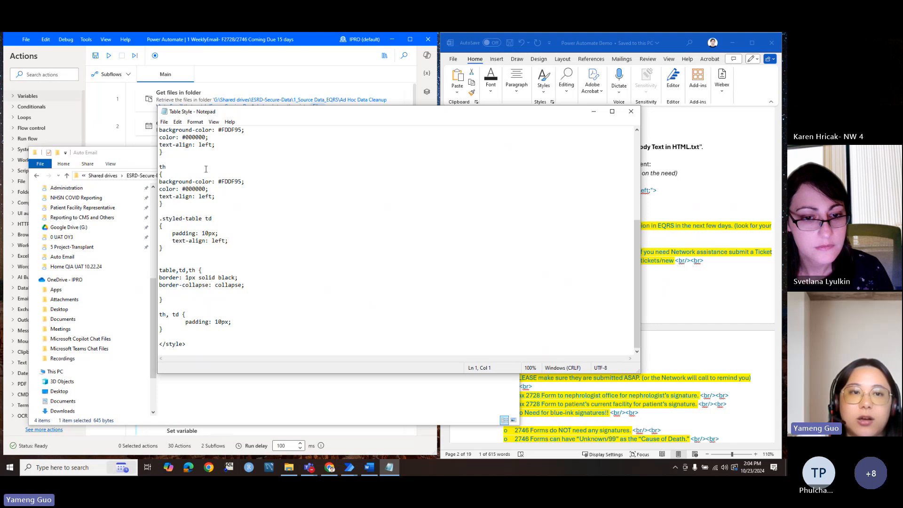
click(631, 111)
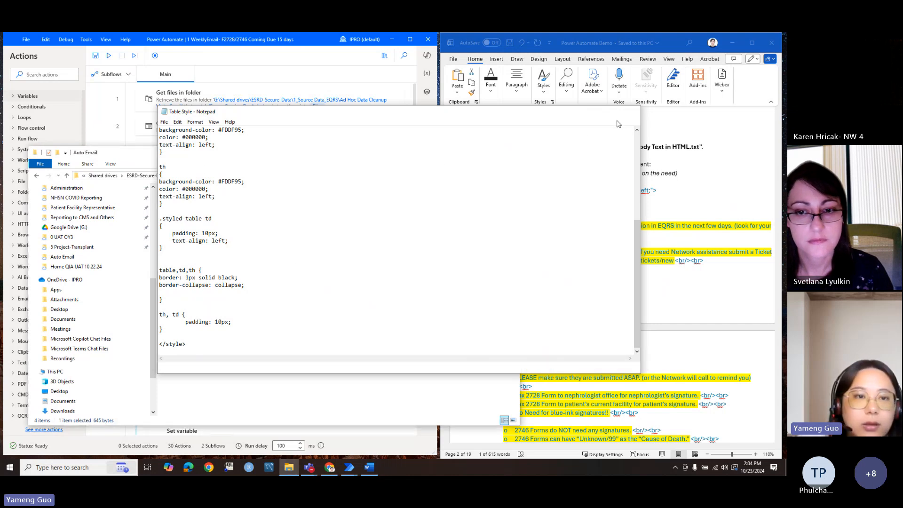
click(195, 272)
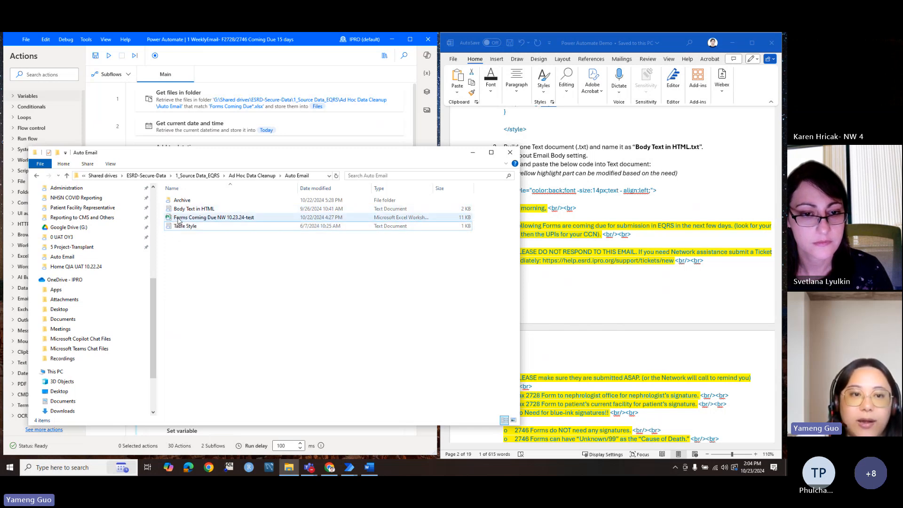
Step: Scroll the Word guide to Part2's flow screenshot and select the Get files in folder action
click(473, 153)
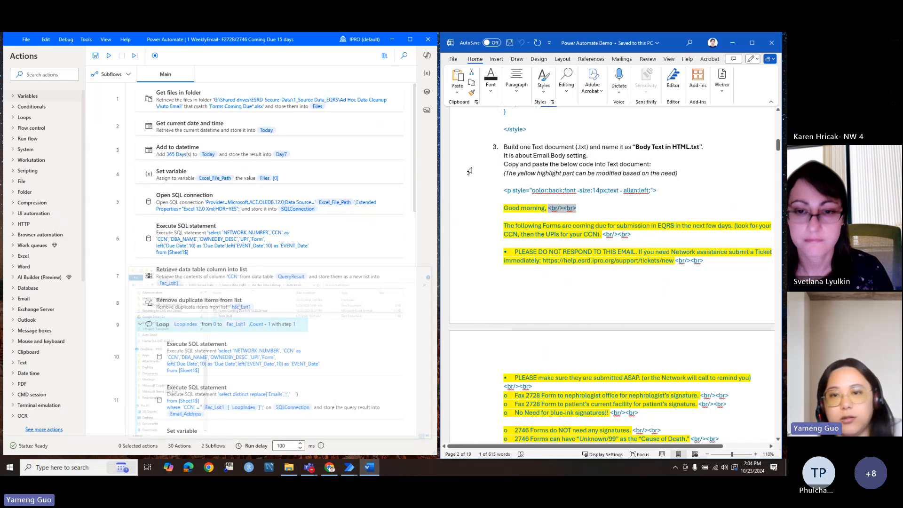
scroll(509, 246, down, 2)
scroll(508, 247, down, 10)
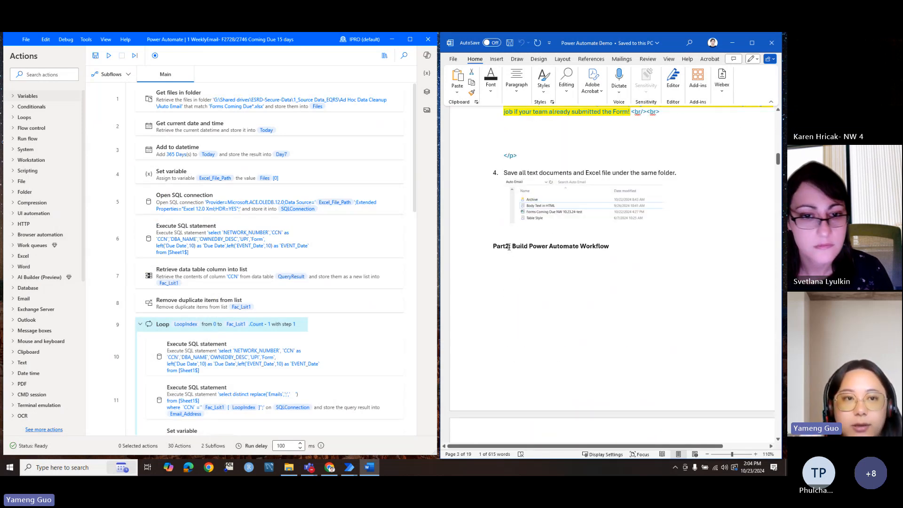
scroll(509, 247, down, 4)
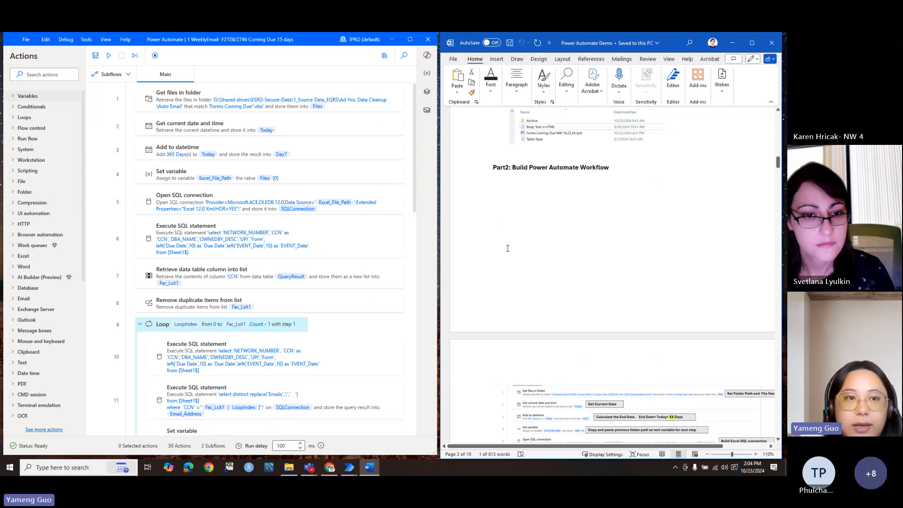
scroll(507, 247, down, 3)
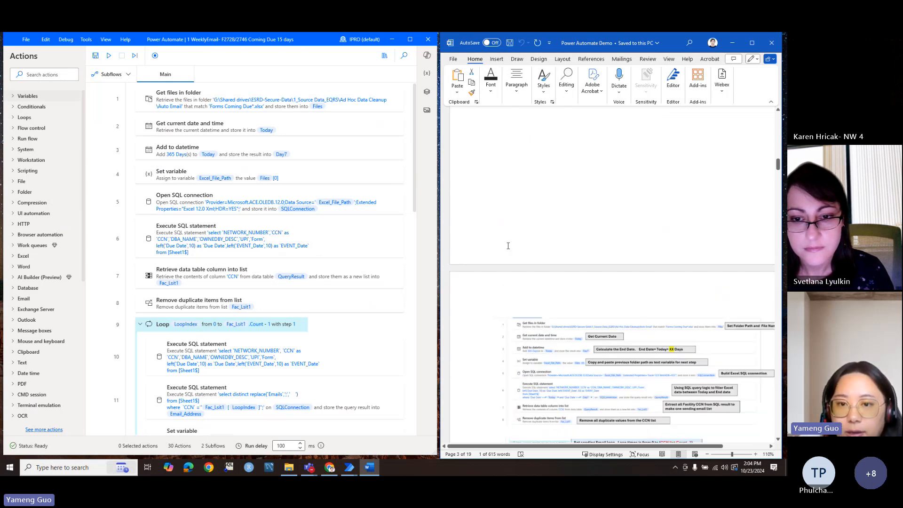
scroll(508, 246, down, 7)
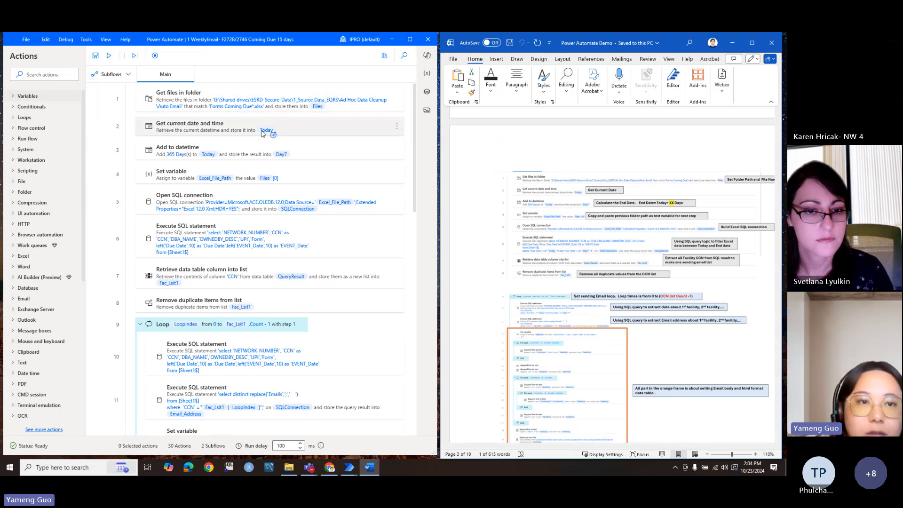
click(241, 94)
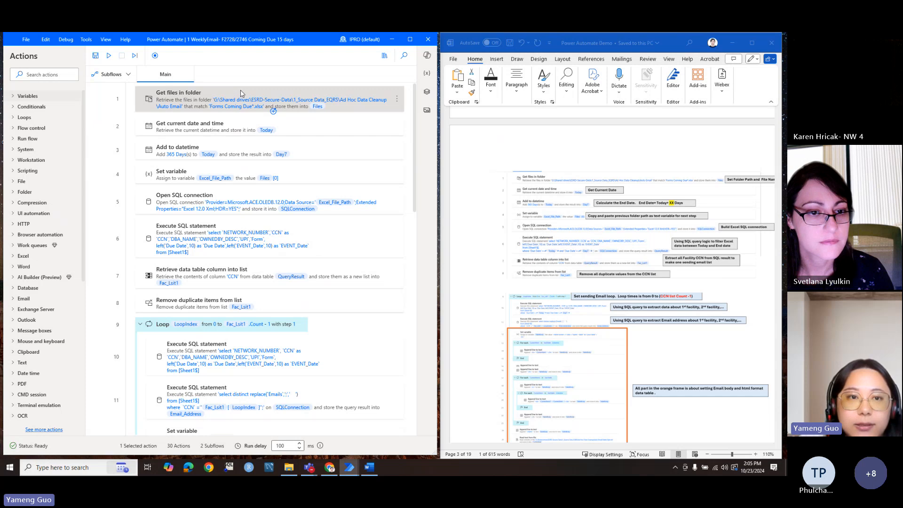
double_click(241, 92)
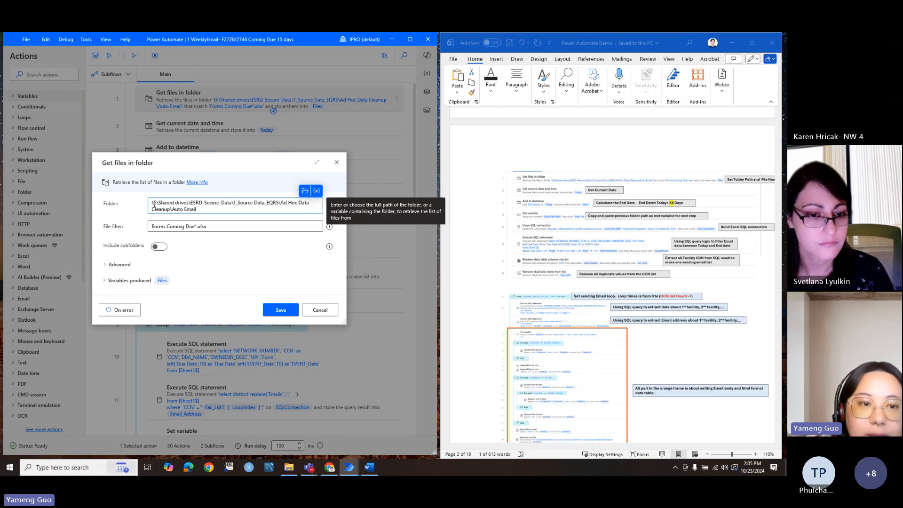
drag(152, 203, 198, 209)
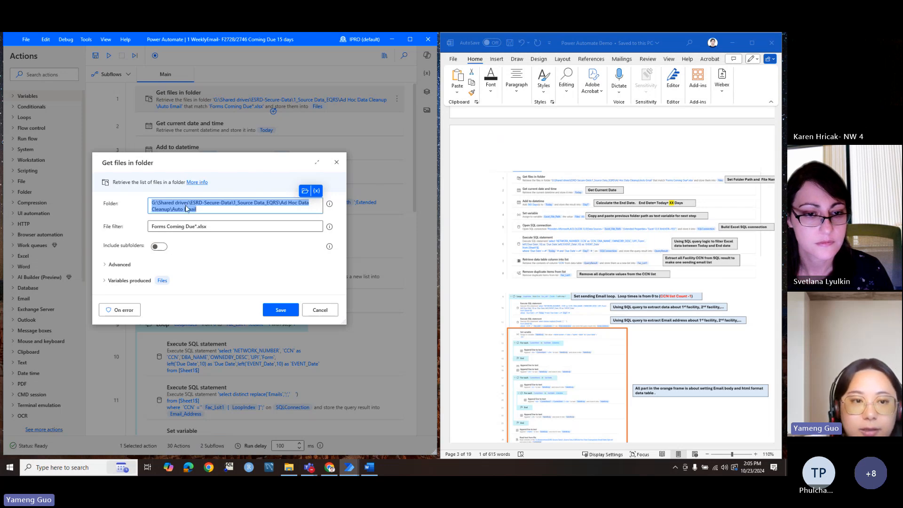
click(201, 209)
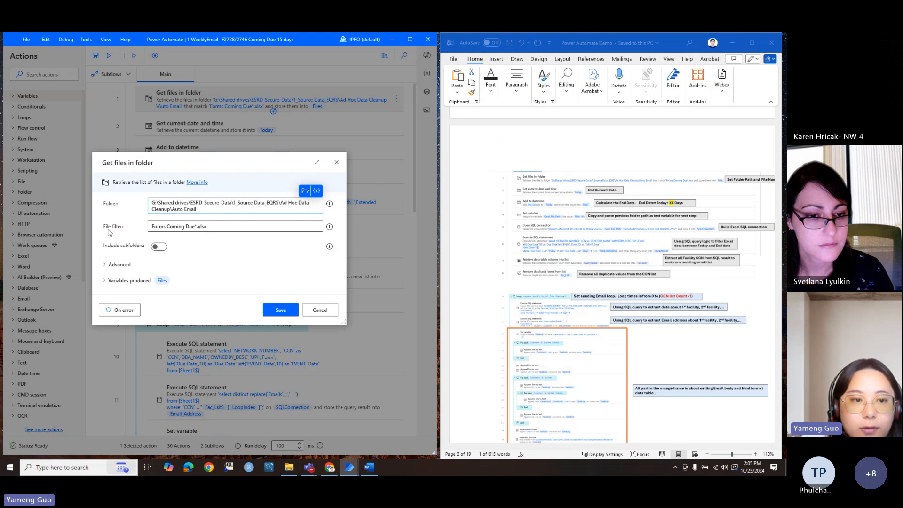
drag(151, 226, 195, 229)
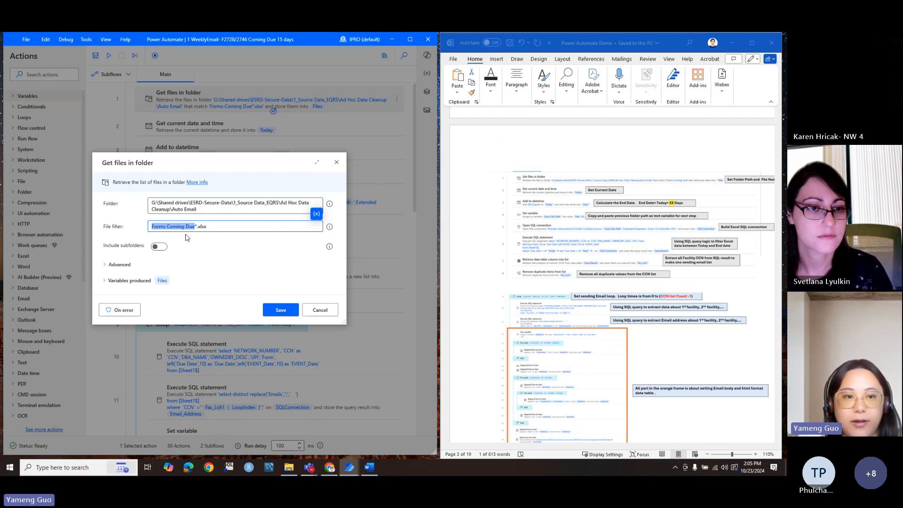
click(195, 230)
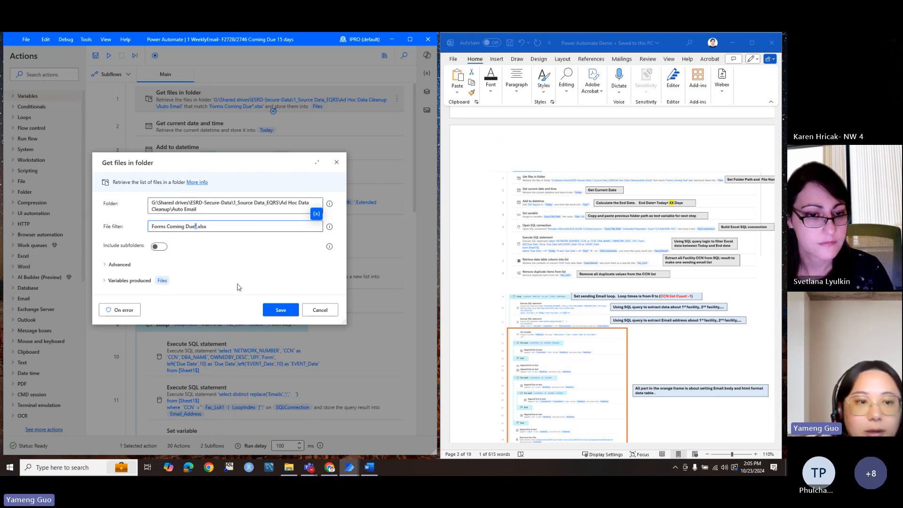
click(318, 311)
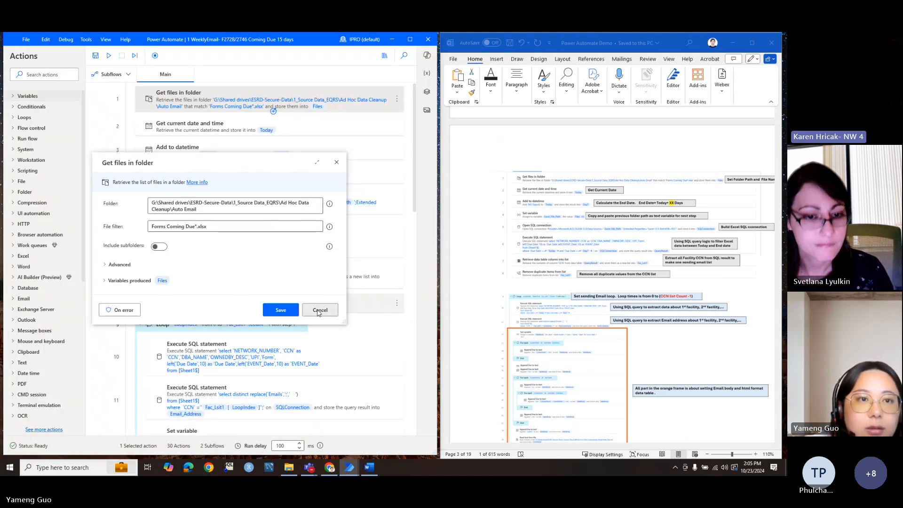
click(179, 125)
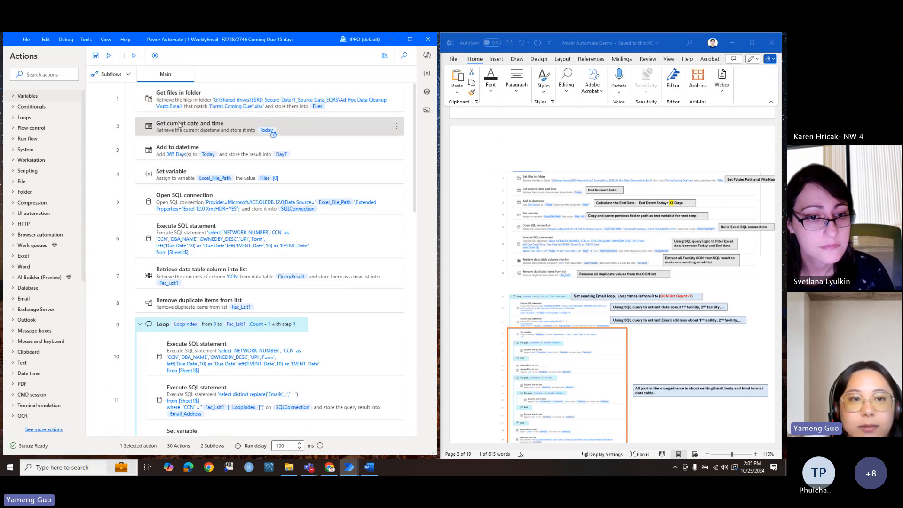
double_click(179, 126)
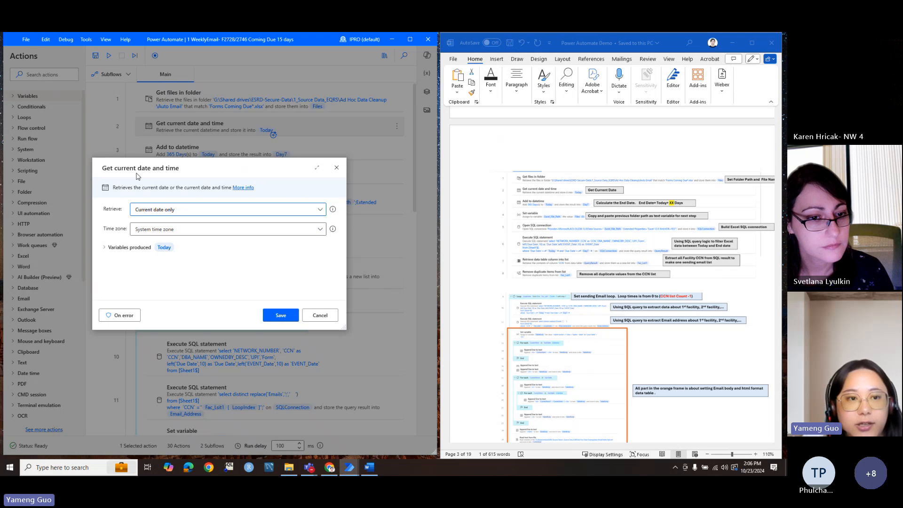
click(147, 212)
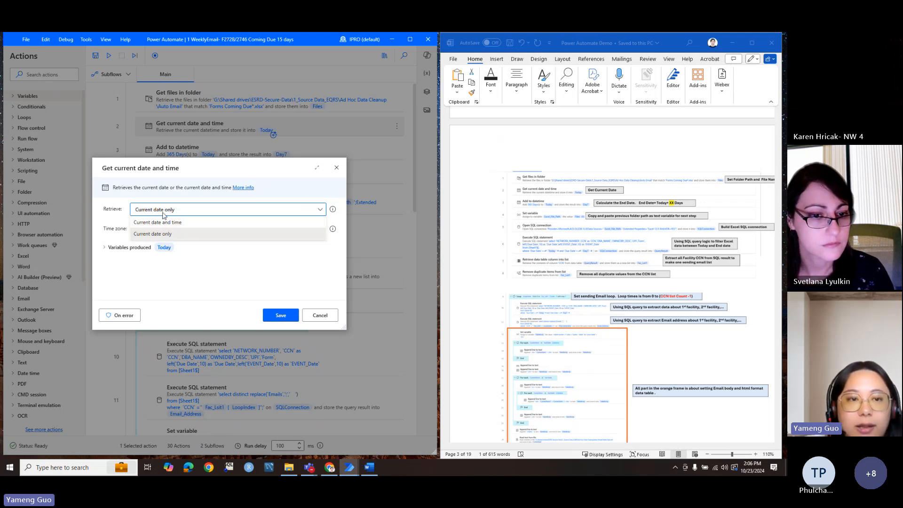
click(223, 235)
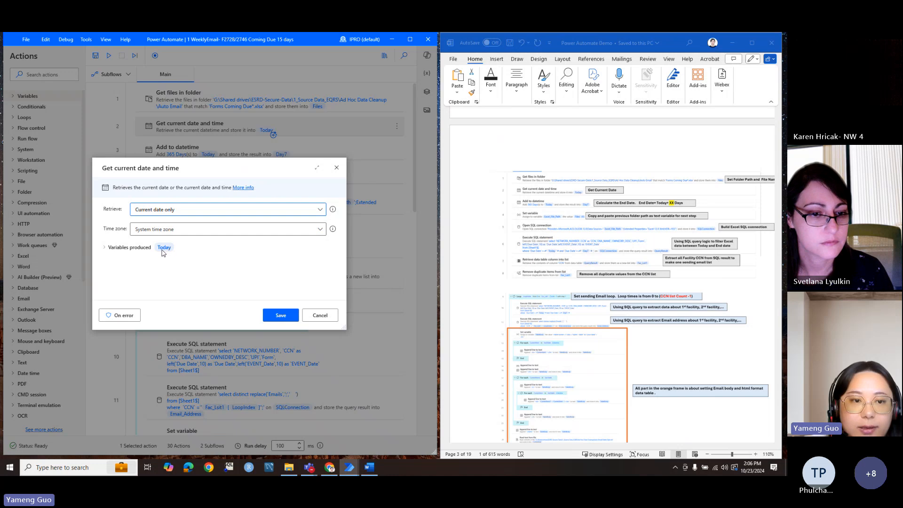
click(311, 314)
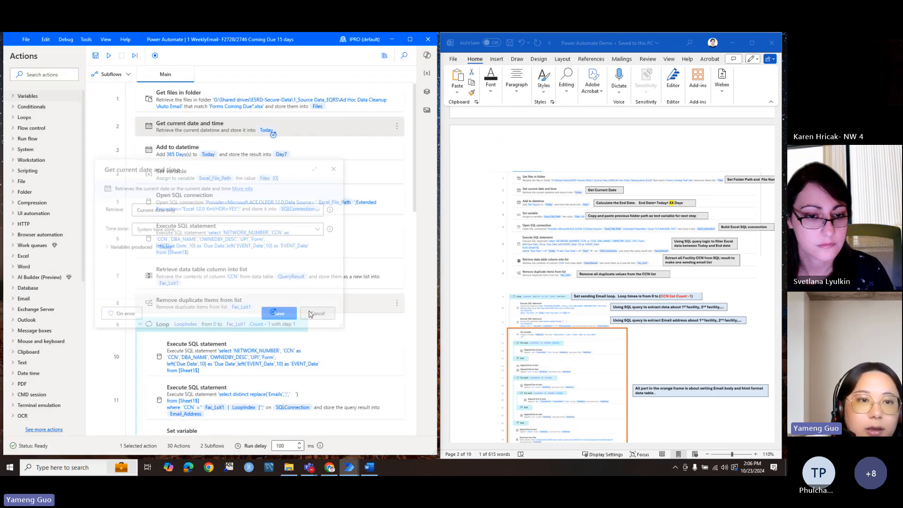
double_click(206, 149)
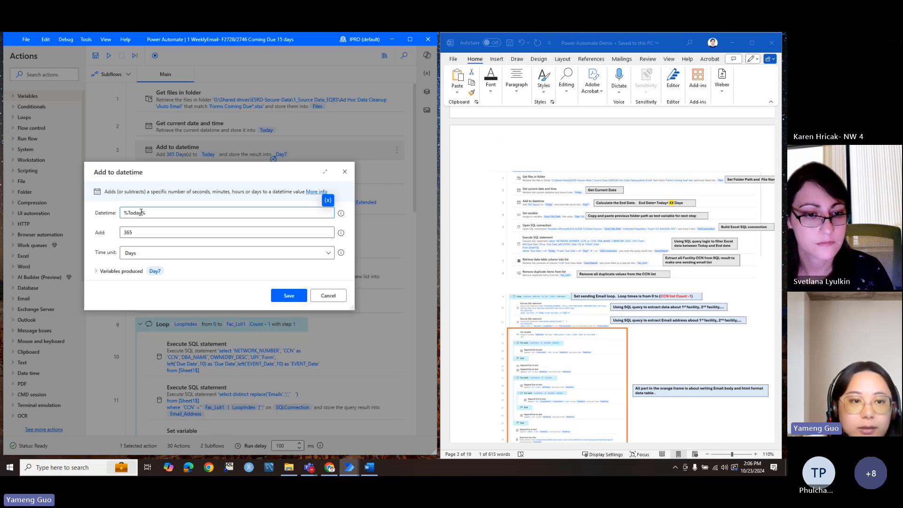
drag(151, 213, 117, 217)
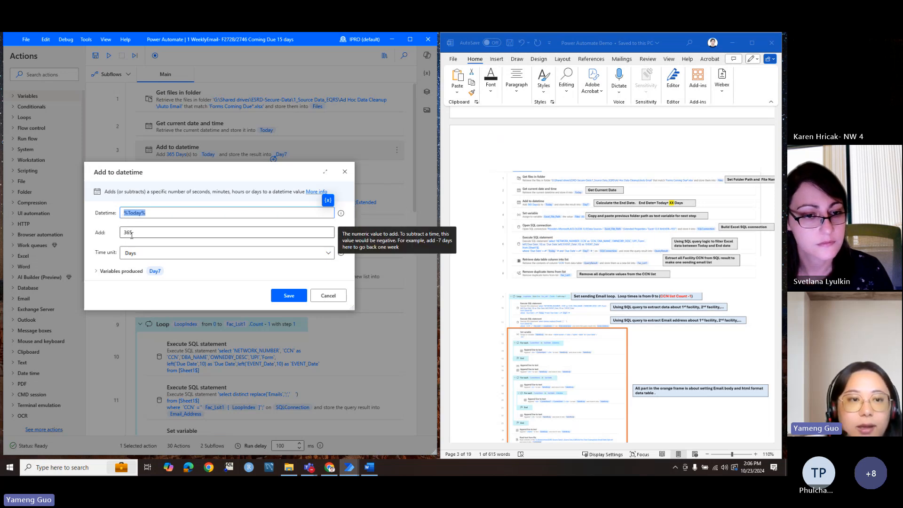
drag(135, 236, 123, 235)
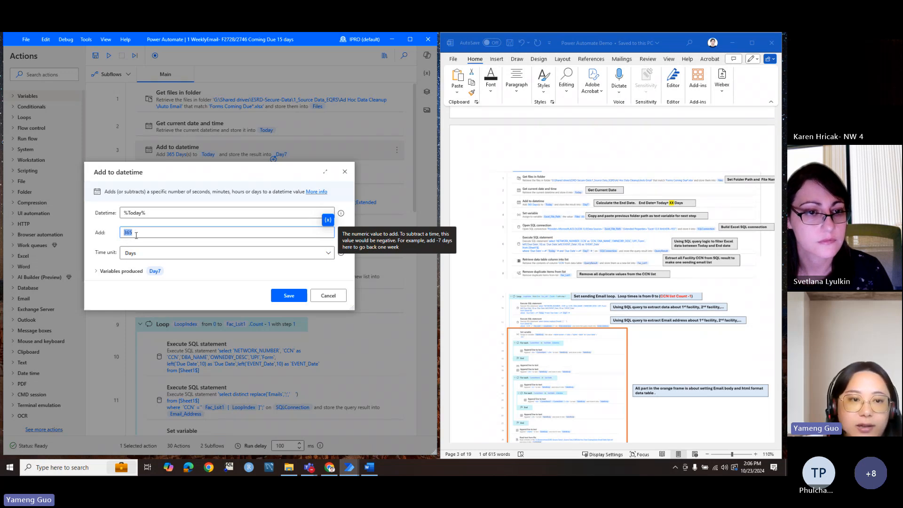
click(143, 234)
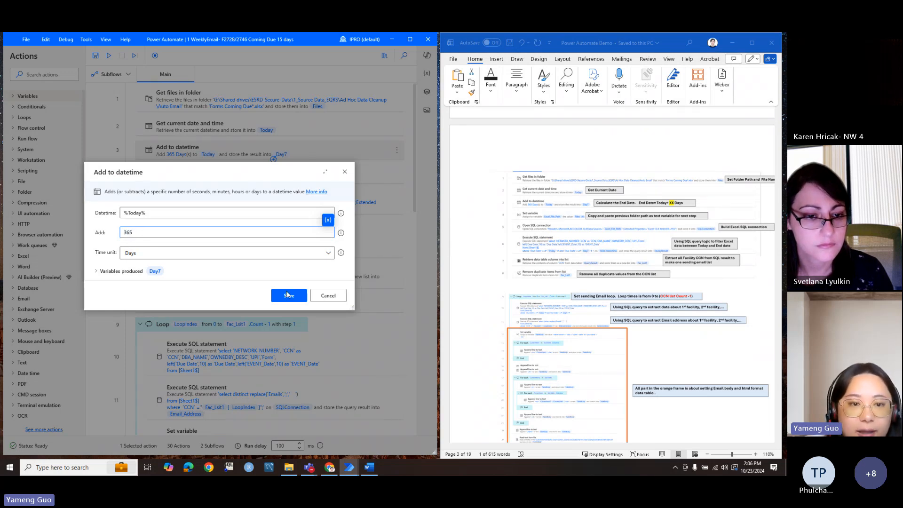
click(316, 296)
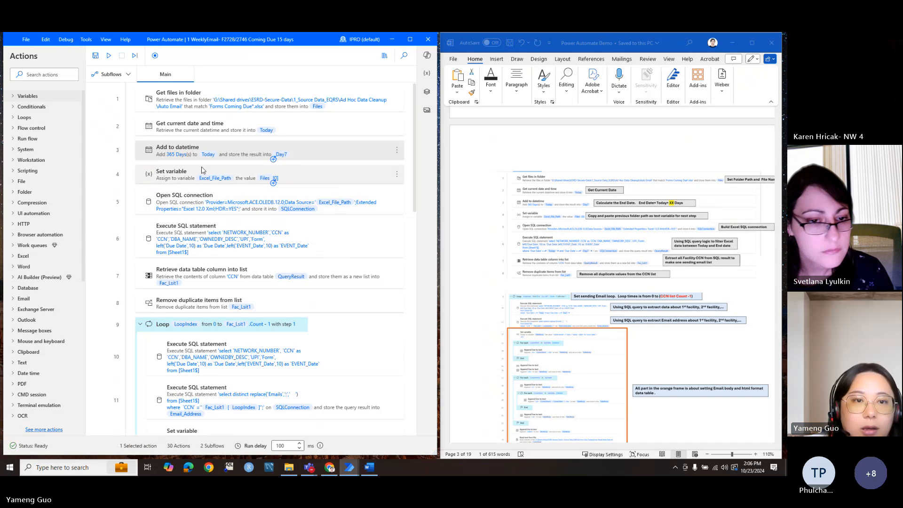
double_click(211, 174)
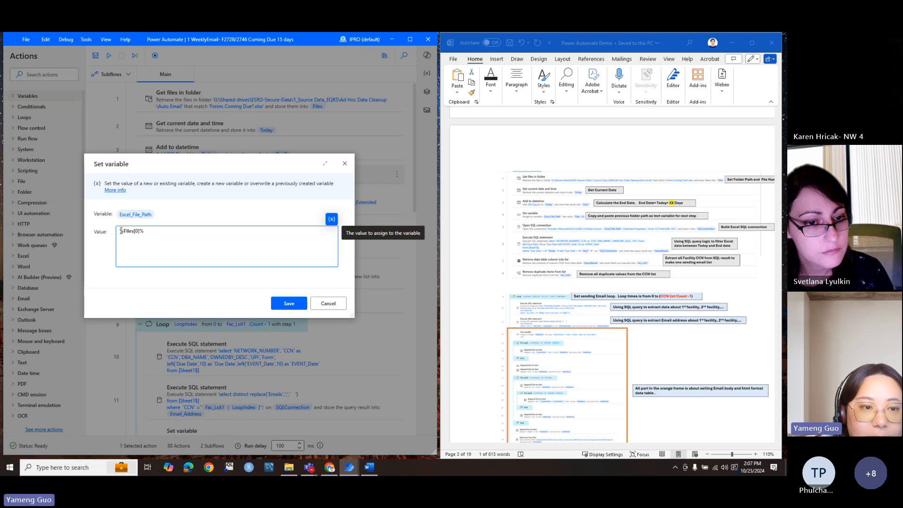
drag(121, 230, 149, 231)
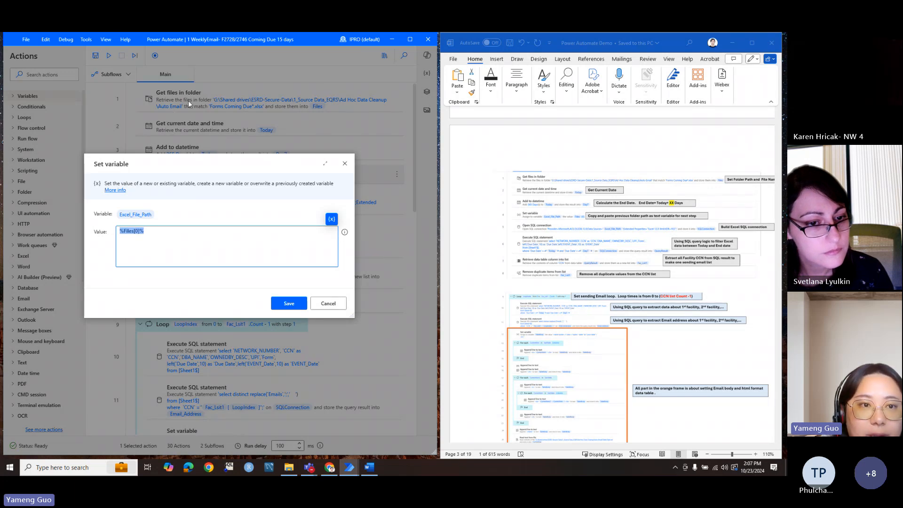
click(136, 231)
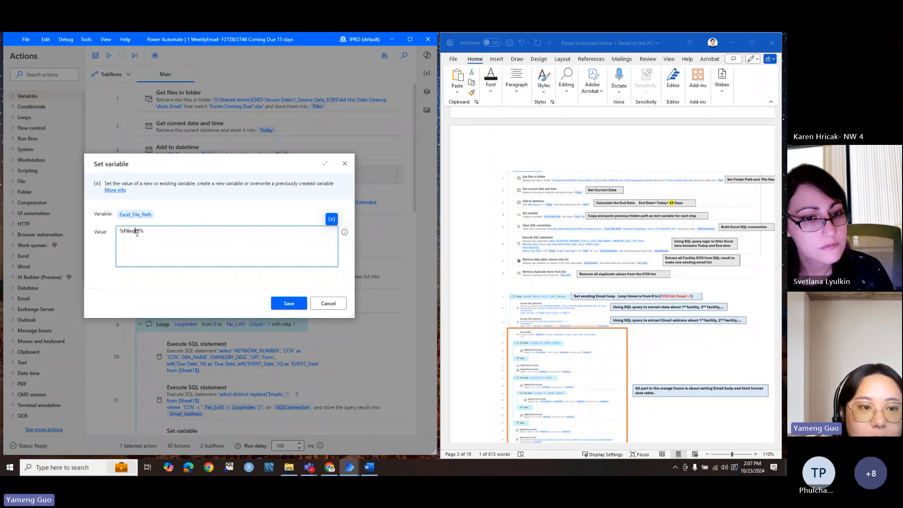
drag(133, 231, 139, 232)
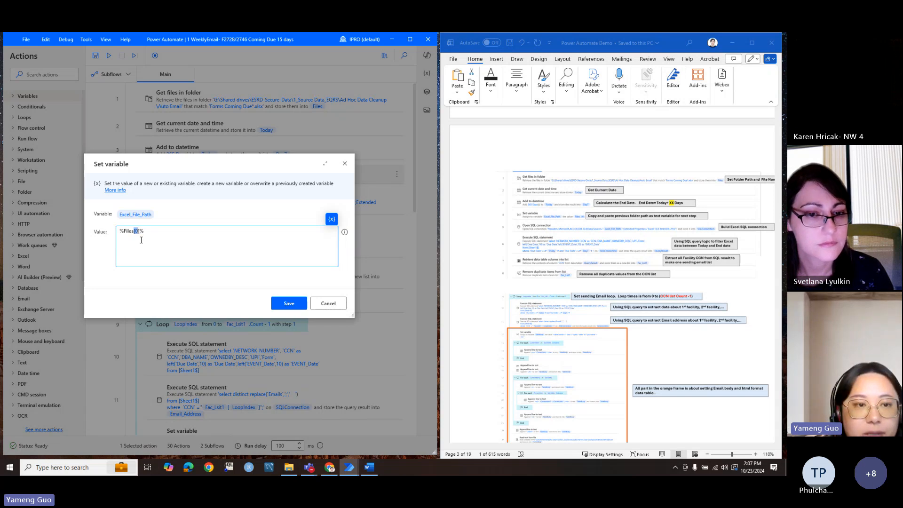
click(338, 307)
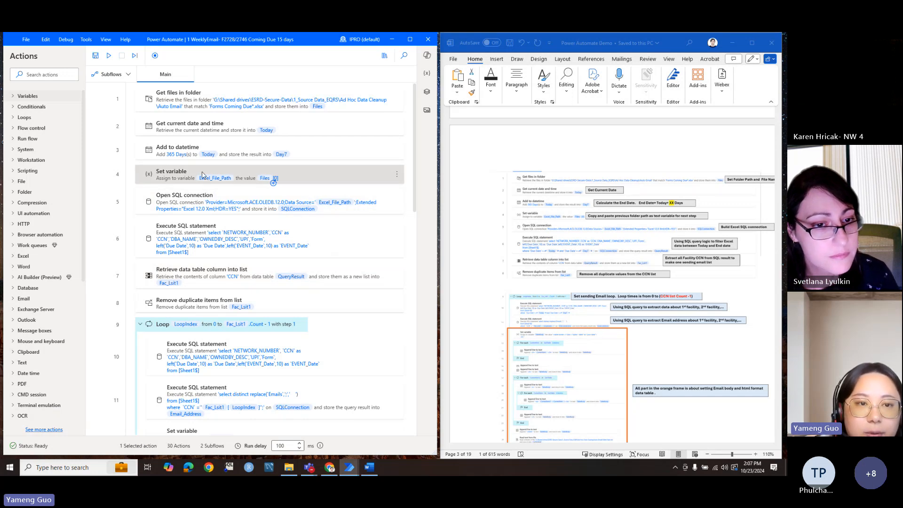
click(219, 196)
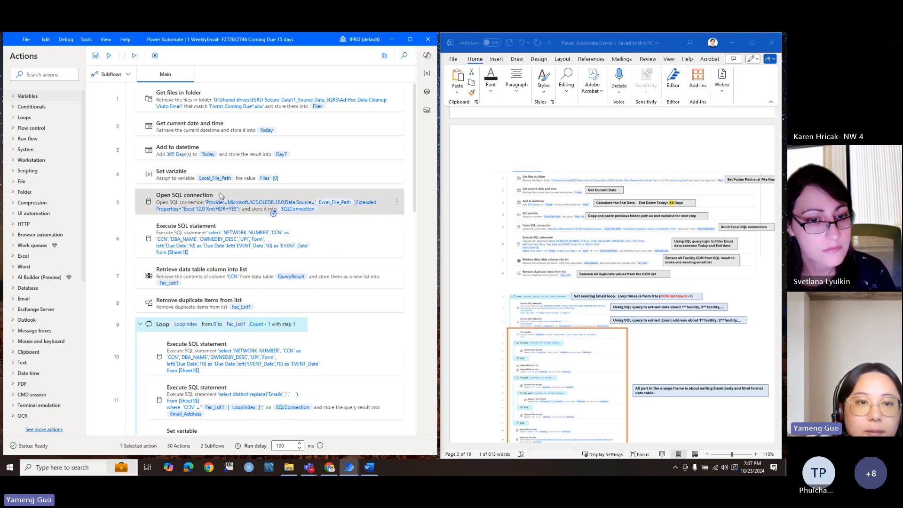
double_click(219, 197)
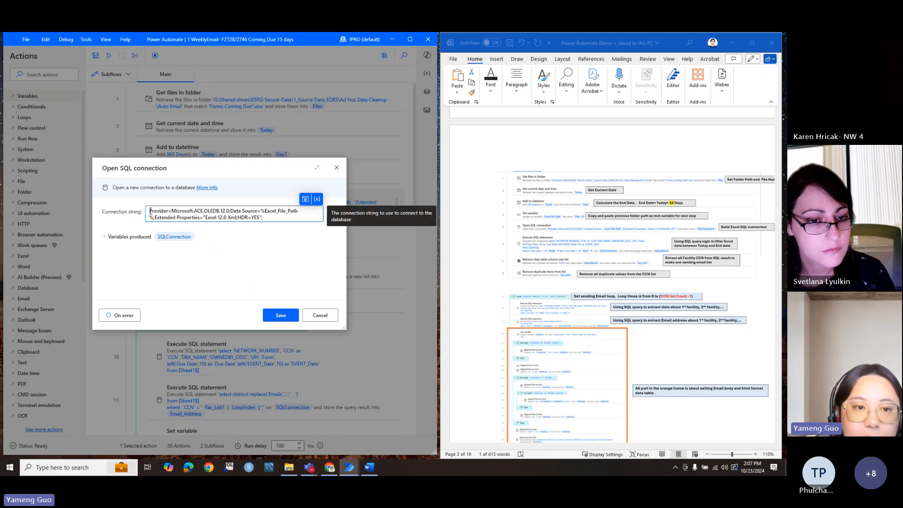
drag(150, 210, 161, 211)
drag(275, 217, 147, 214)
click(264, 217)
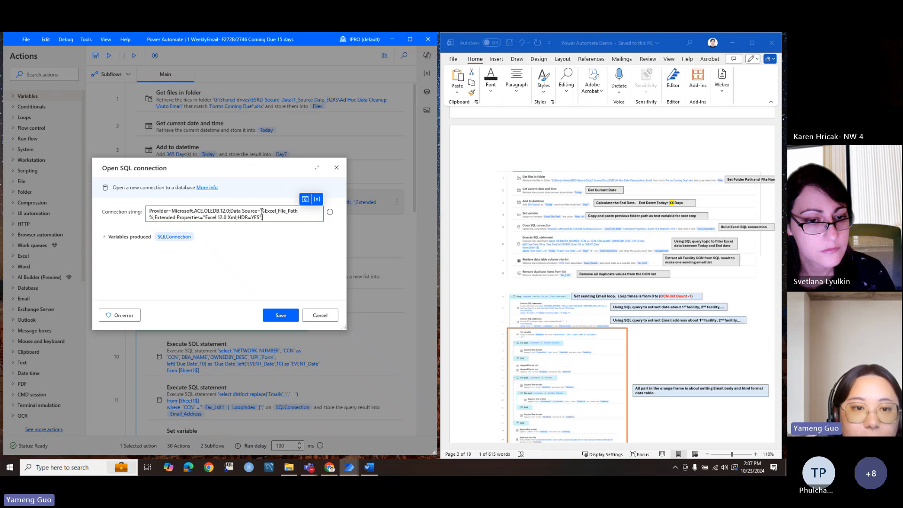
drag(261, 210, 152, 218)
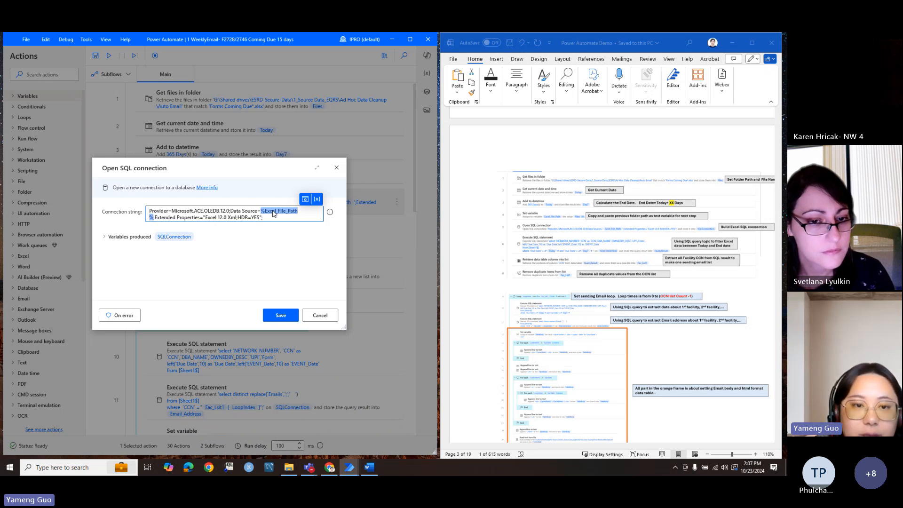
click(318, 201)
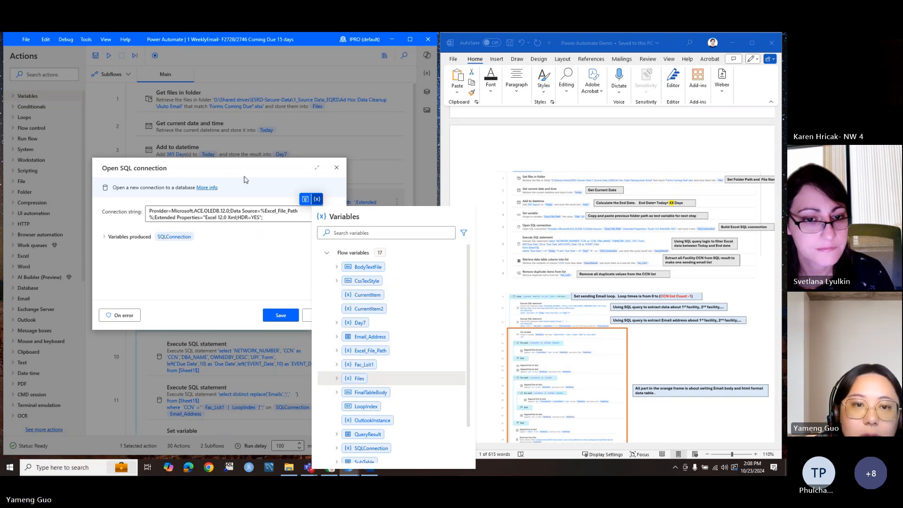
click(337, 168)
click(336, 168)
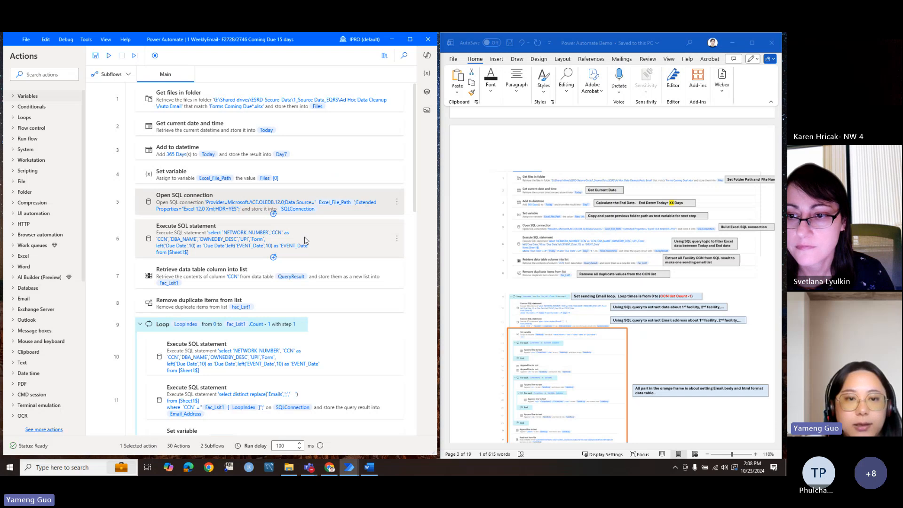
click(305, 240)
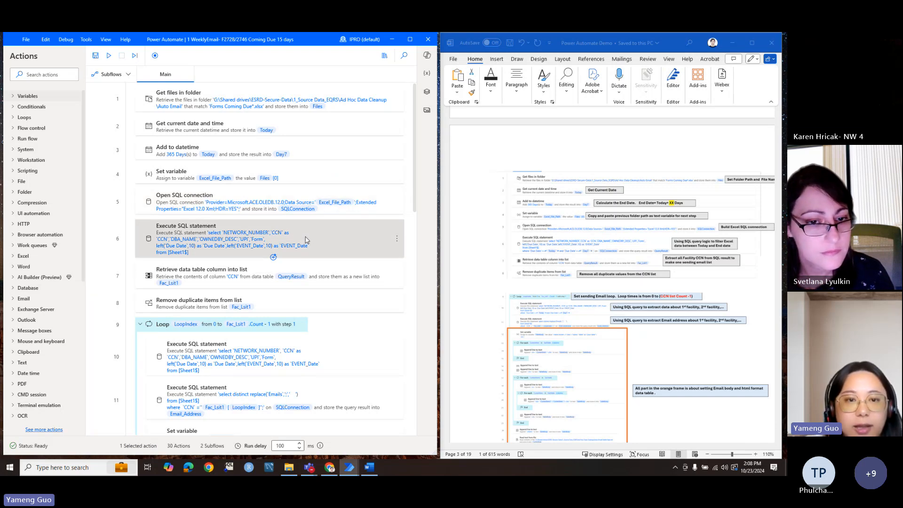
double_click(305, 241)
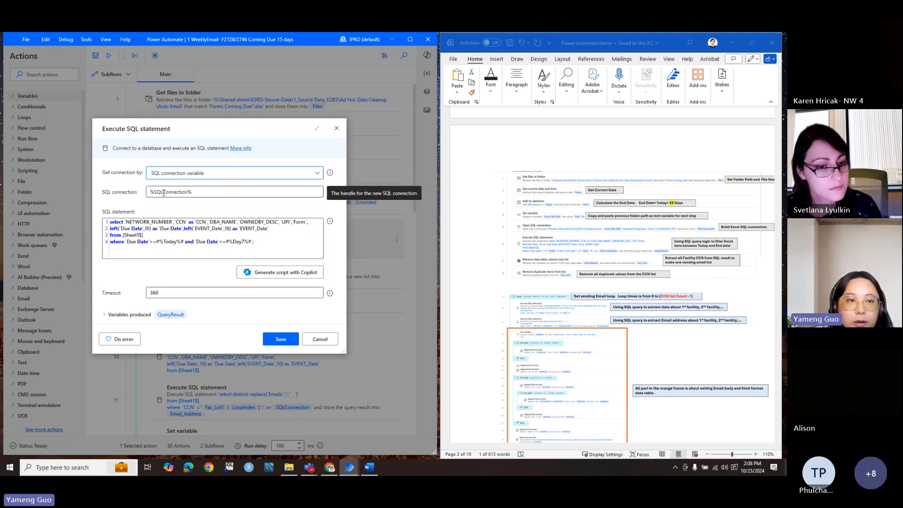
drag(174, 133, 293, 190)
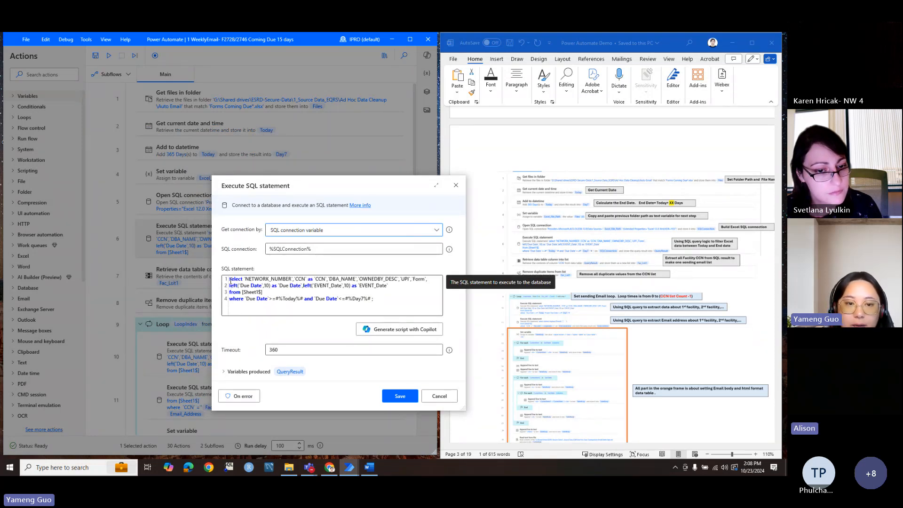
drag(230, 278, 376, 299)
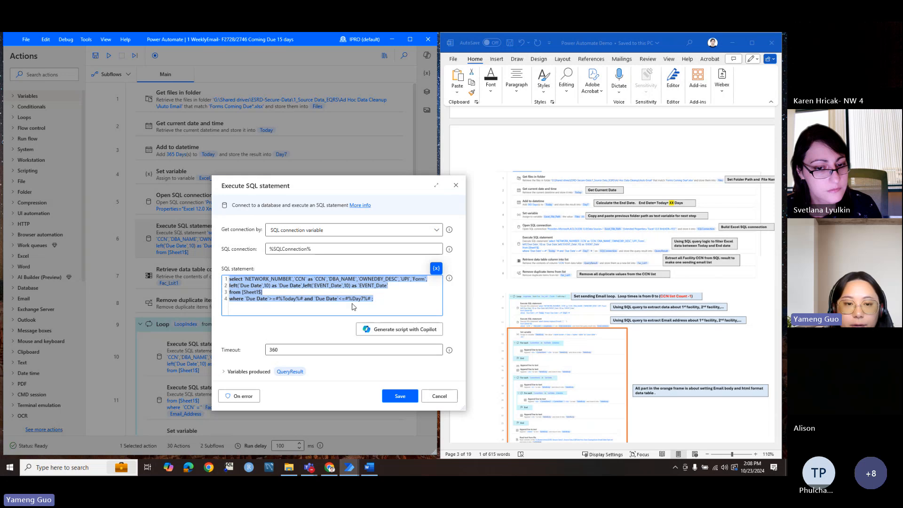
click(293, 307)
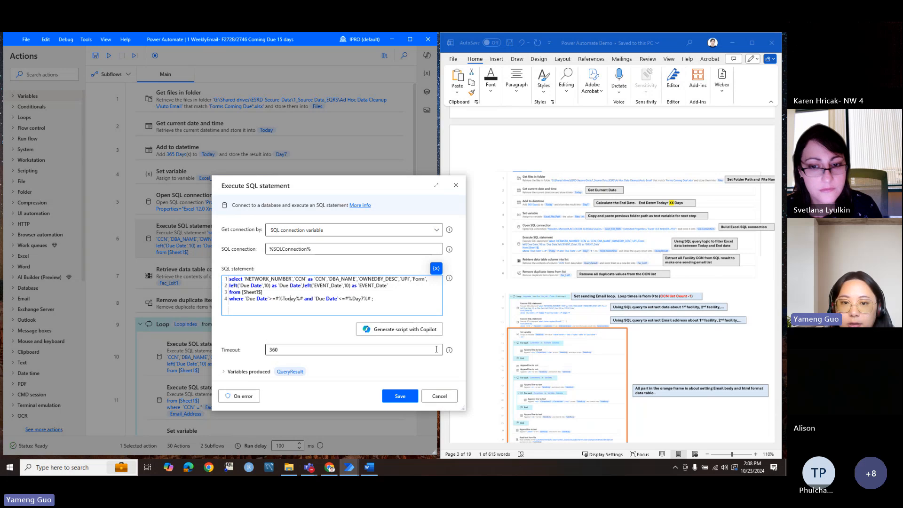
click(439, 396)
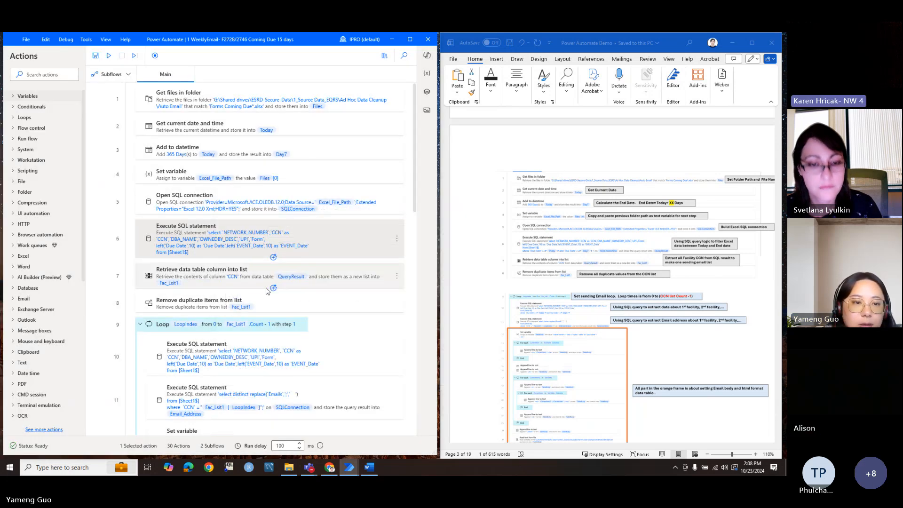
double_click(276, 275)
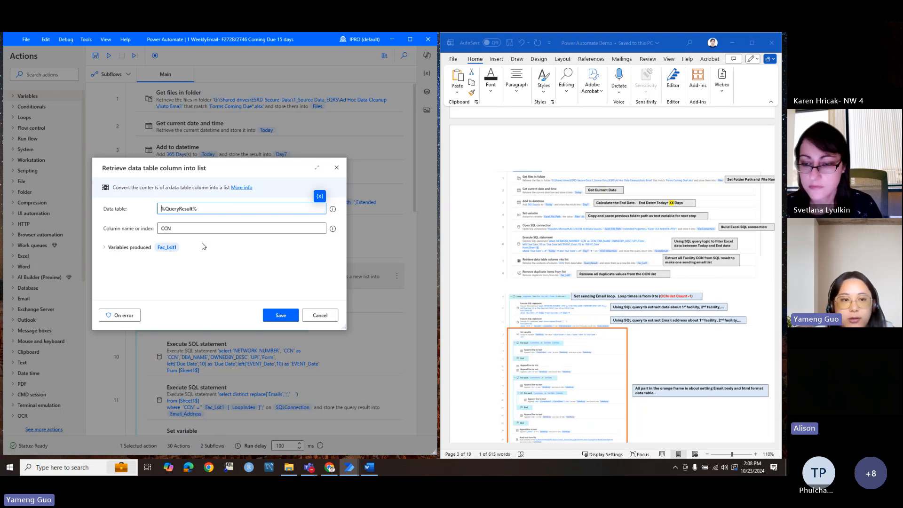
double_click(175, 229)
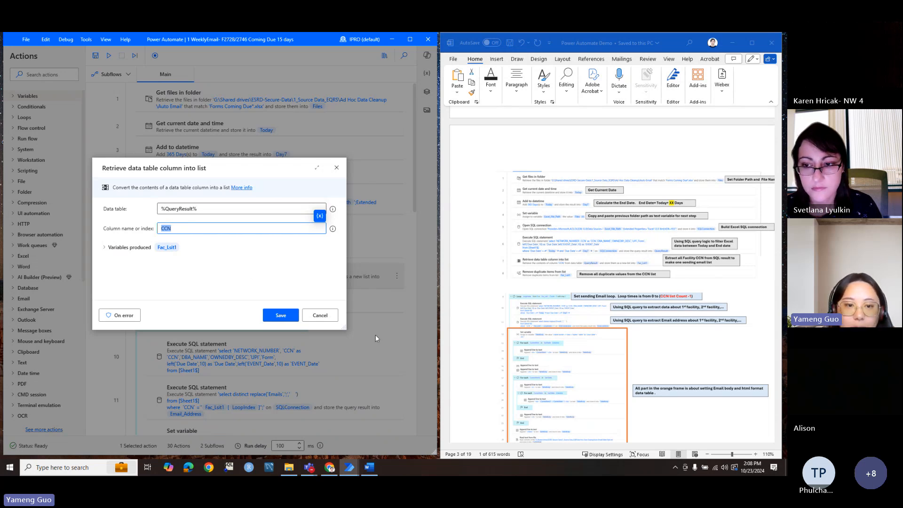
click(319, 315)
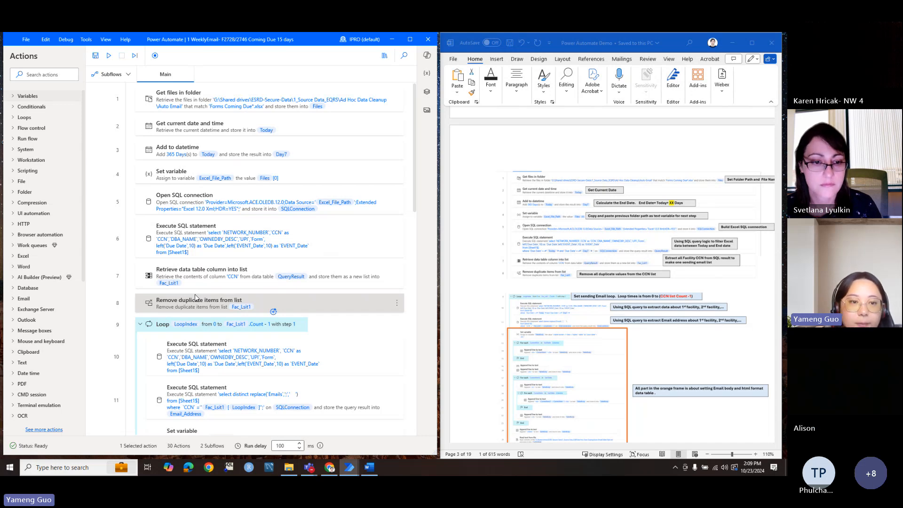
scroll(196, 297, down, 3)
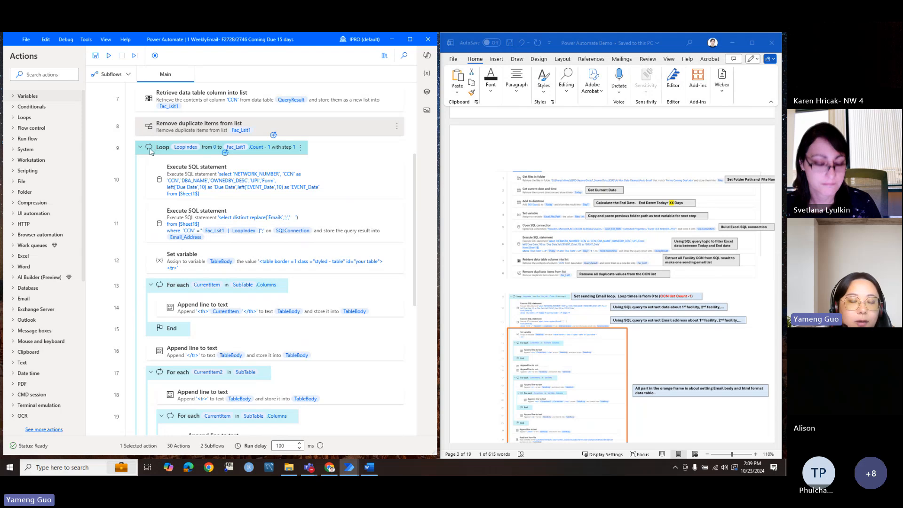
Step: Review the Loop settings and the facility-filter SQL's CCN condition, closing both unchanged
double_click(217, 151)
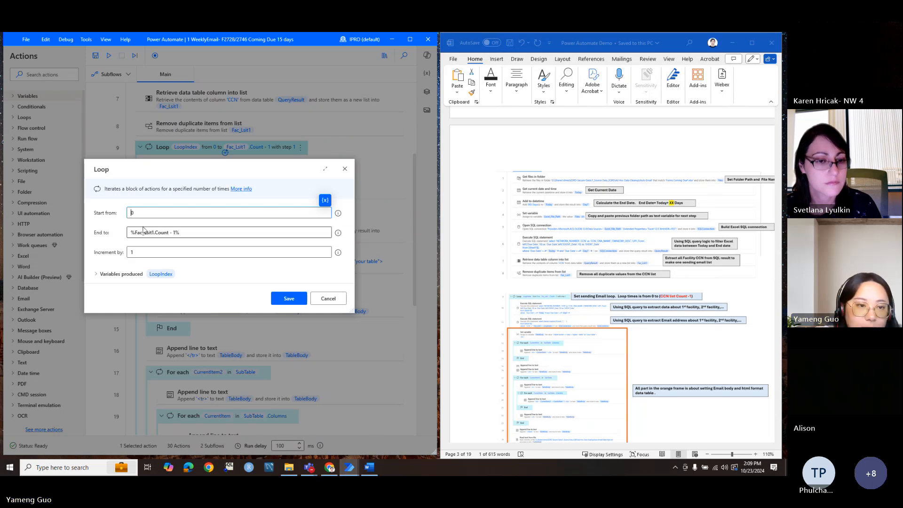
click(328, 298)
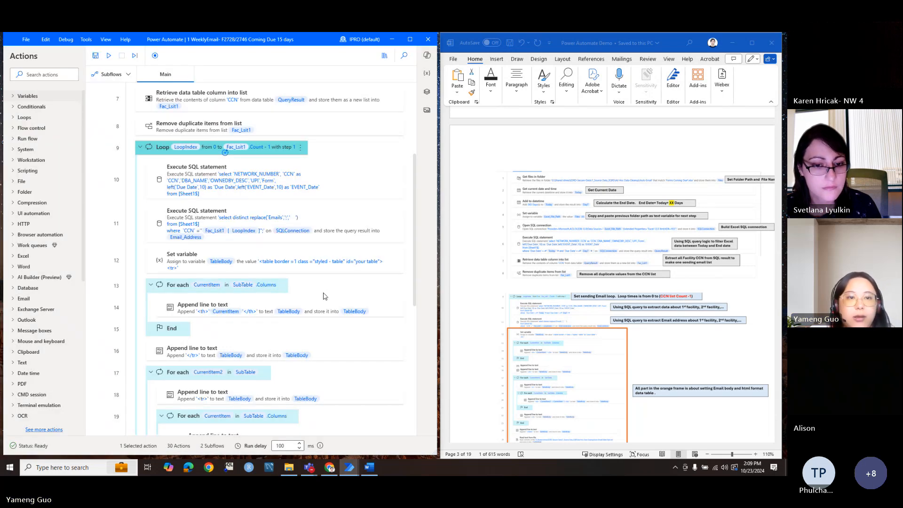
double_click(269, 172)
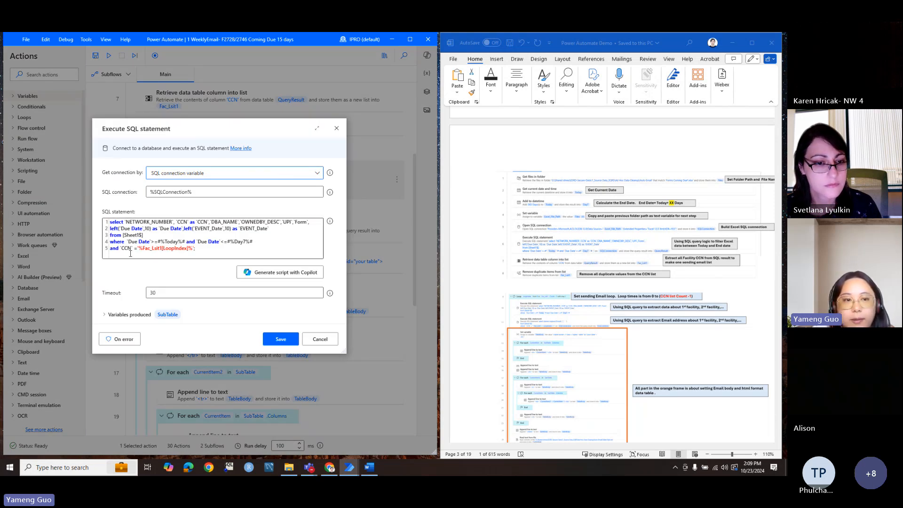
drag(122, 248, 193, 249)
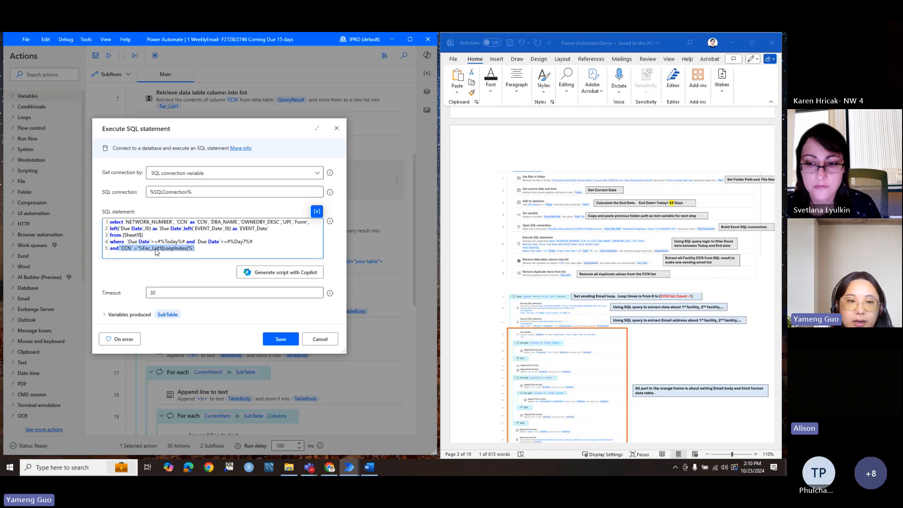
click(190, 249)
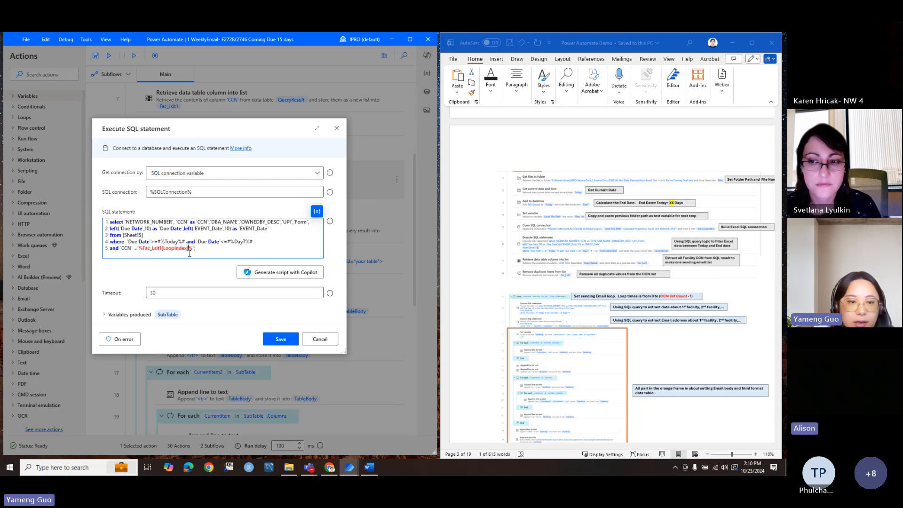
click(318, 338)
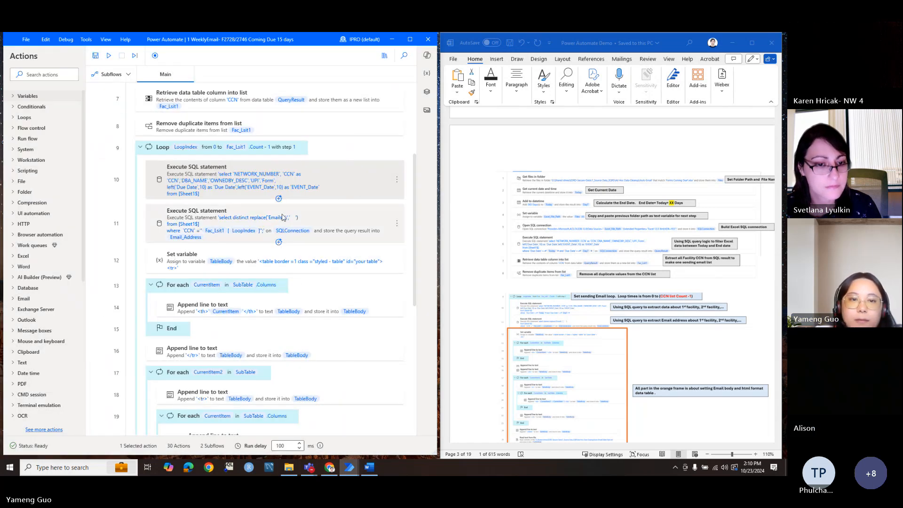
Step: Review step 11's email-address SQL query and cancel it without changes
double_click(282, 217)
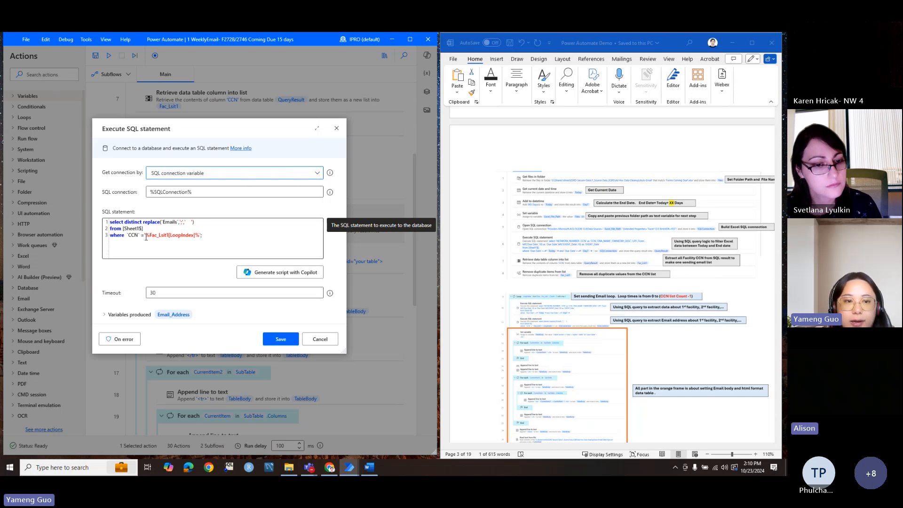
click(317, 339)
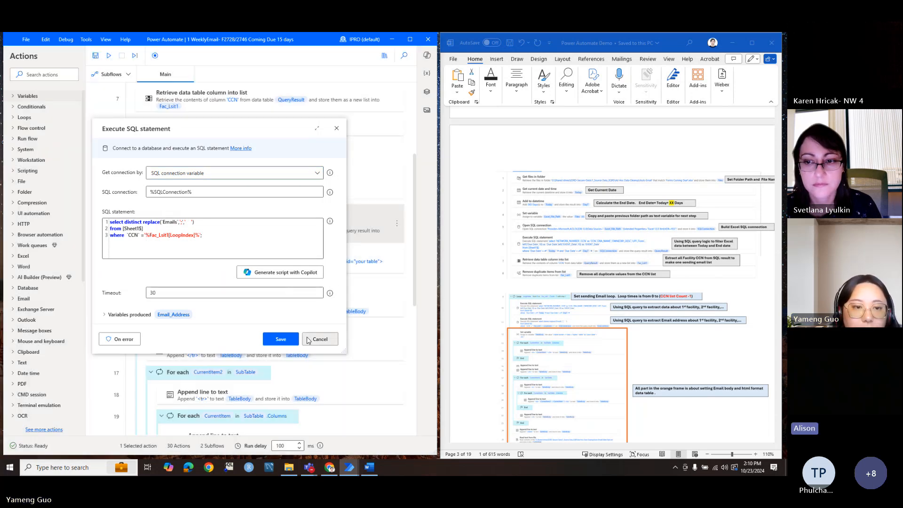
scroll(221, 274, down, 2)
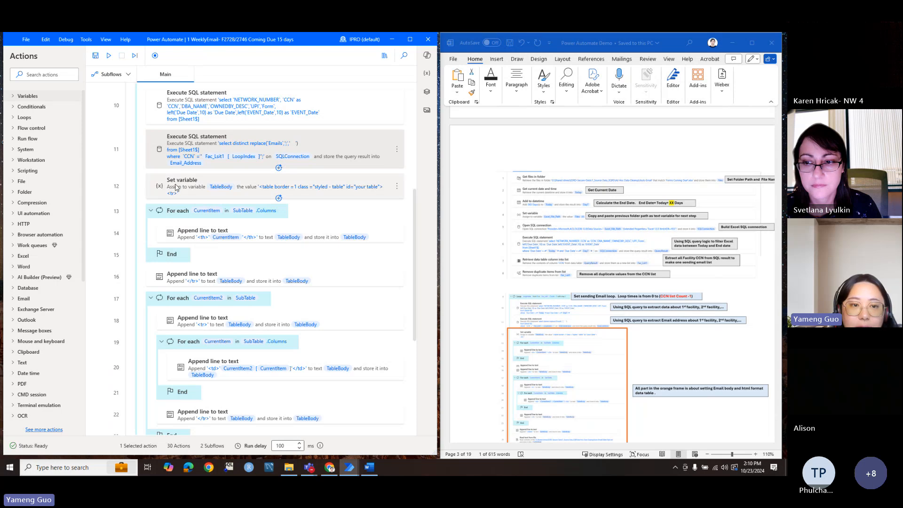
click(200, 183)
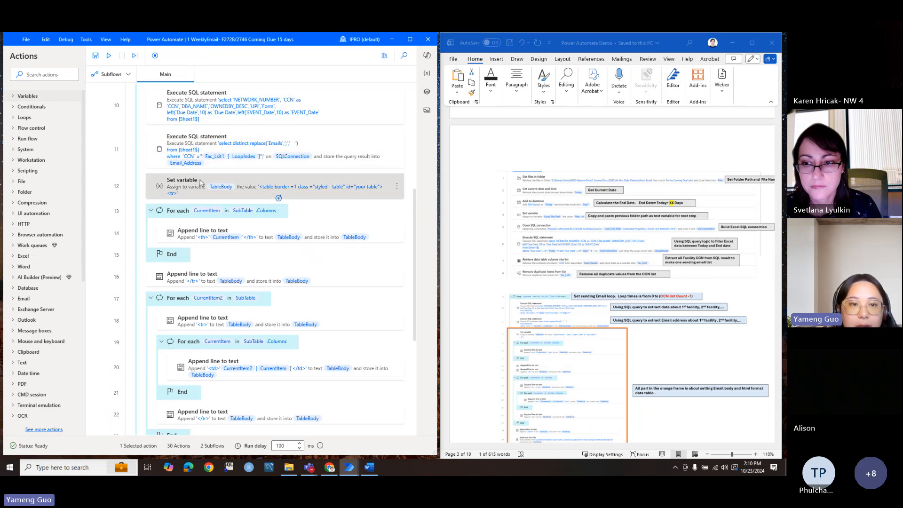
double_click(200, 184)
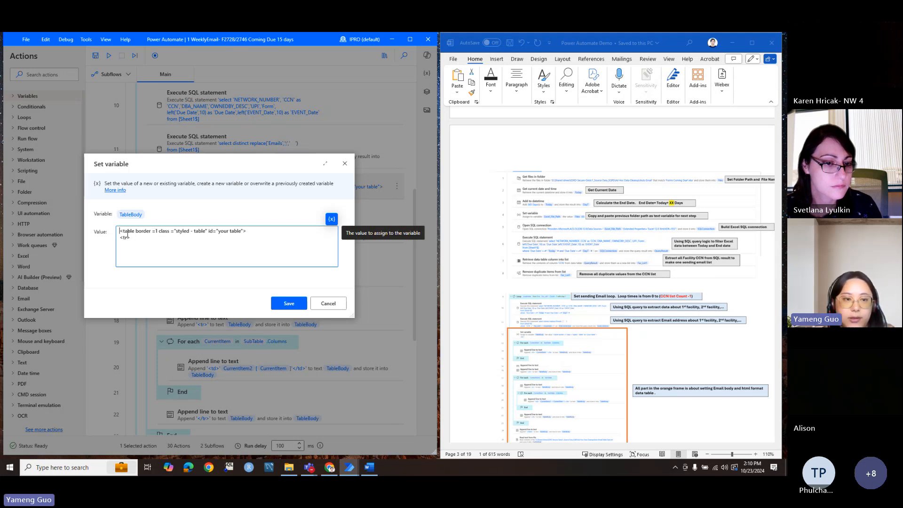
click(328, 304)
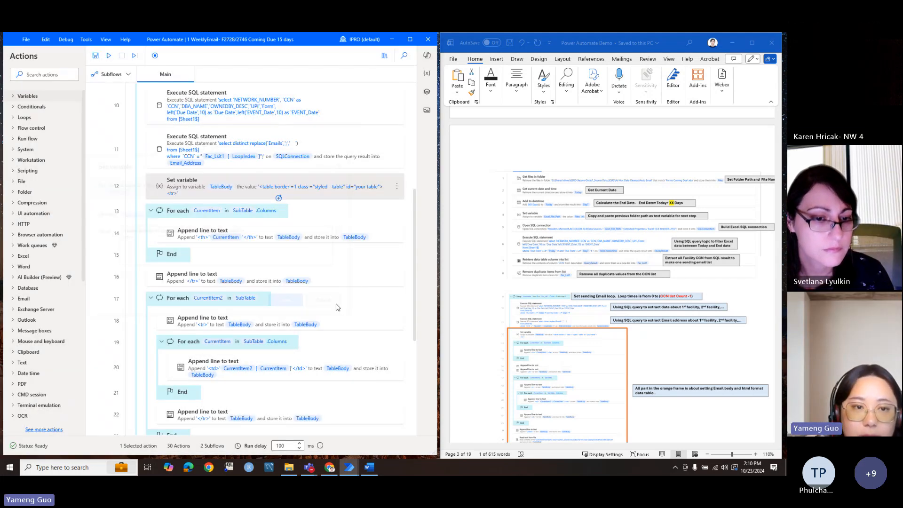
double_click(180, 213)
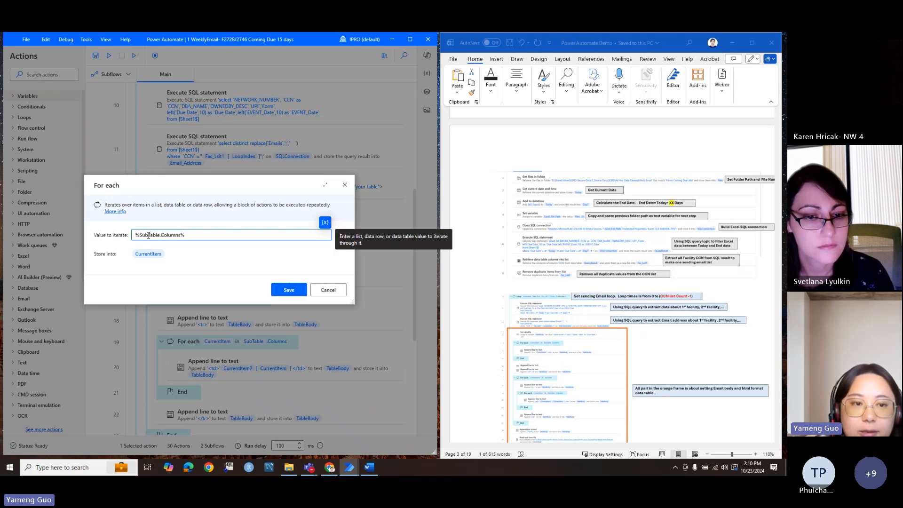
click(323, 290)
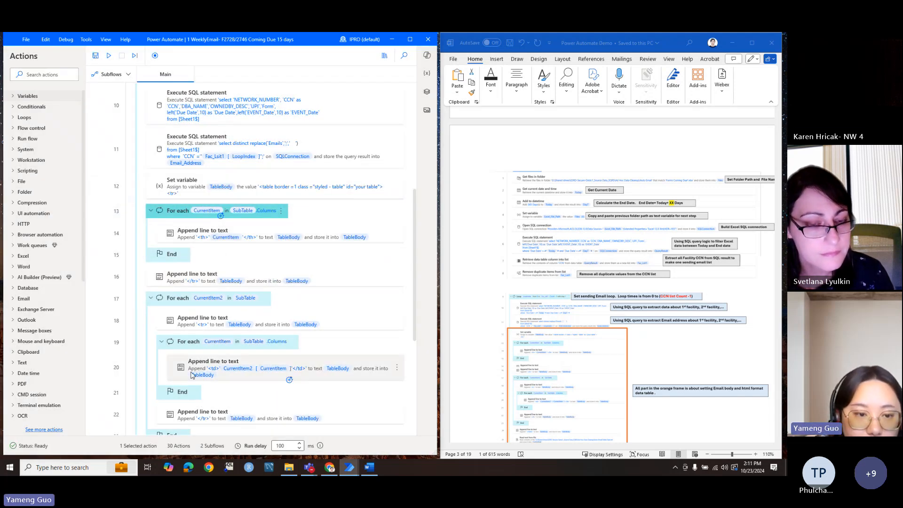
scroll(191, 329, down, 4)
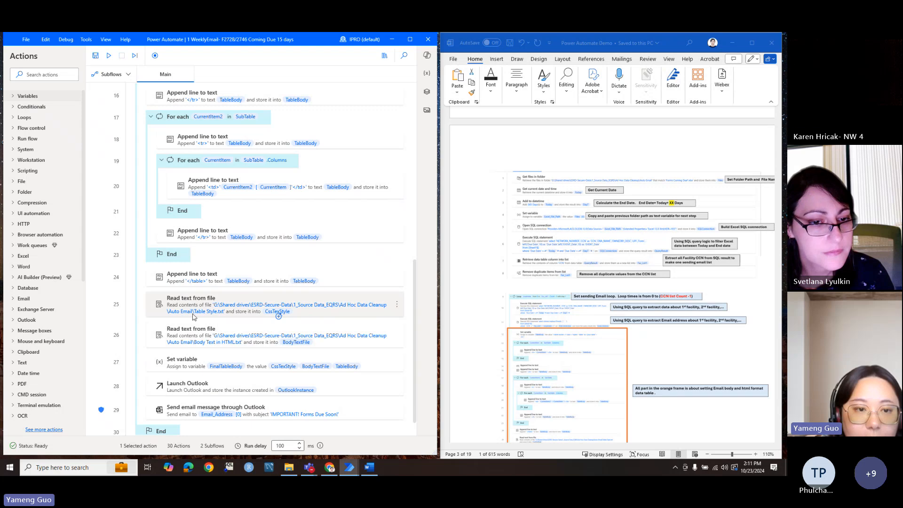
scroll(584, 296, down, 3)
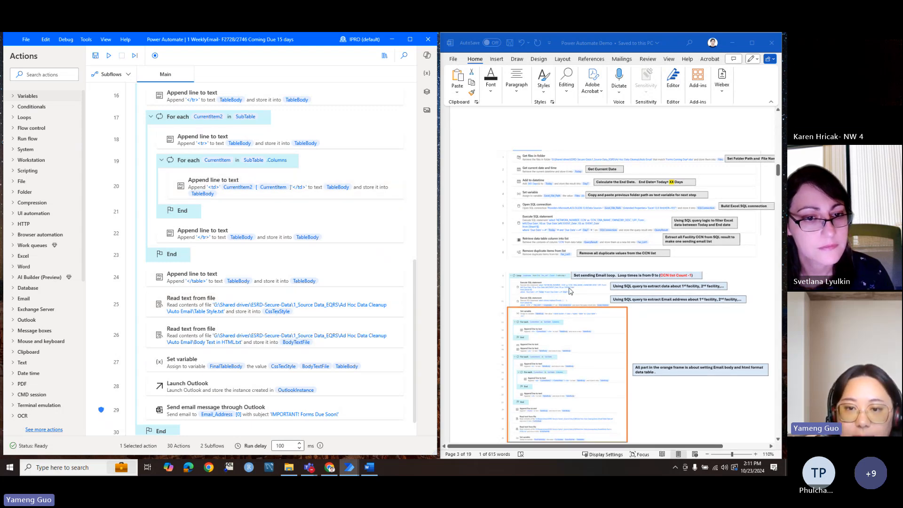
scroll(569, 292, down, 10)
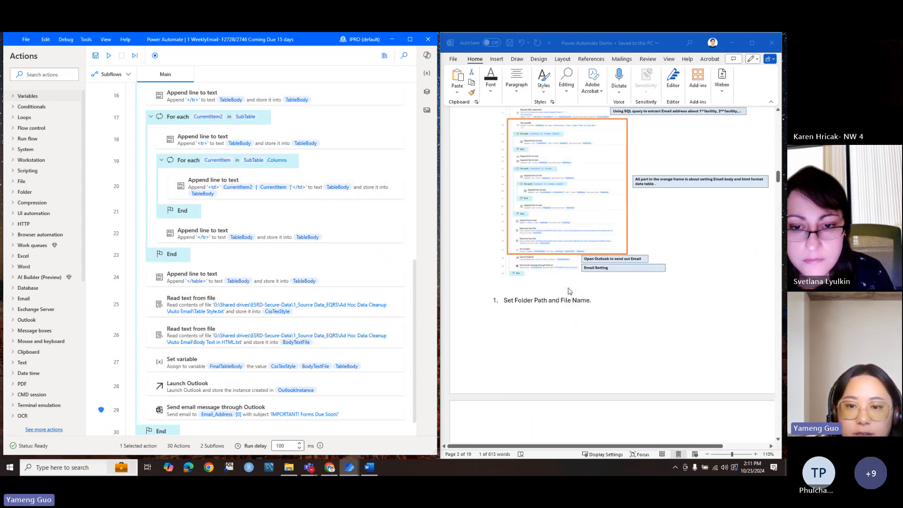
scroll(569, 295, down, 10)
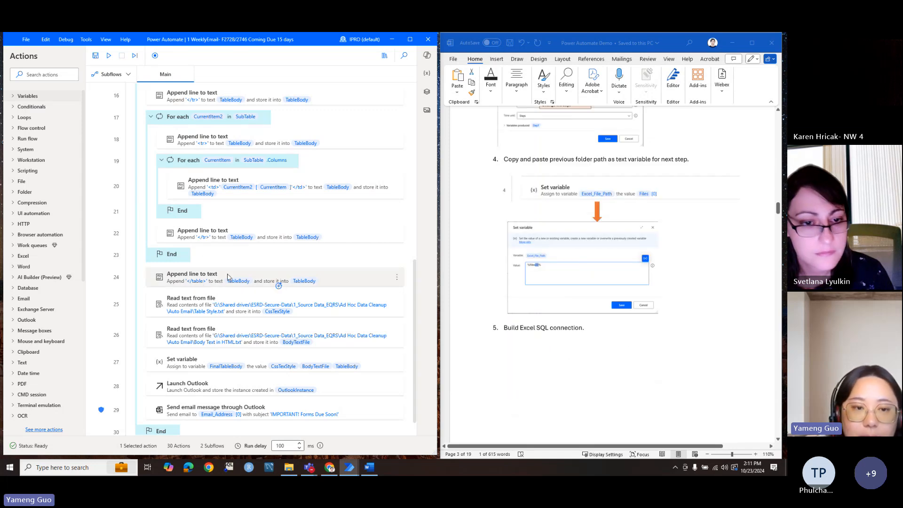
double_click(206, 305)
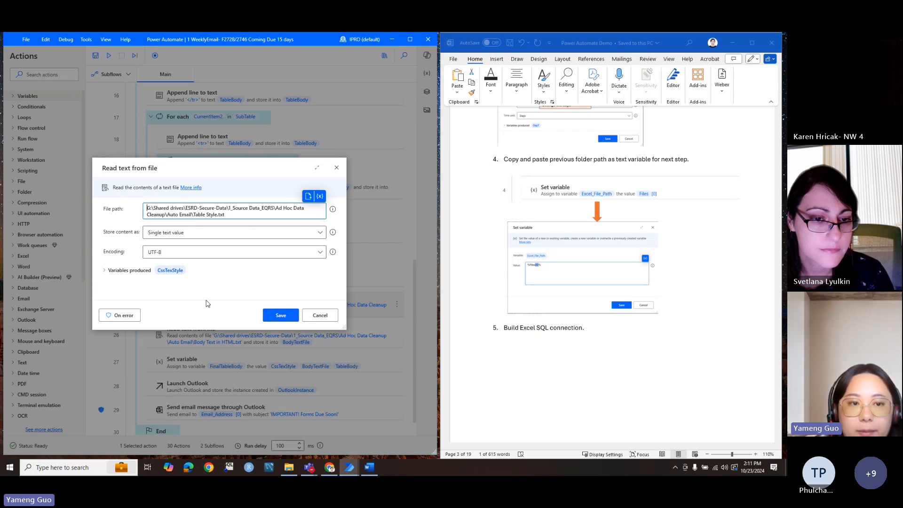
click(313, 319)
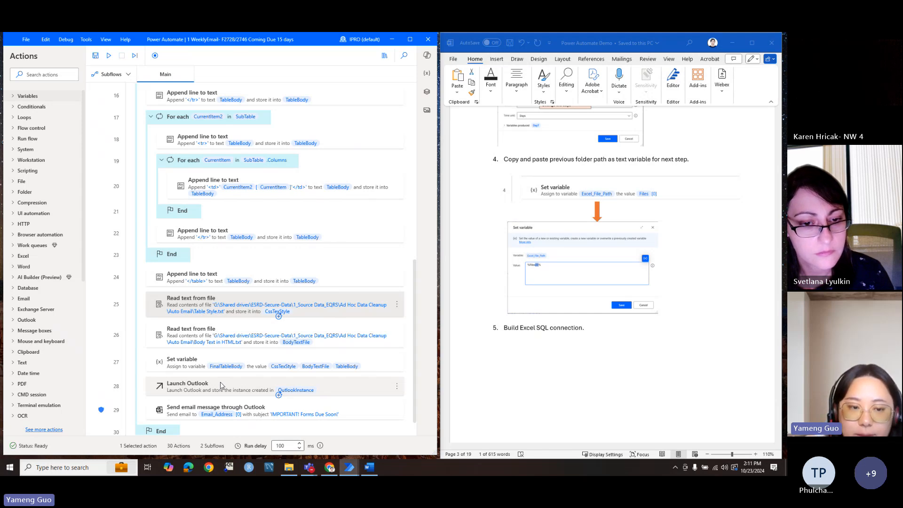
scroll(220, 386, down, 1)
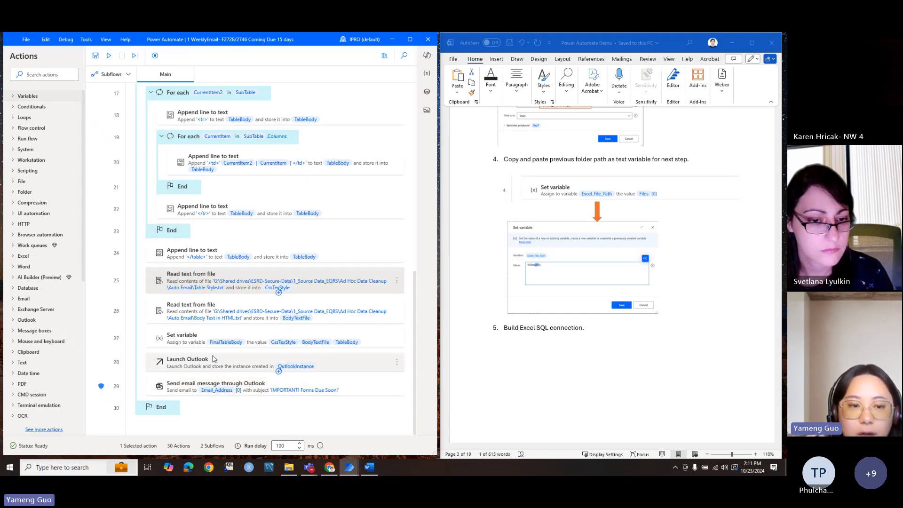
click(214, 359)
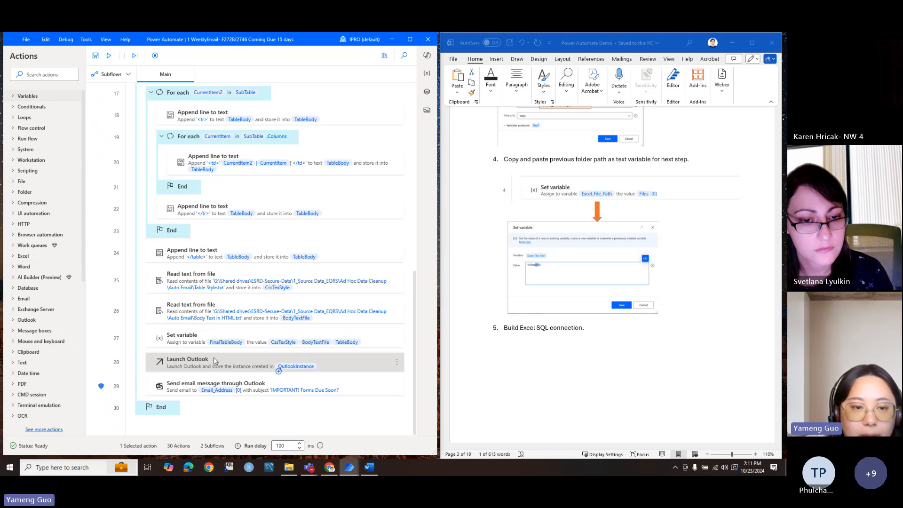
double_click(213, 359)
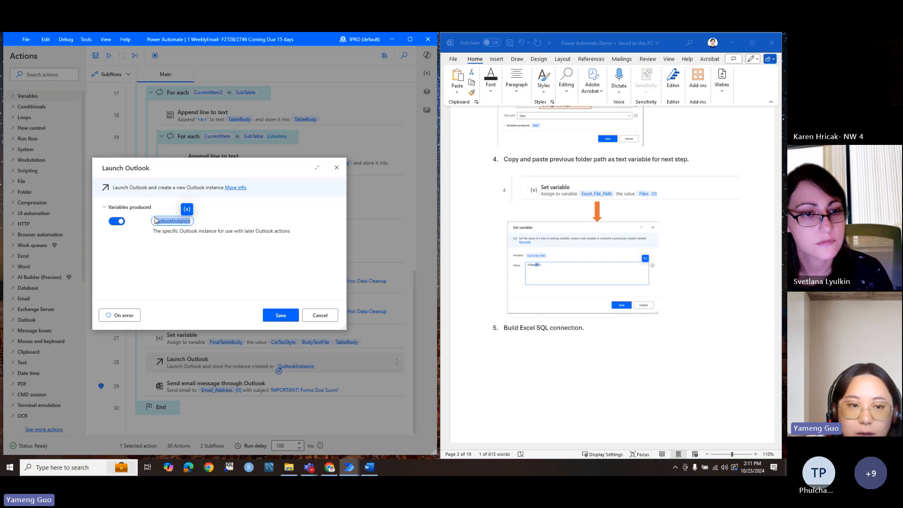
click(320, 316)
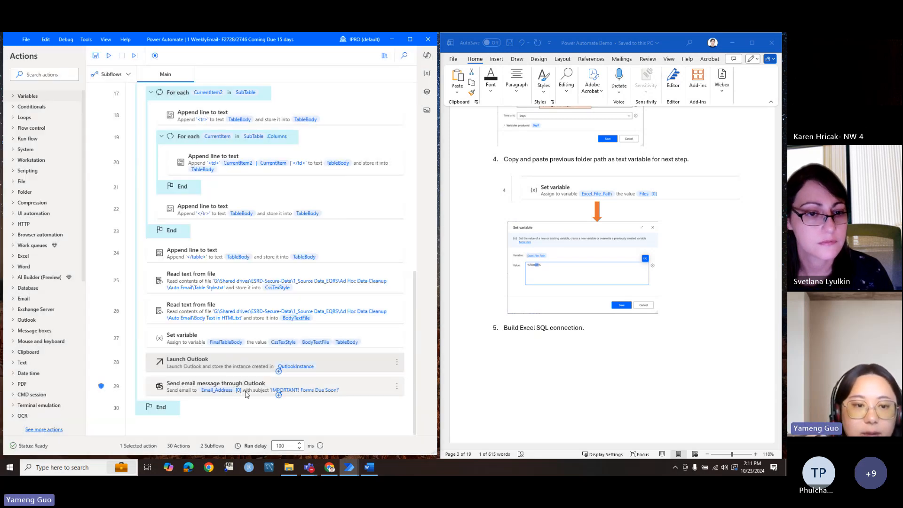
Step: Open the Send email message through Outlook settings, enlarge the dialog, and inspect the sending account
double_click(174, 385)
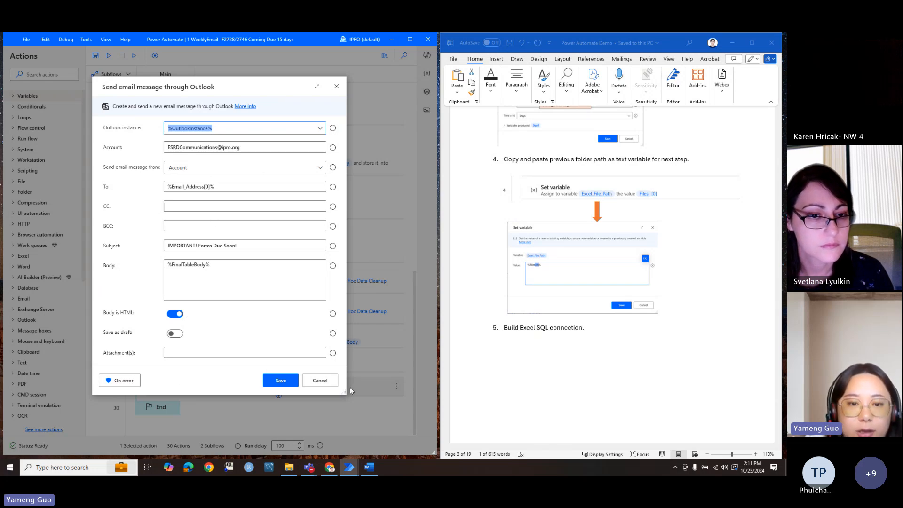
drag(344, 393, 486, 405)
click(223, 130)
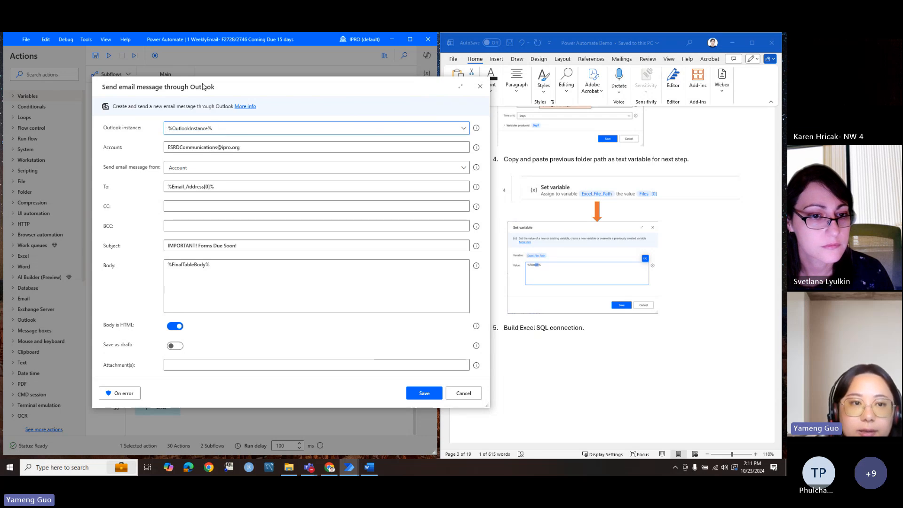
drag(202, 84, 382, 126)
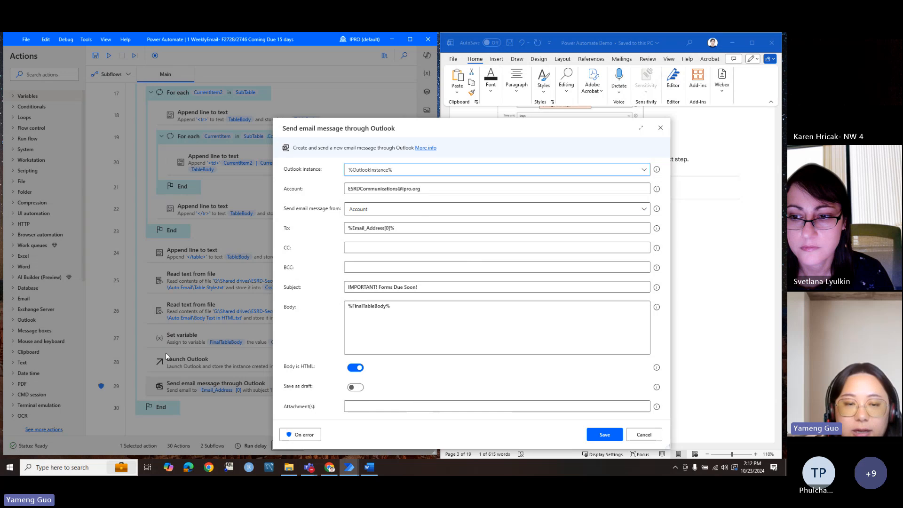
click(349, 189)
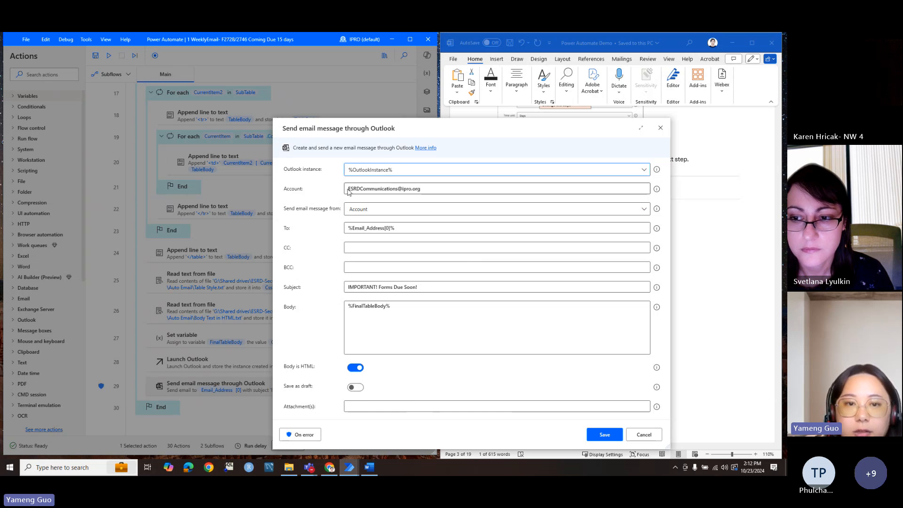
drag(380, 191, 421, 190)
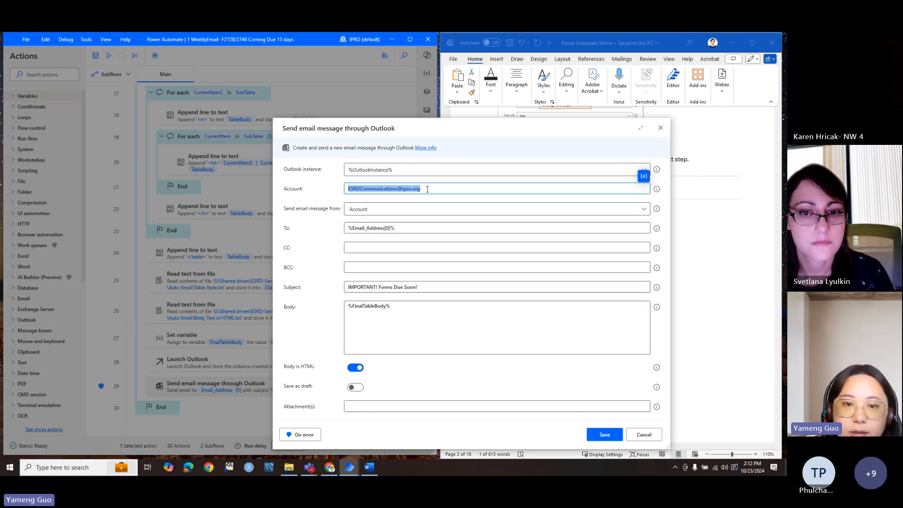
click(427, 189)
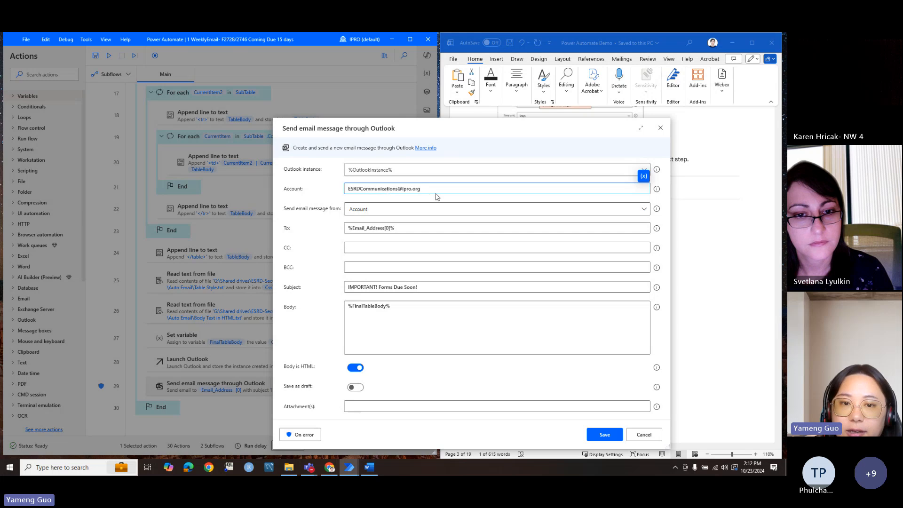
Step: Review the recipient %Email_Address[0]%, subject 'IMPORTANT! Forms Due Soon!' and body %FinalTableBody%
click(353, 228)
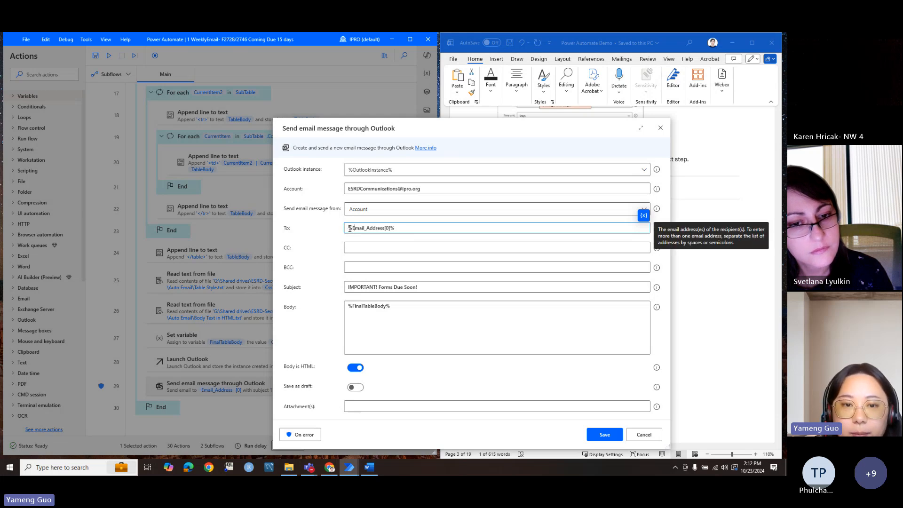
drag(348, 230, 404, 232)
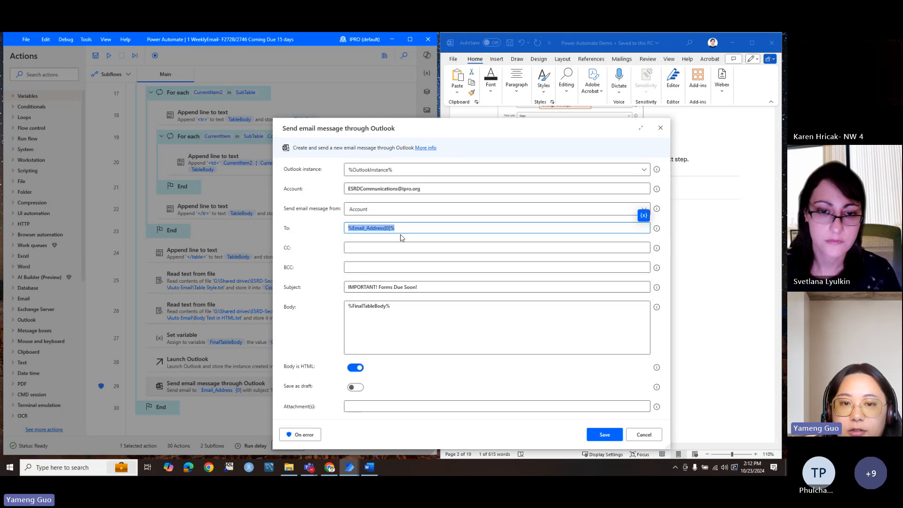
click(389, 230)
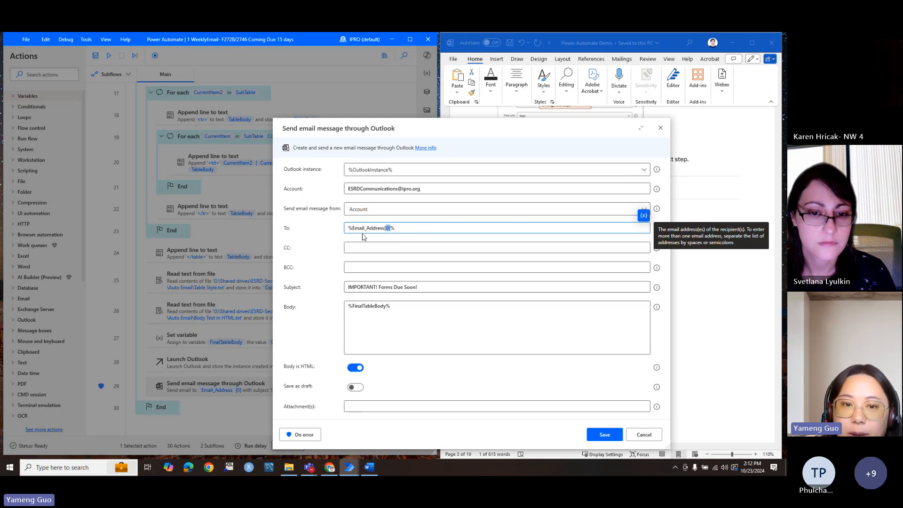
click(351, 288)
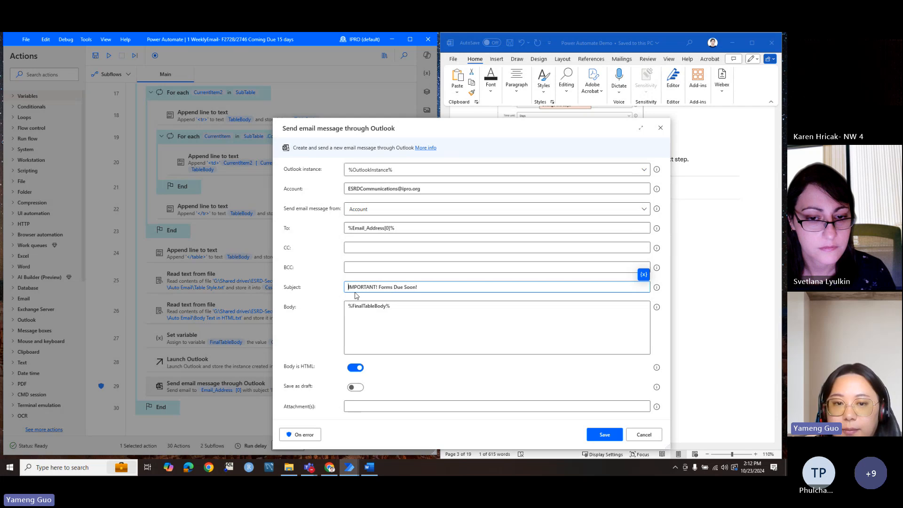
mouse_move(349, 290)
mouse_down()
mouse_move(421, 290)
mouse_move(346, 306)
mouse_up()
click(411, 307)
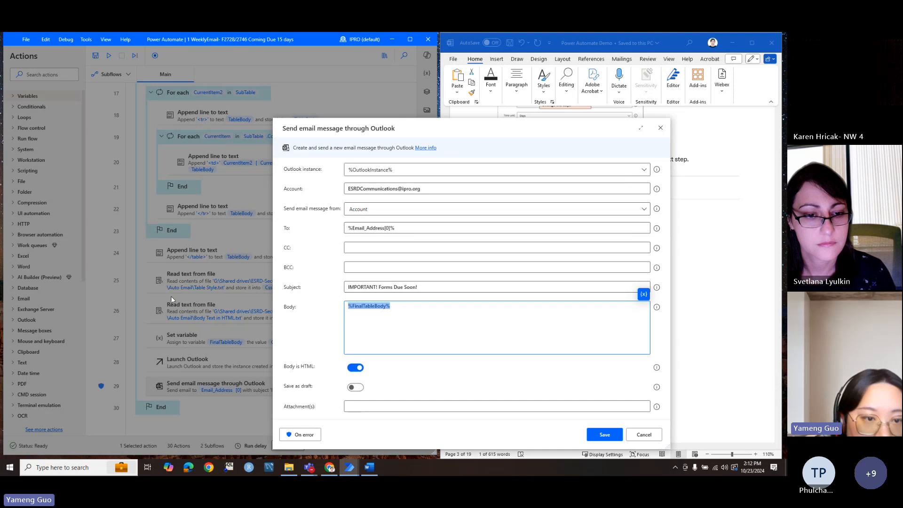
drag(448, 130, 597, 116)
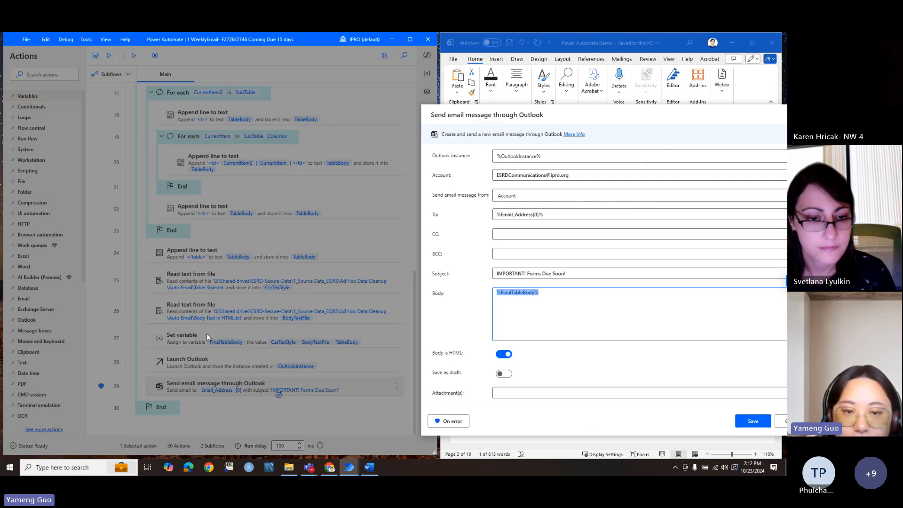
drag(595, 117, 335, 117)
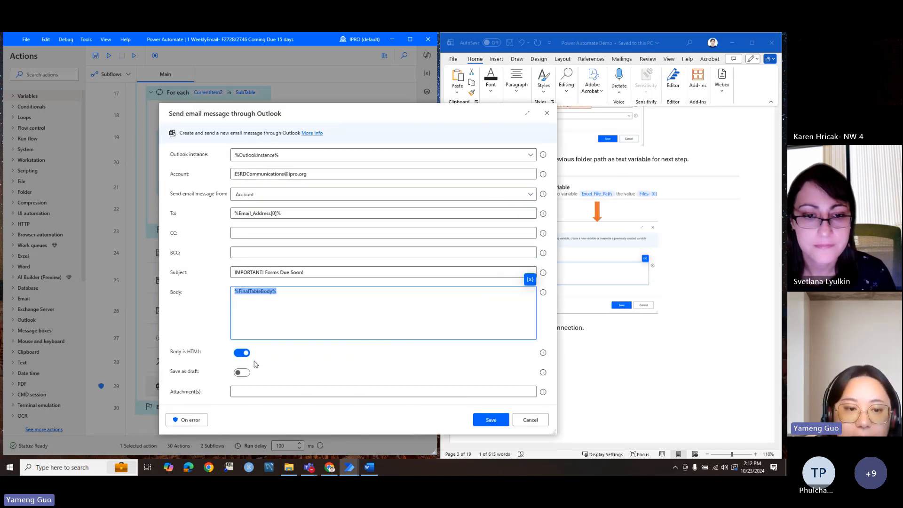
Step: Check the send-email step's On error rules, set to continue the flow, and cancel the dialog
click(181, 421)
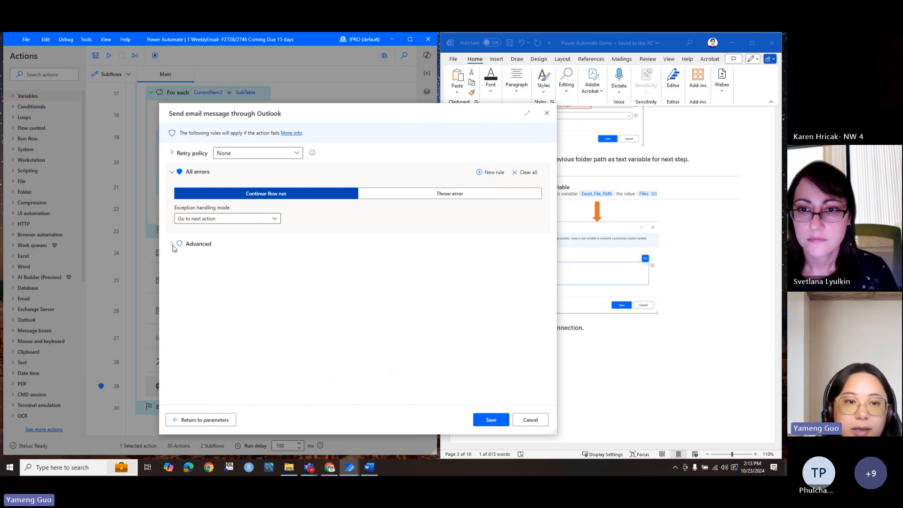
click(172, 246)
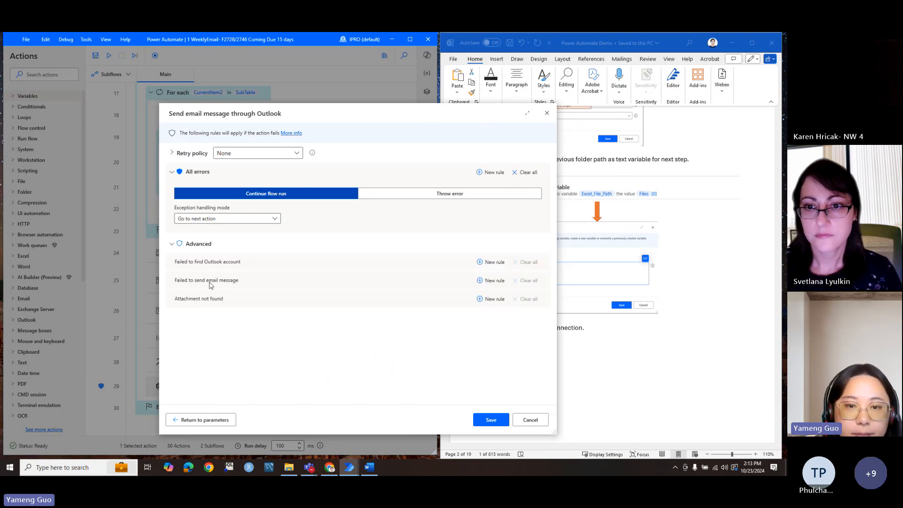
click(530, 420)
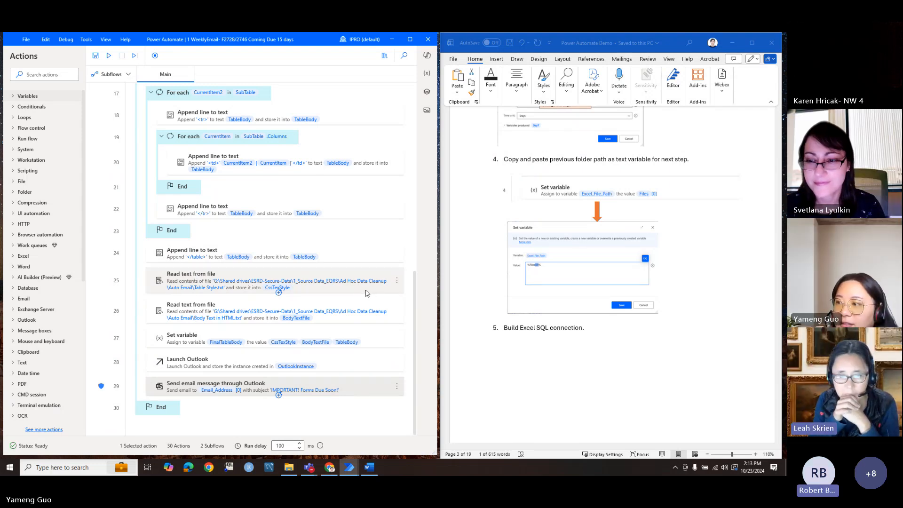
Step: Open the Forms Coming Due NW 10.23.24-test workbook in Excel from the Auto Email folder
scroll(367, 293, up, 15)
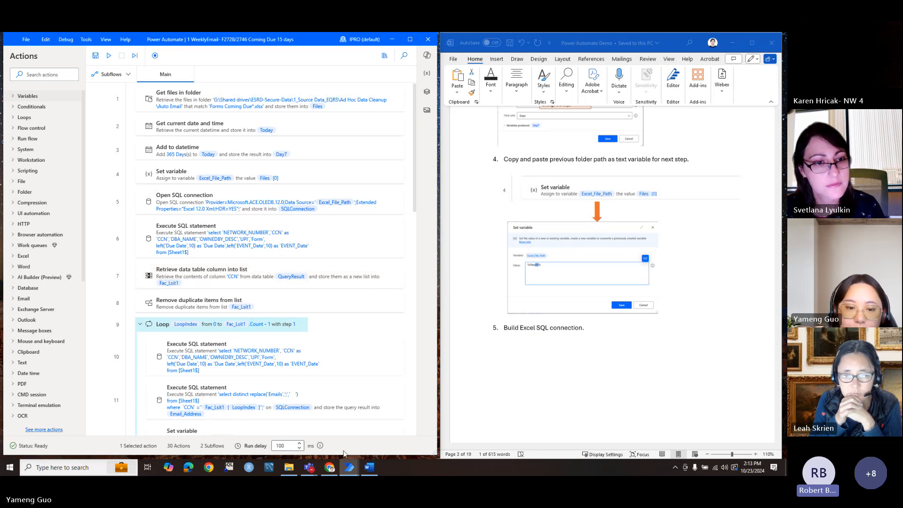
click(288, 467)
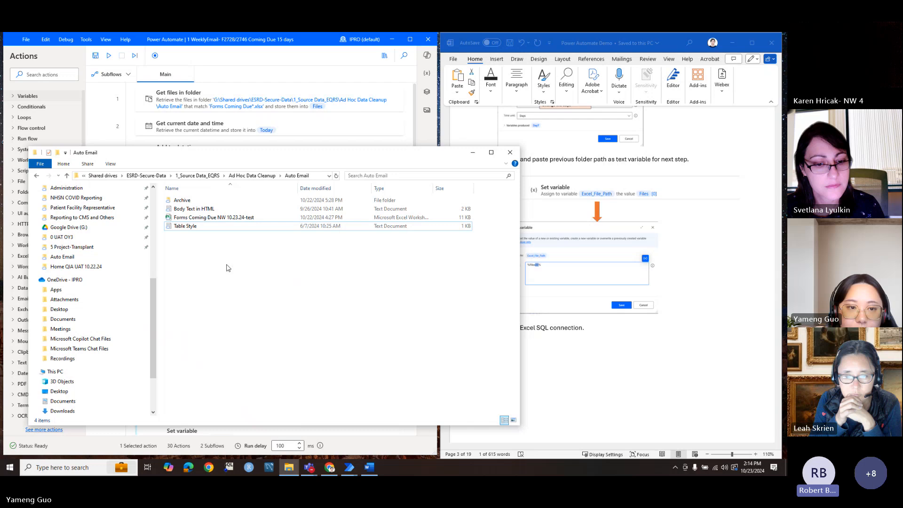
click(227, 219)
double_click(226, 221)
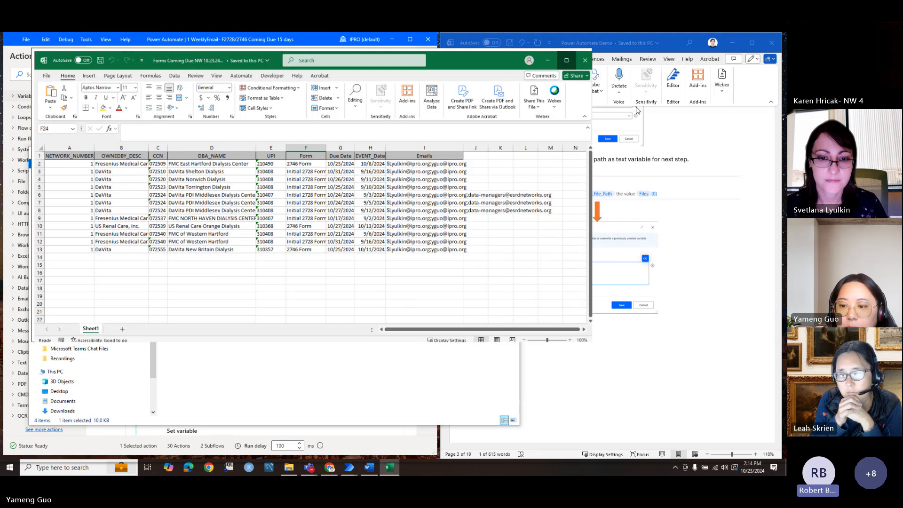
Step: Maximize Excel, zoom to 130%, and widen the Emails and Due Date columns
click(637, 108)
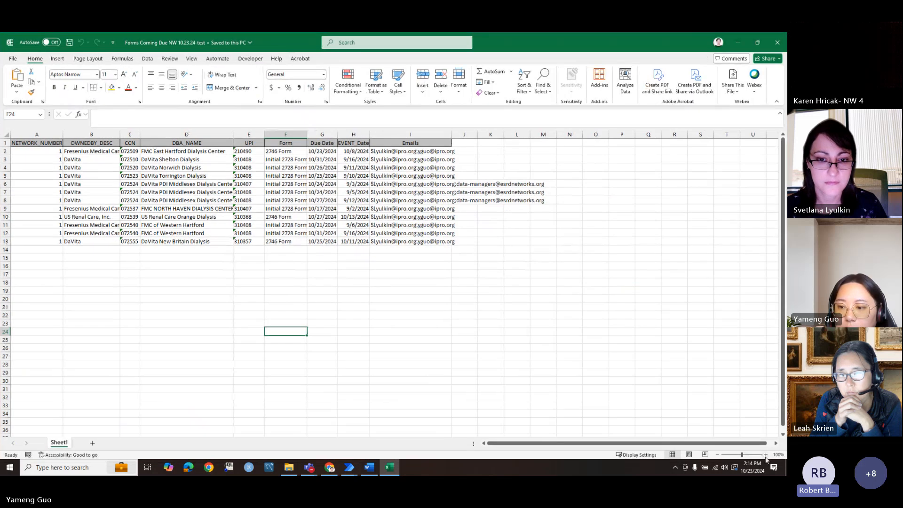
click(765, 454)
click(766, 454)
click(766, 455)
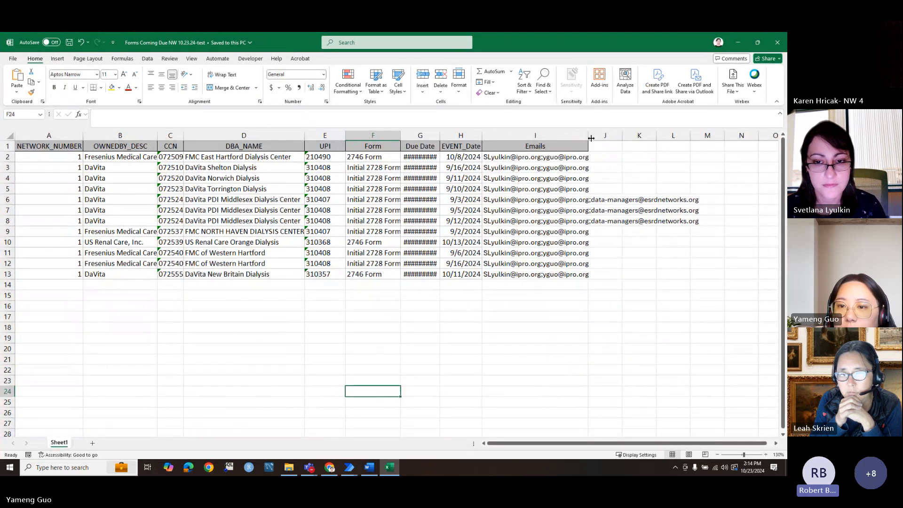
drag(589, 135, 704, 132)
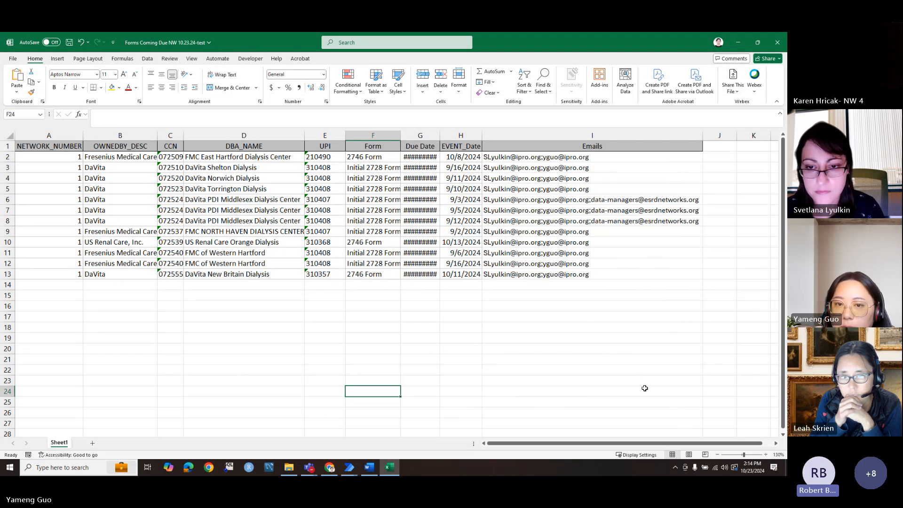
double_click(440, 135)
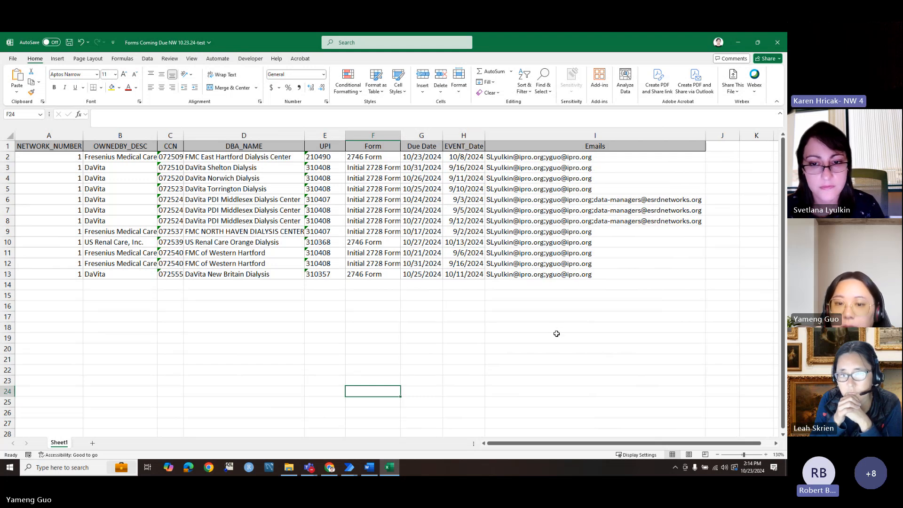
Step: Edit cell I2's recipient list and remove its hyperlink
click(536, 134)
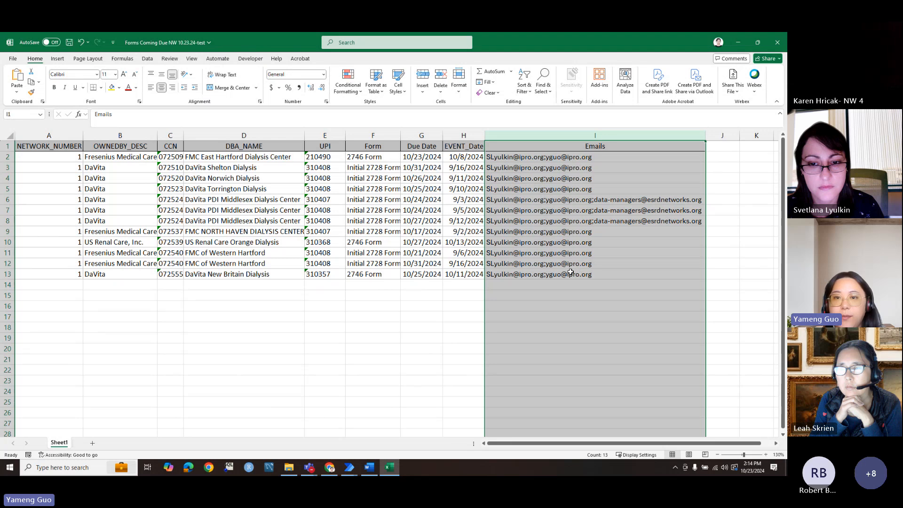
click(606, 159)
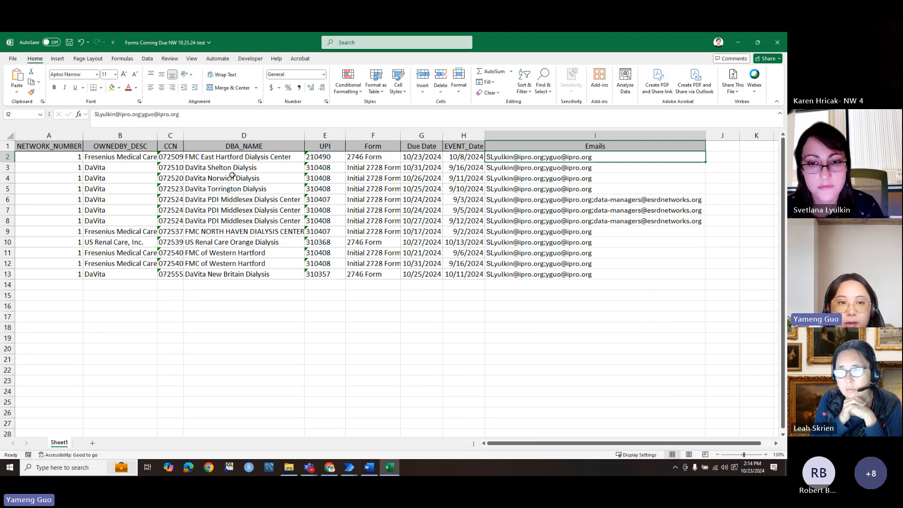
double_click(142, 114)
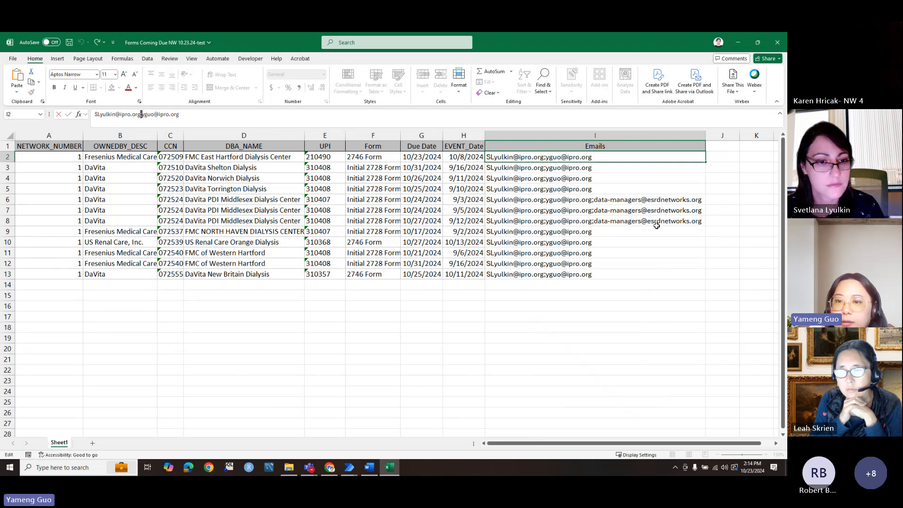
click(642, 299)
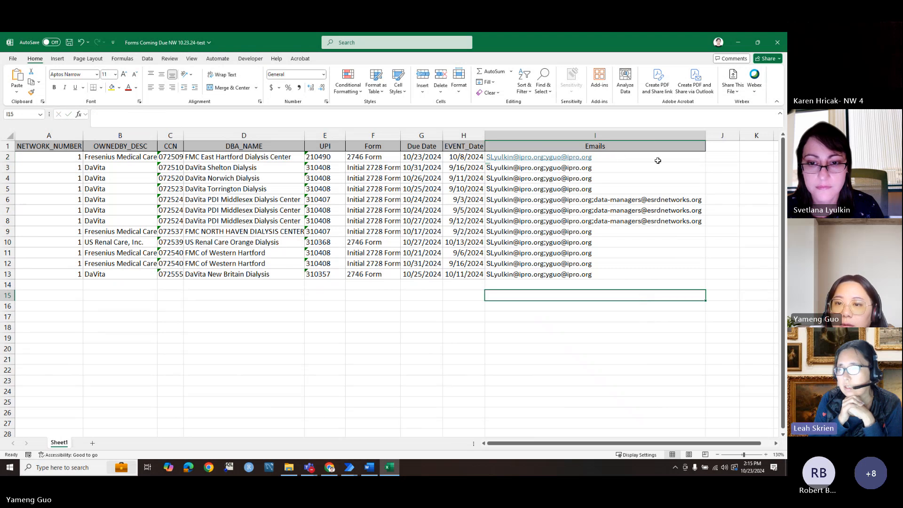
click(696, 154)
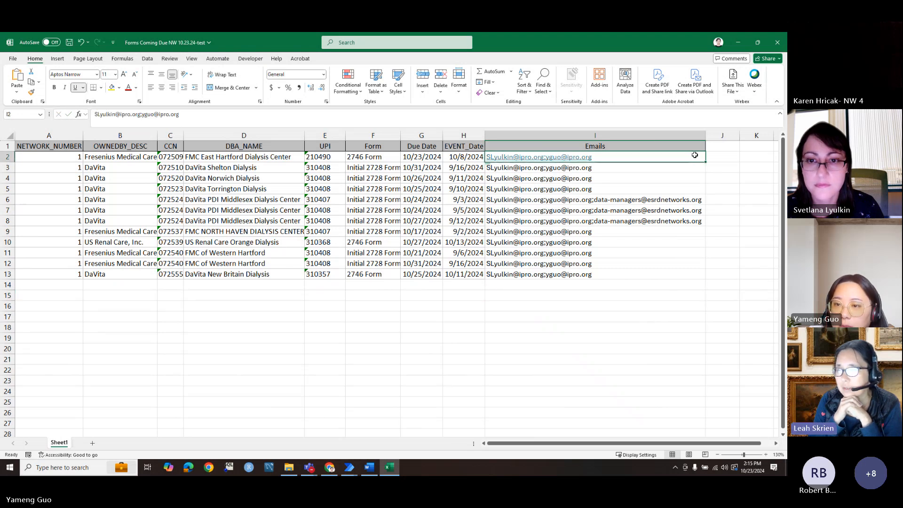
right_click(695, 155)
click(655, 428)
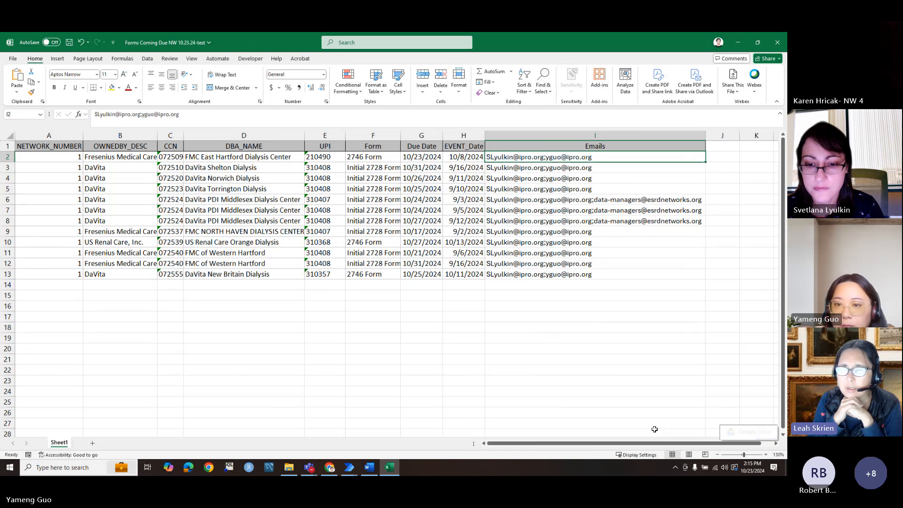
click(631, 370)
click(582, 379)
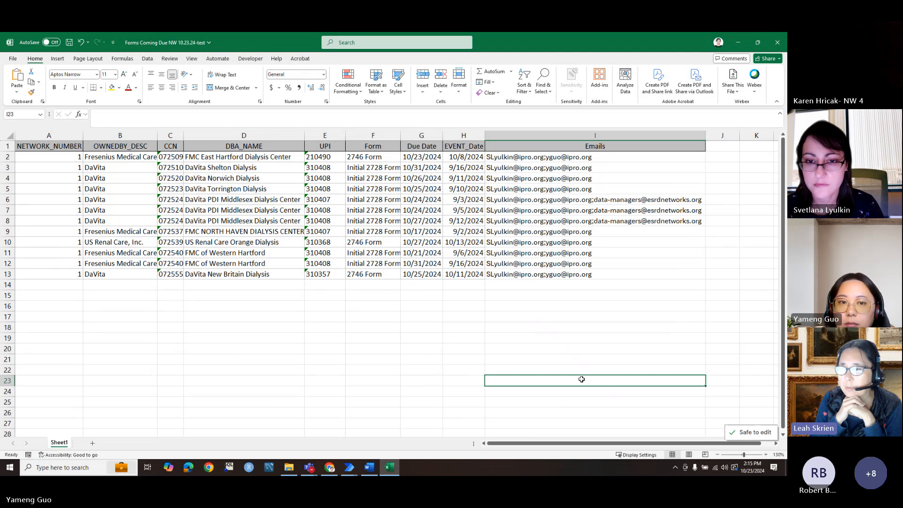
Step: Close Excel and the Auto Email folder, then scroll the Word guide back to Part1: Prepare
click(778, 42)
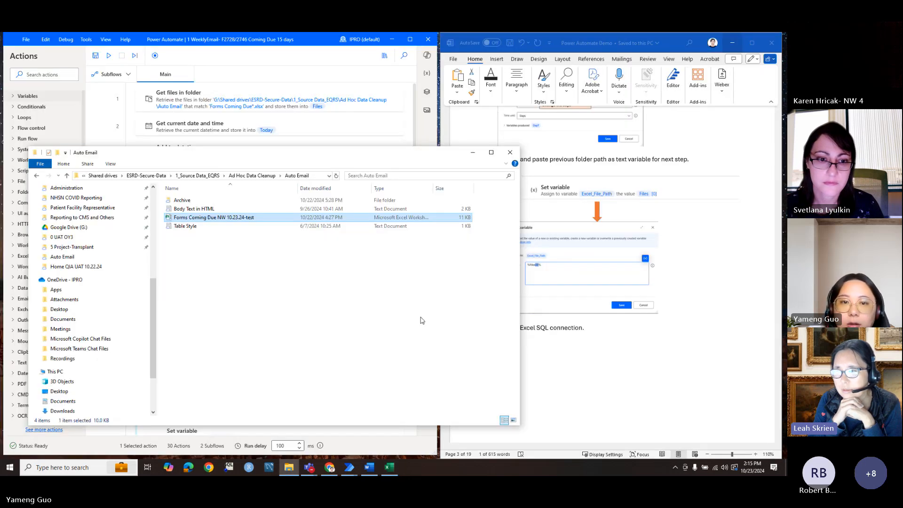
click(510, 152)
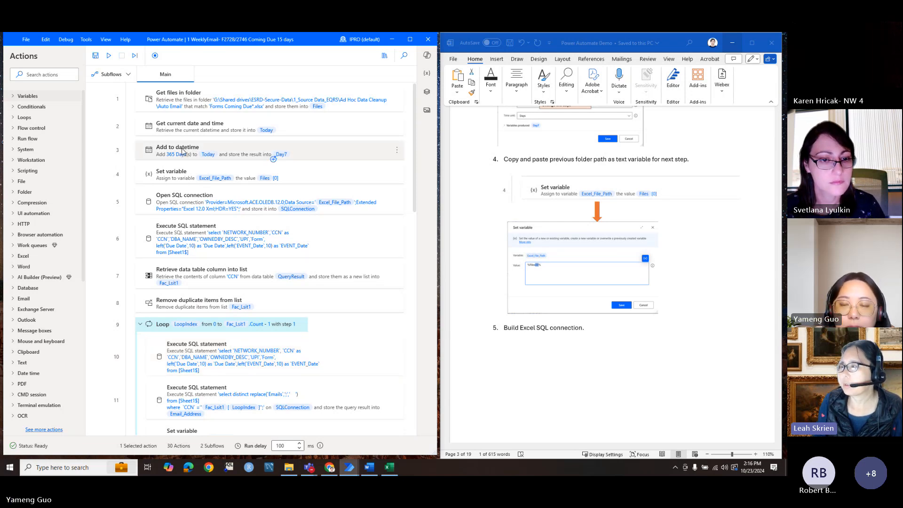
scroll(750, 215, up, 10)
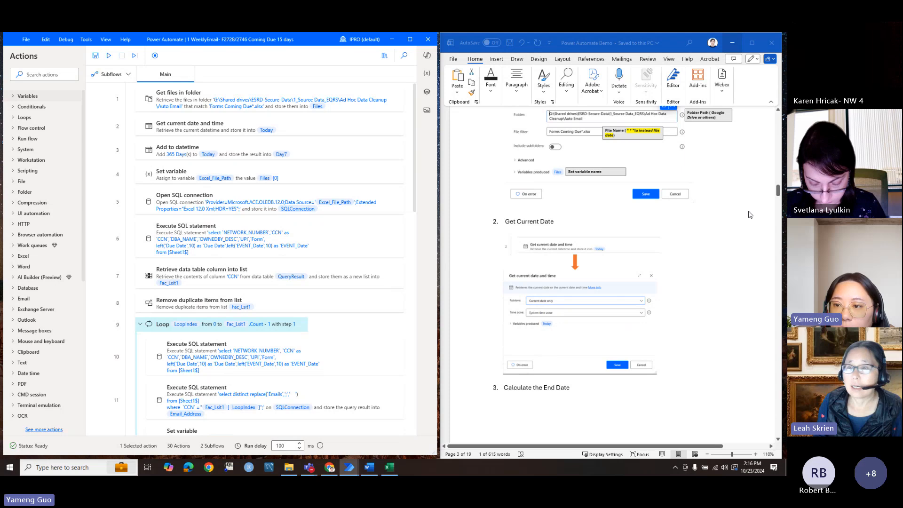
drag(777, 190, 778, 118)
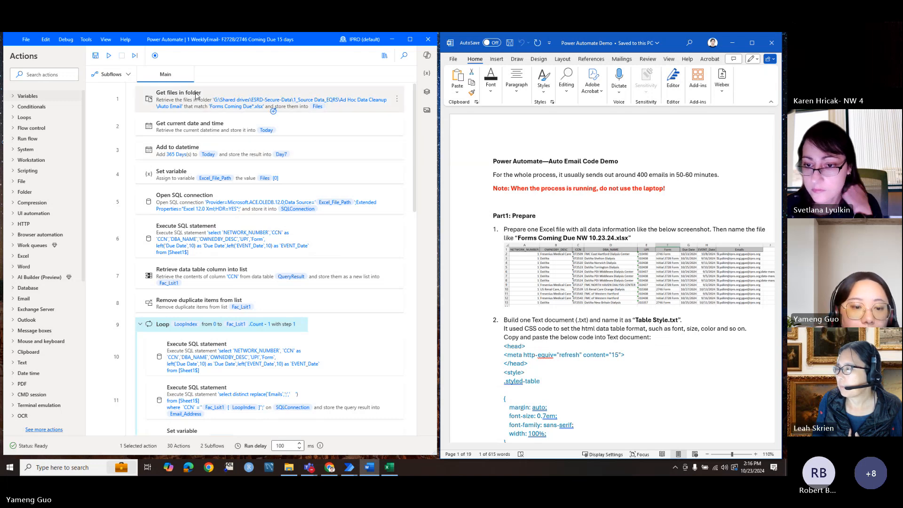
Step: Create a new flow named 'test' from the My flows list
click(348, 468)
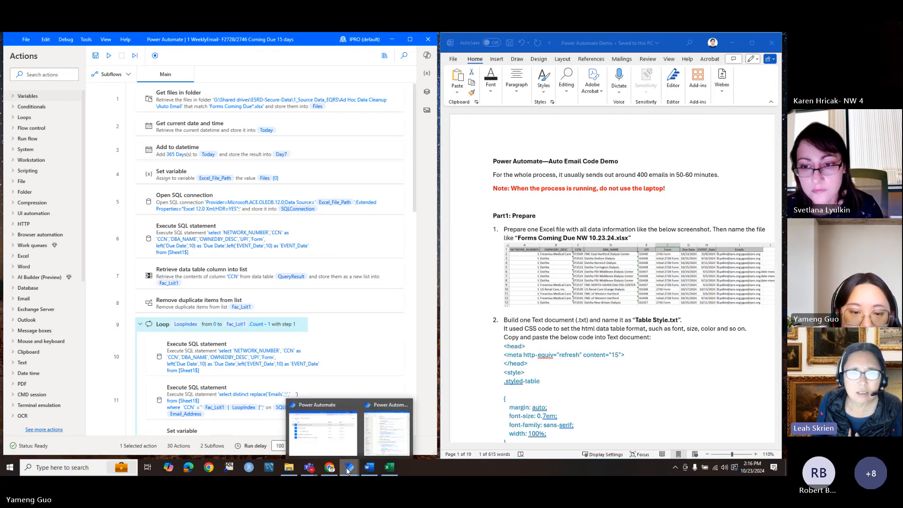
click(322, 430)
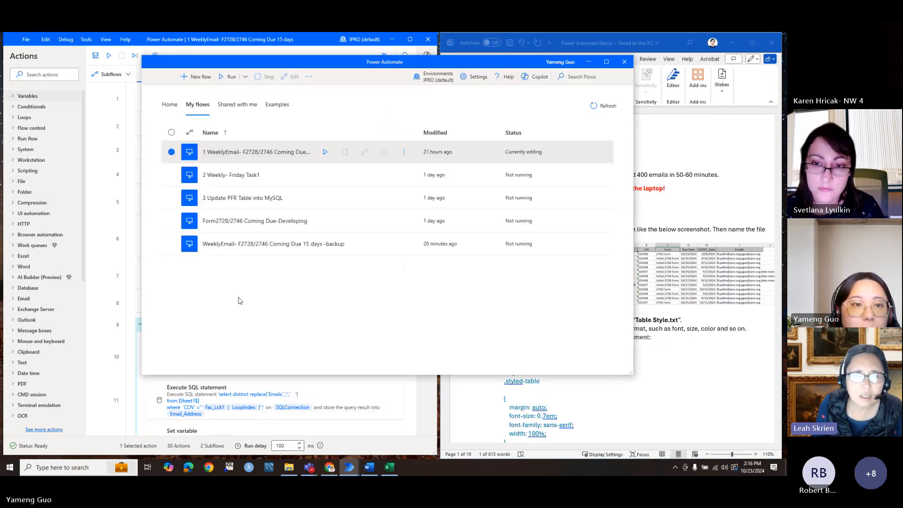
click(196, 78)
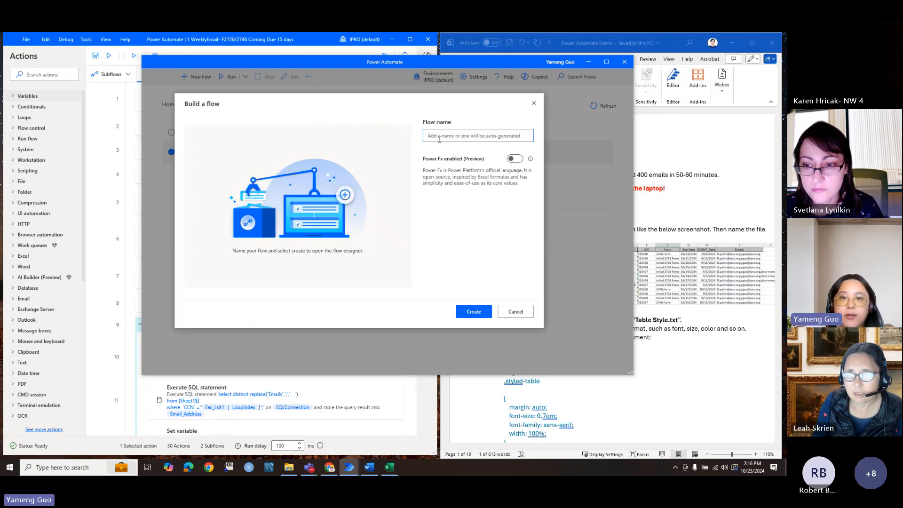
text(test)
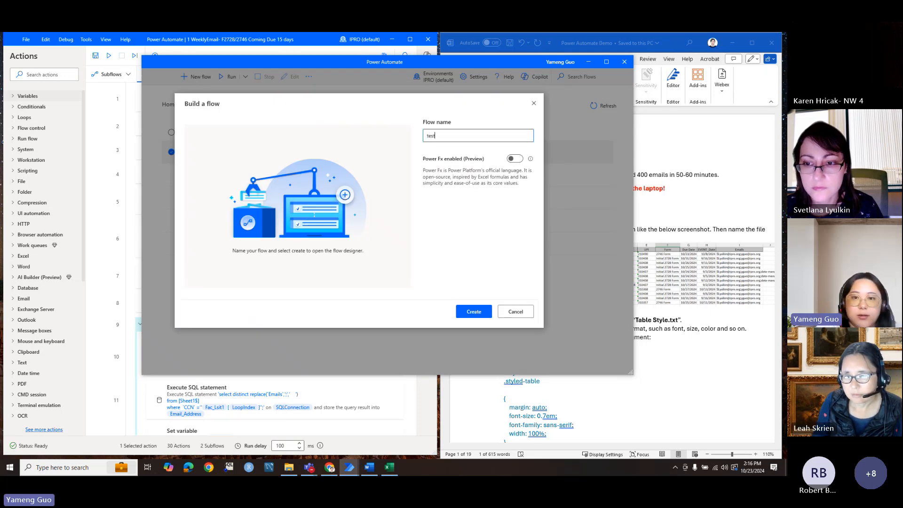
click(480, 313)
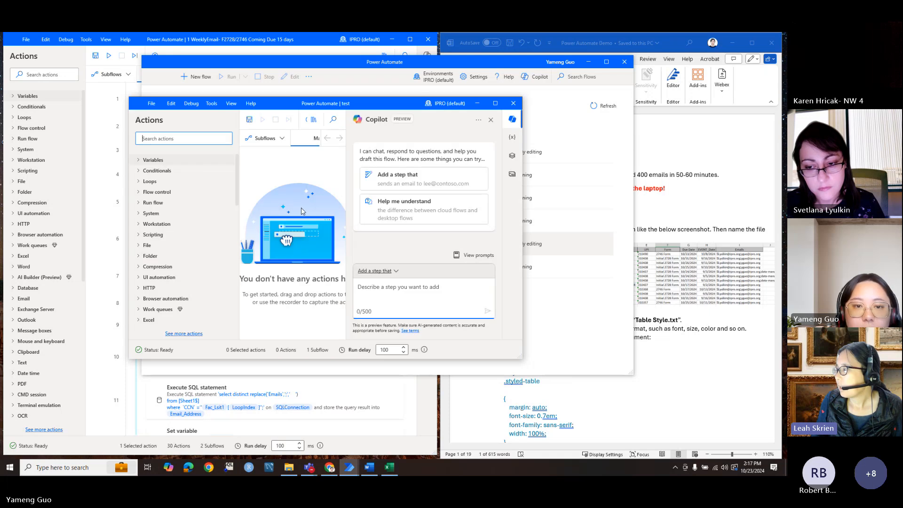
Step: Maximize the test flow designer, hide the console, and search actions for 'get the'
click(495, 103)
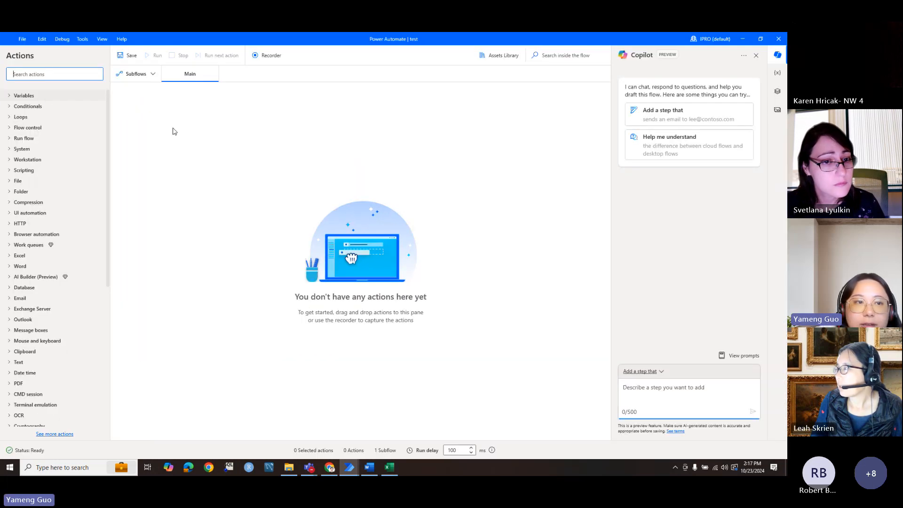
double_click(188, 38)
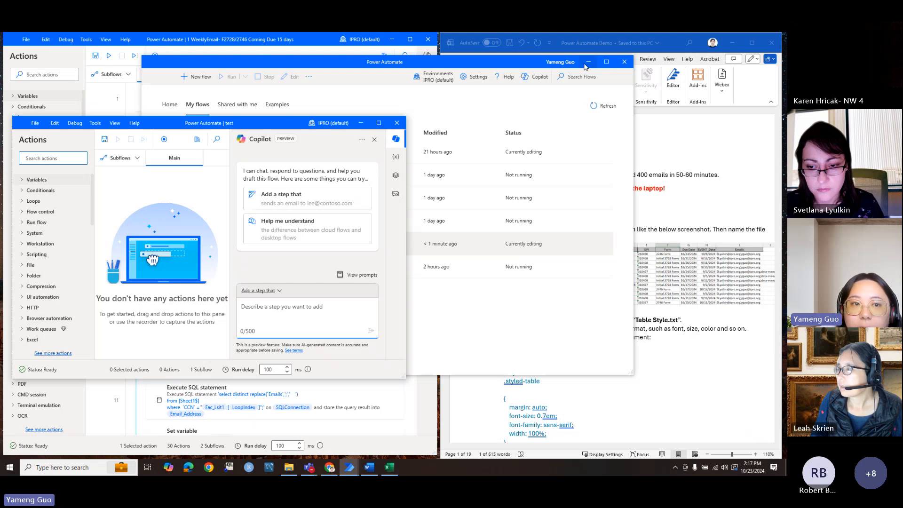
click(588, 62)
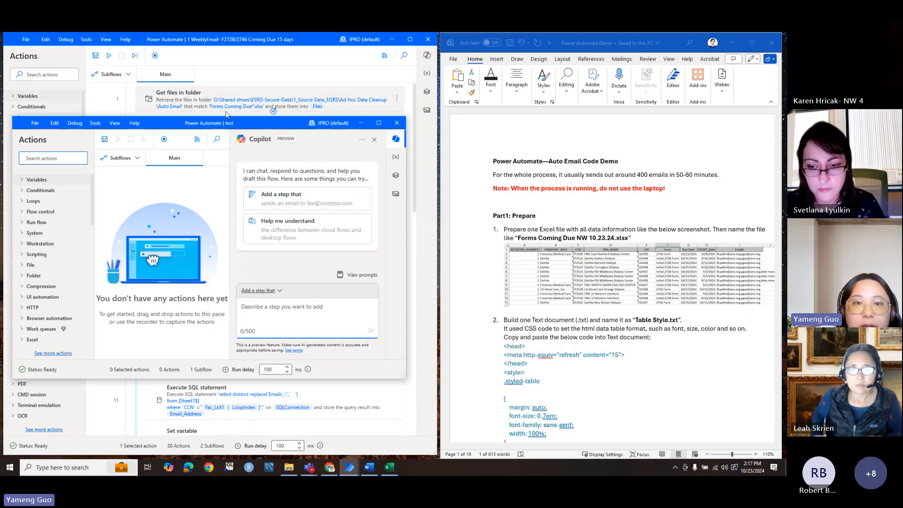
click(379, 123)
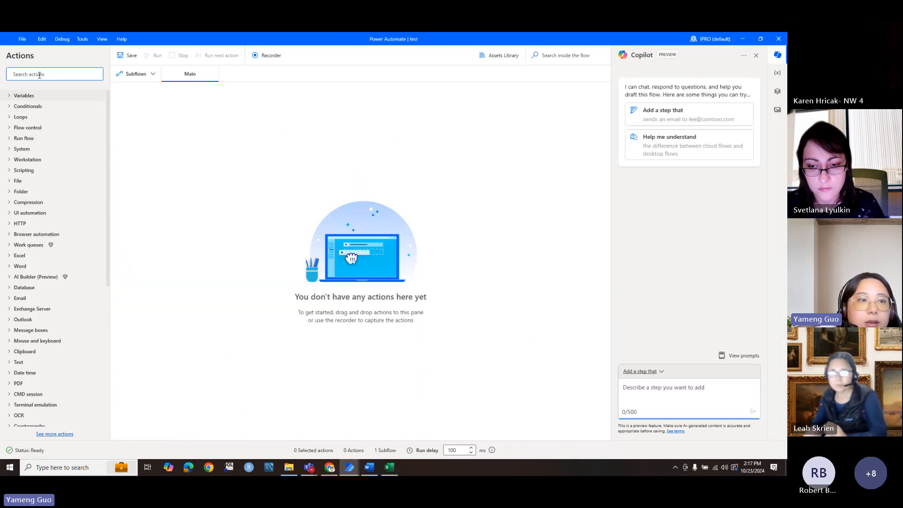
text(g)
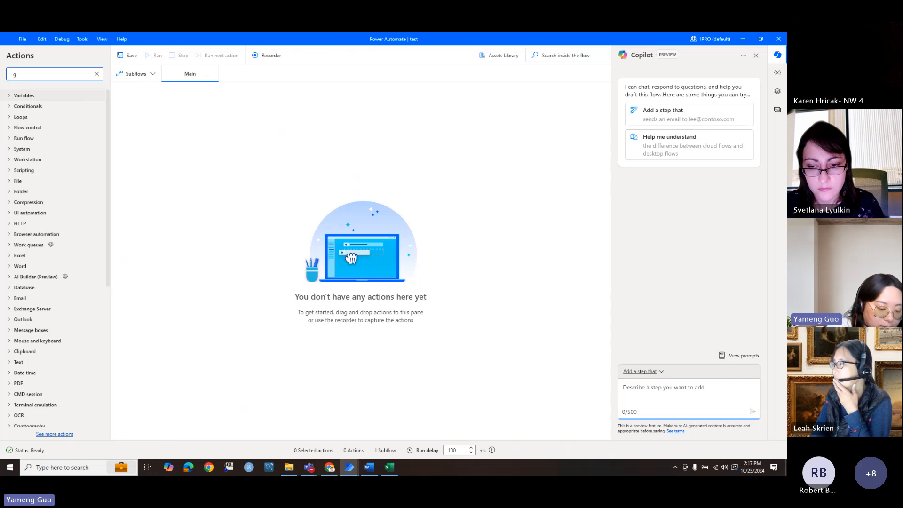
text(et the)
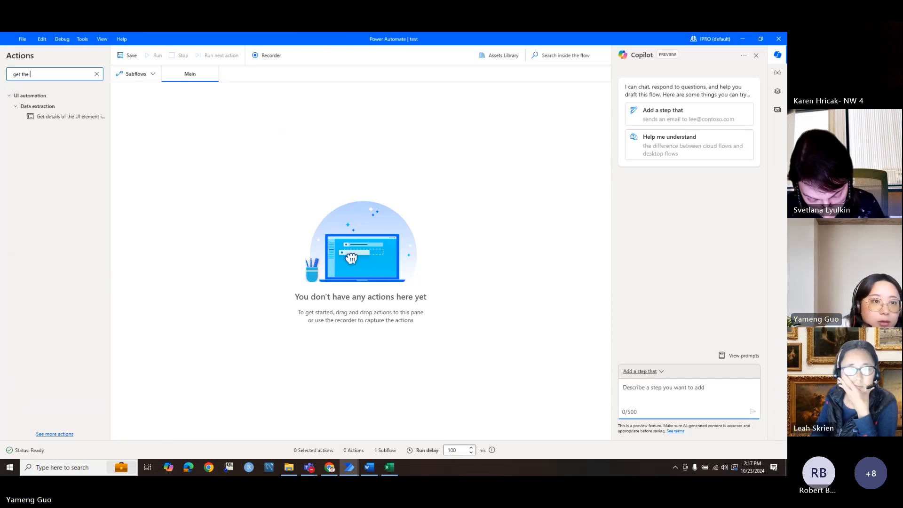
Step: Search actions for 'get file', drag Get files in folder onto the canvas, then cancel it
key(BackSpace)
key(BackSpace)
key(BackSpace)
key(BackSpace)
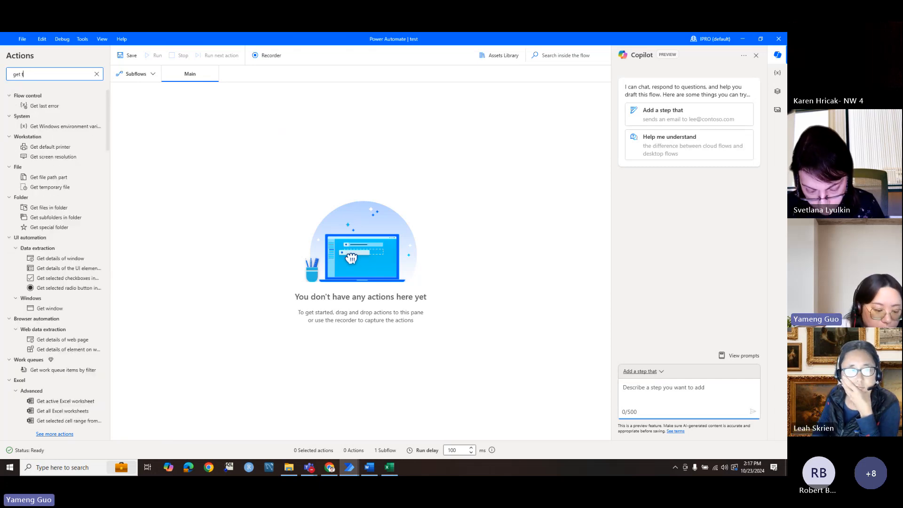
text(file)
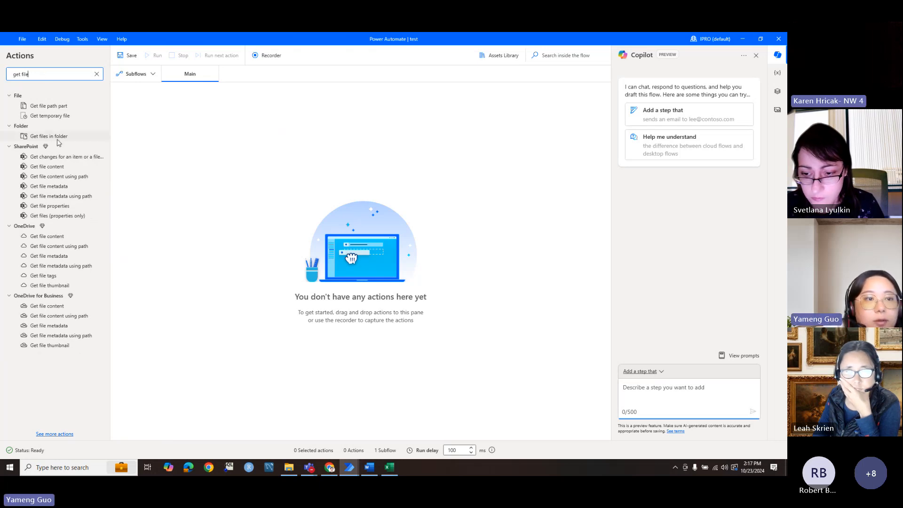
drag(54, 140, 192, 135)
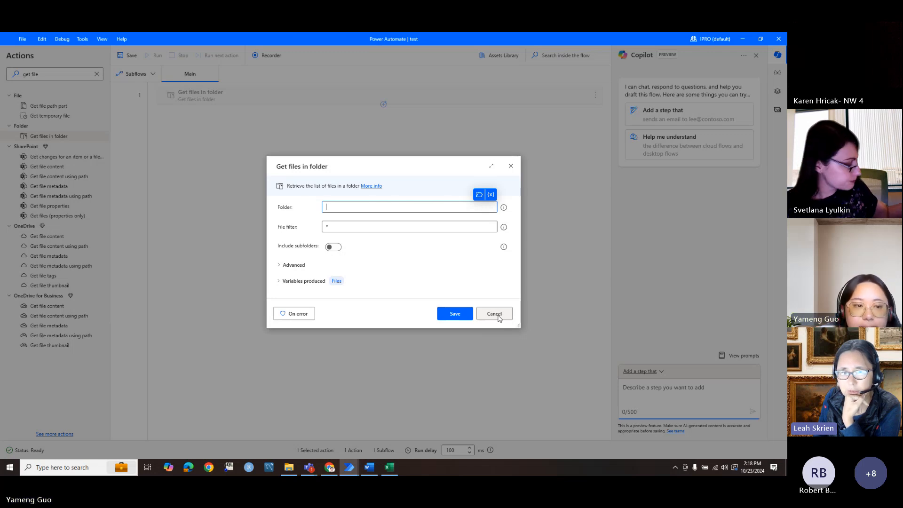
click(494, 313)
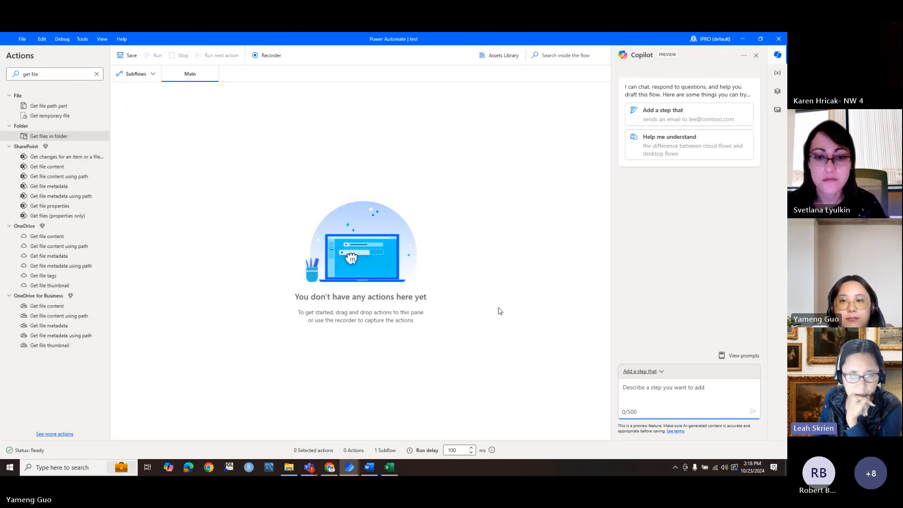
Step: Minimize the test flow, close the due-forms Excel workbook with Don't Save, and run WeeklyEmail
click(742, 40)
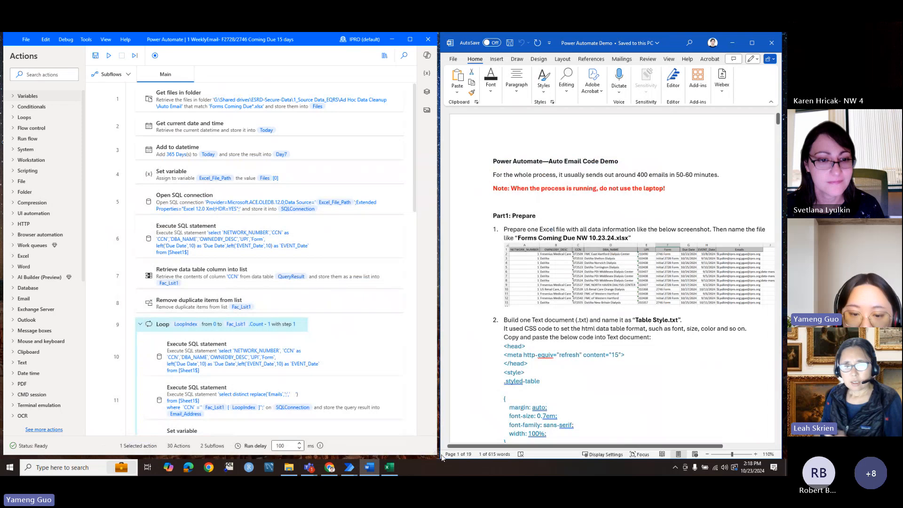
click(393, 467)
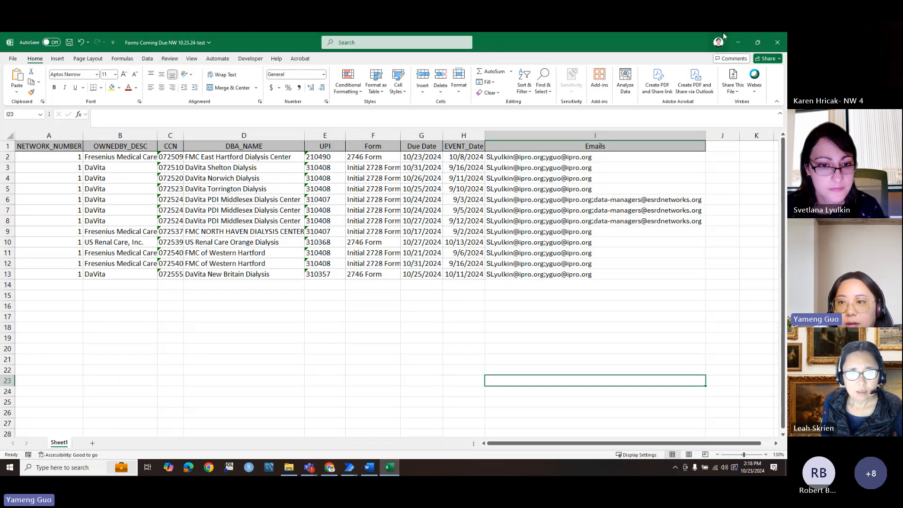
click(777, 43)
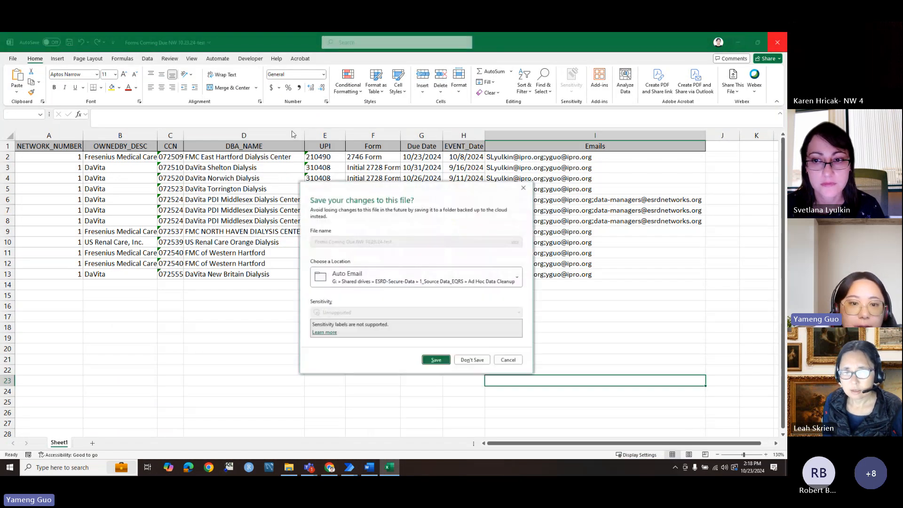
click(477, 365)
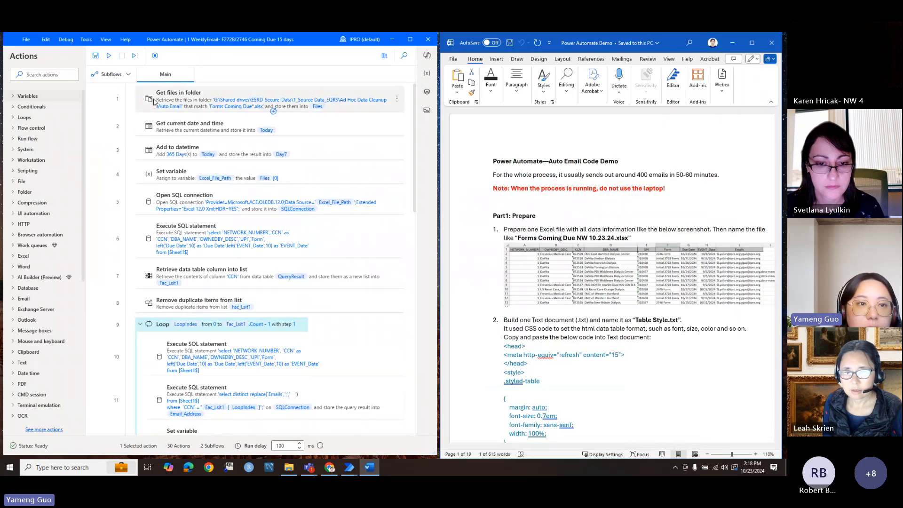
click(110, 56)
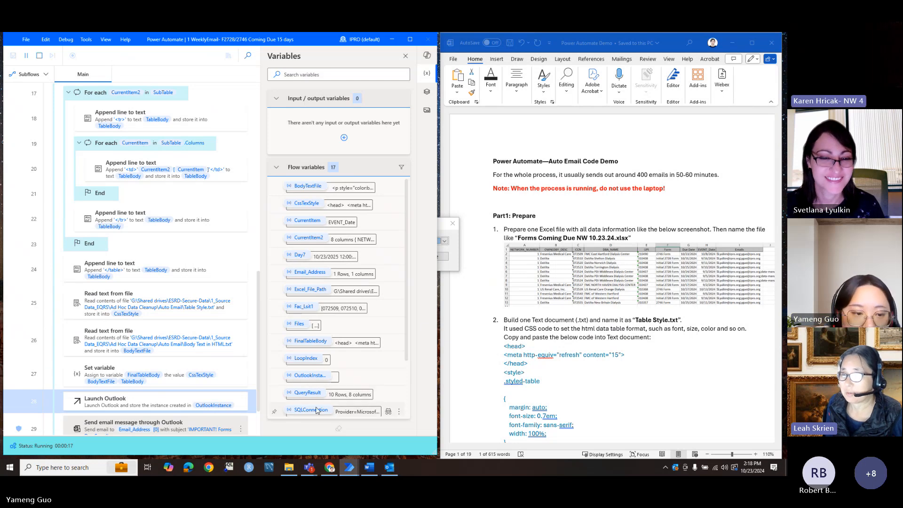
Step: Stop the run, confirm the ESRD Communications mail profile, and launch Outlook from Start
click(39, 56)
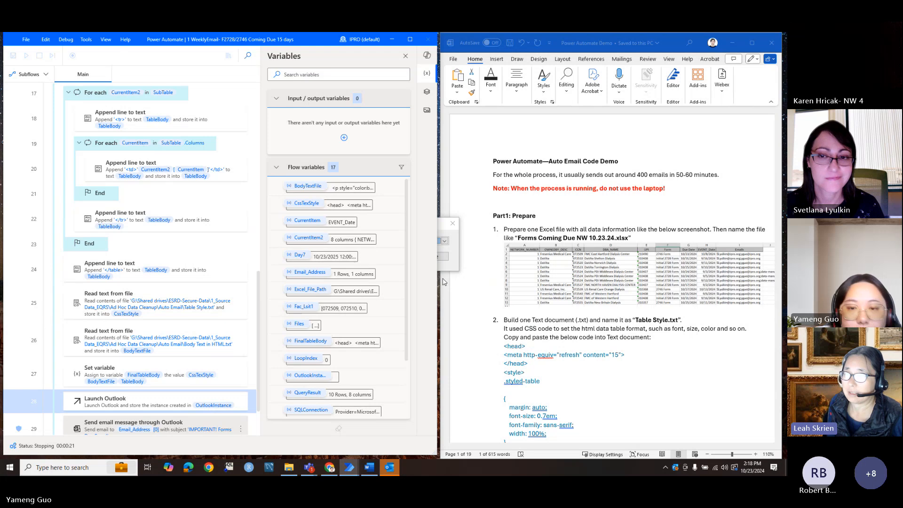
click(441, 226)
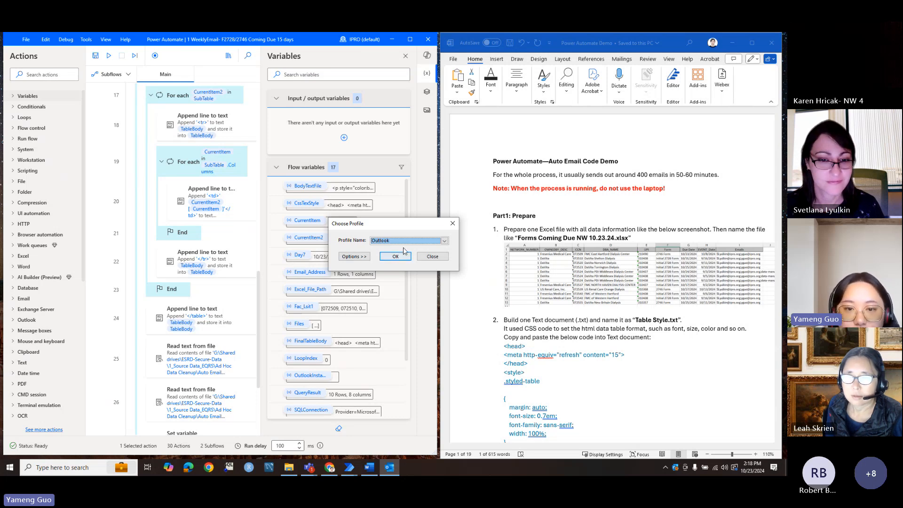
click(440, 242)
click(421, 248)
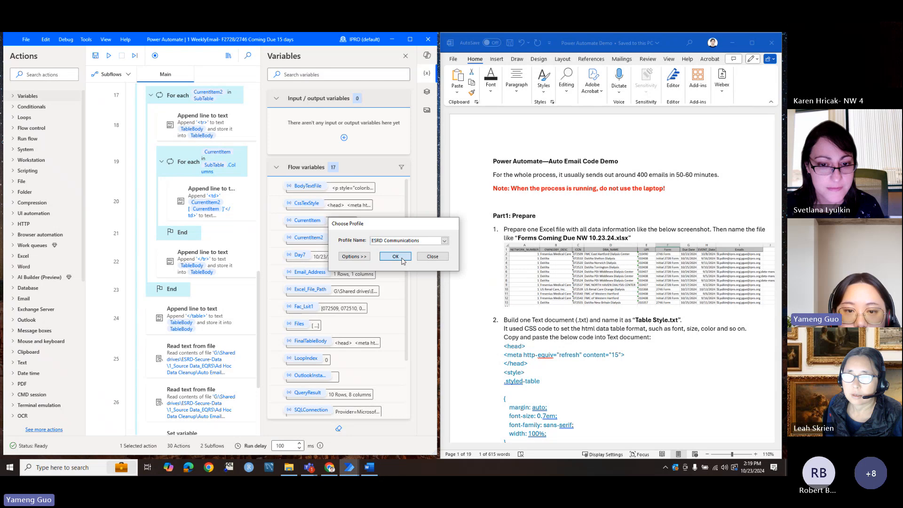
click(395, 256)
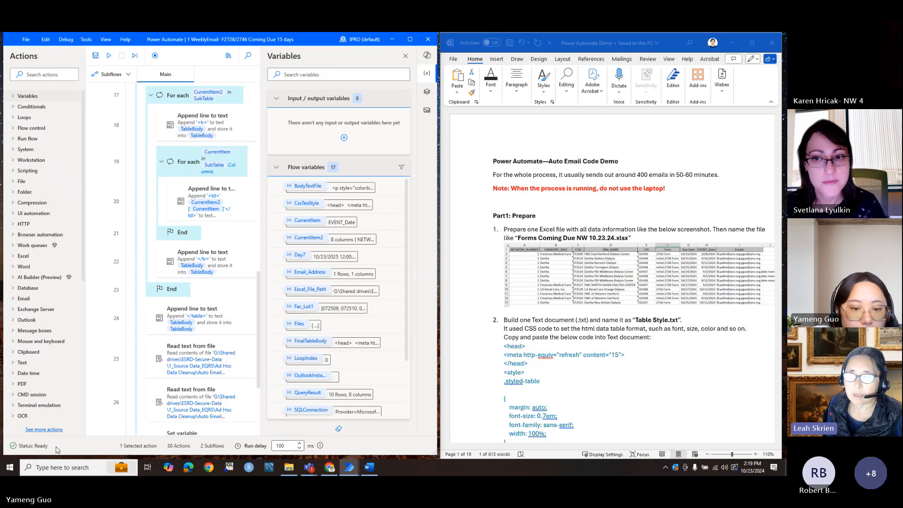
click(12, 467)
click(159, 277)
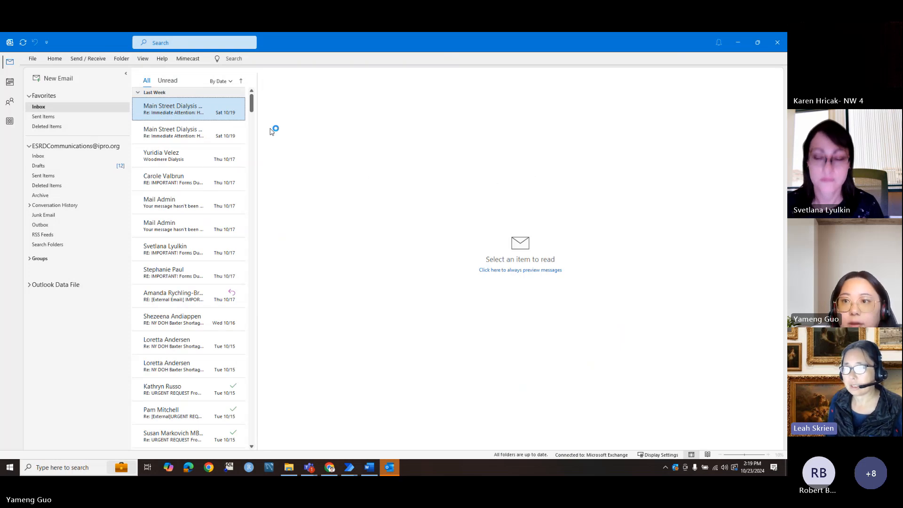
Step: Minimize Outlook and rerun WeeklyEmail, letting its loop run until LoopIndex reaches 8
click(738, 43)
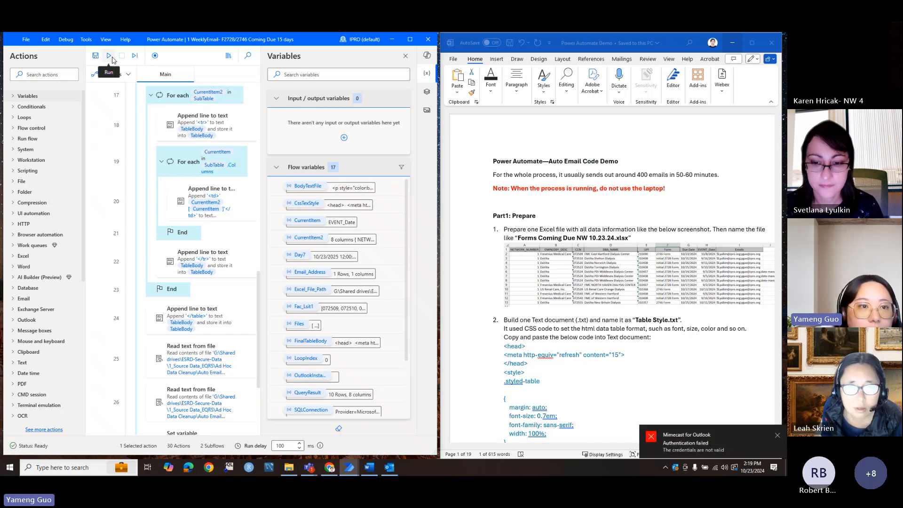
click(110, 57)
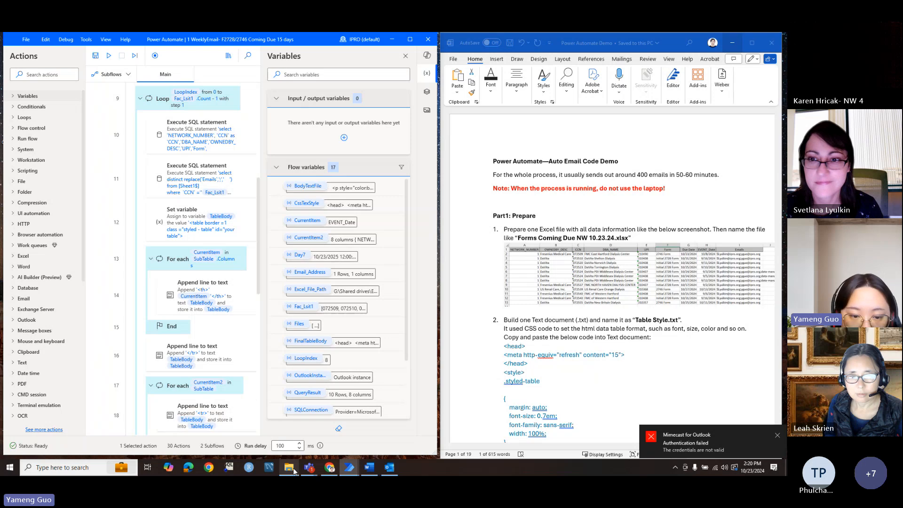
mouse_move(295, 470)
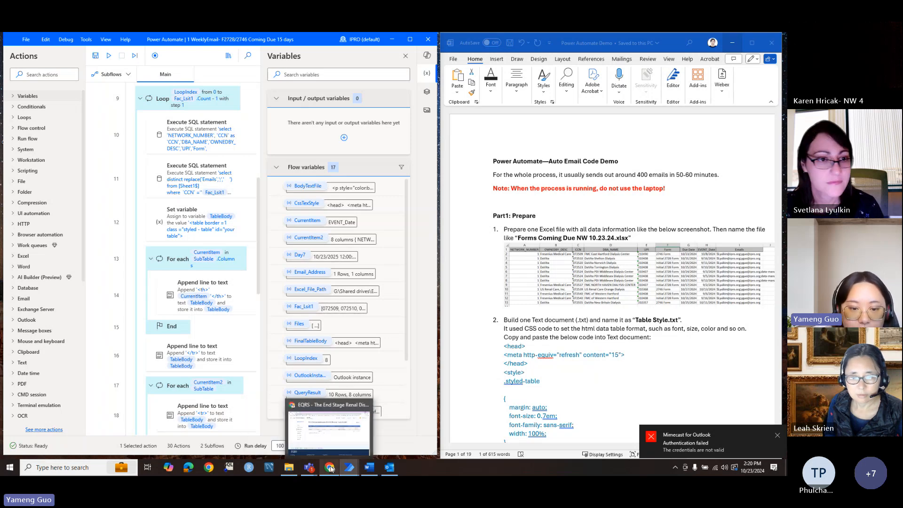
Step: Open Sent Items, view the newest 'IMPORTANT! Forms Due Soon!' email, then preview the following ones
click(389, 468)
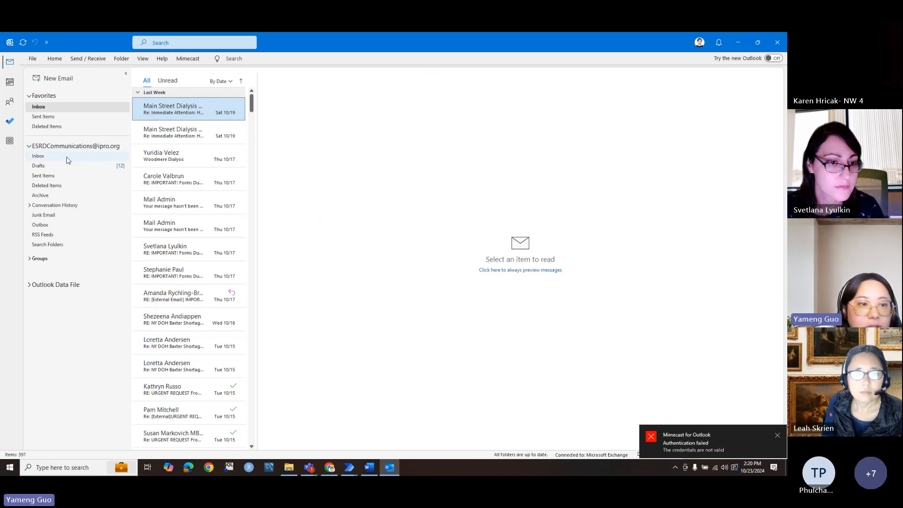
click(64, 176)
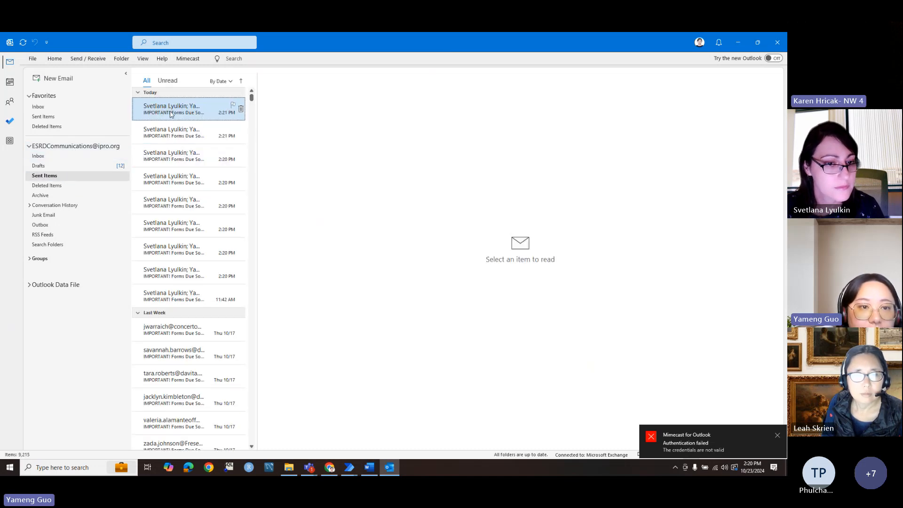
double_click(171, 114)
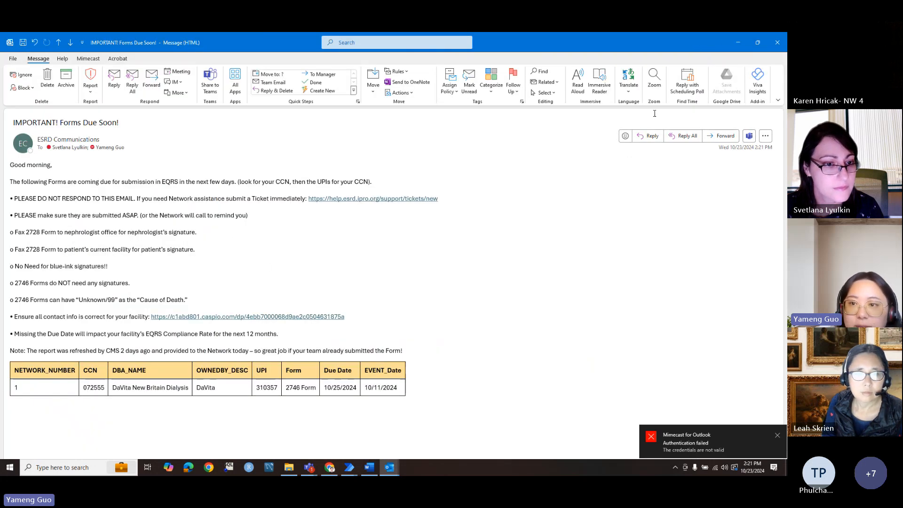
click(777, 42)
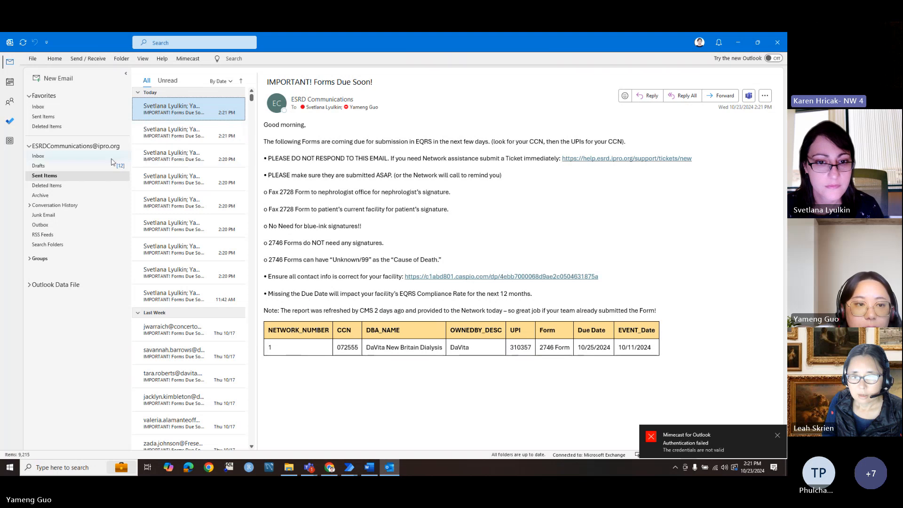
key(Down)
key(Down)
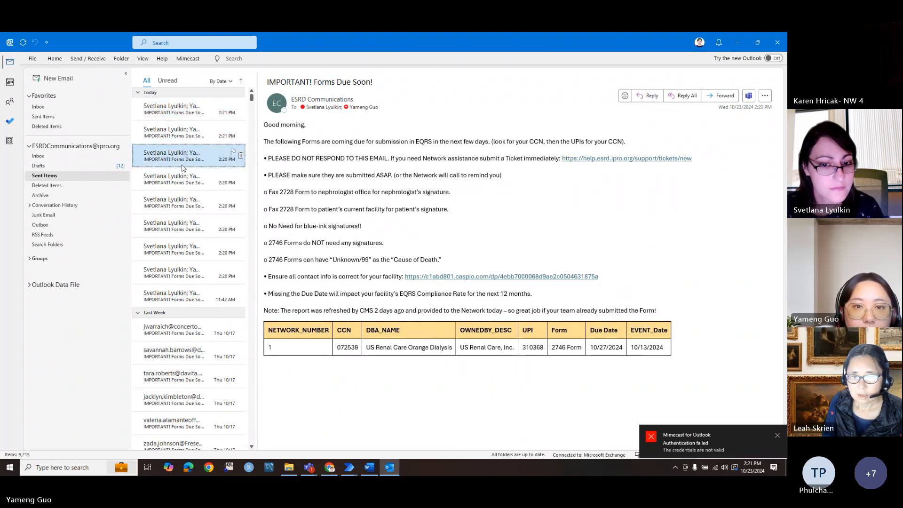
key(Down)
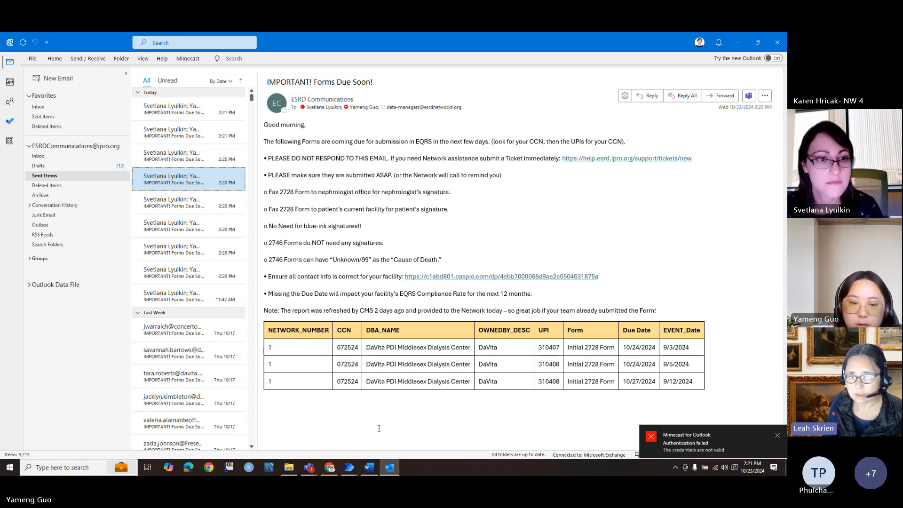
Step: Bring the Auto Email folder forward and open Table Style.txt in Notepad
mouse_move(289, 469)
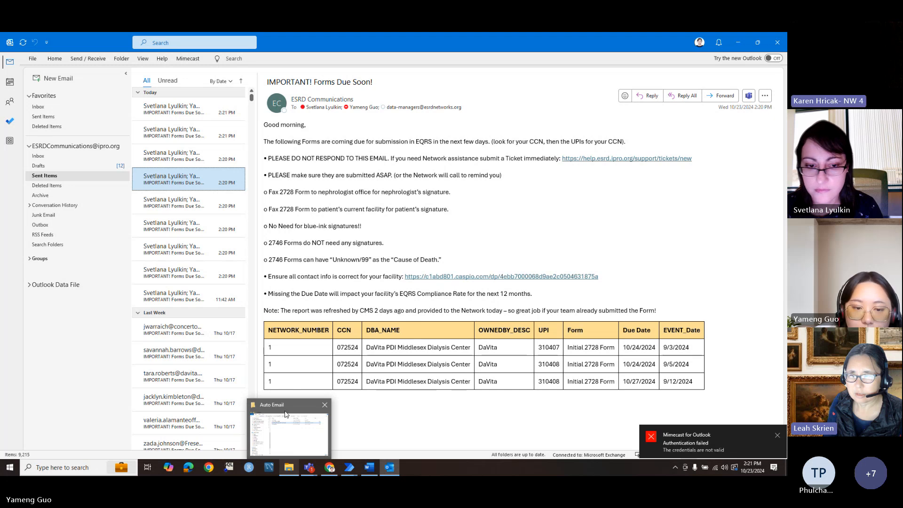
click(286, 416)
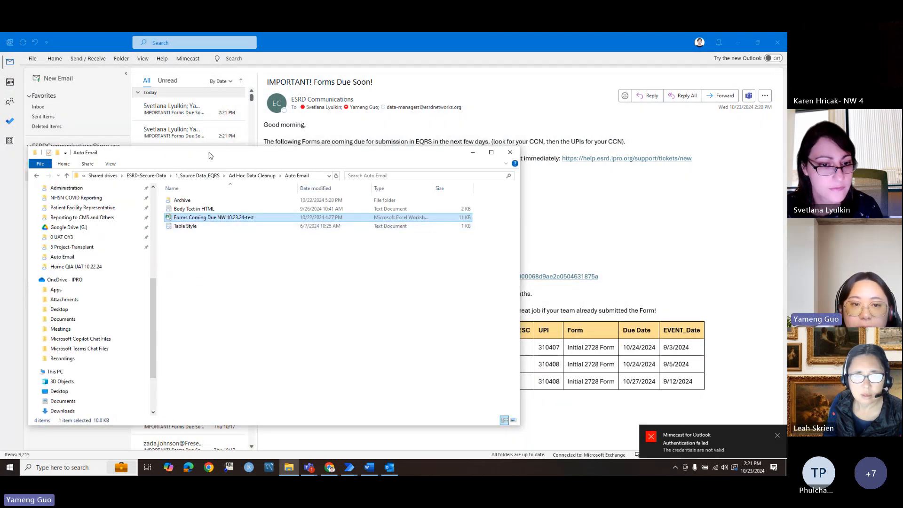
drag(208, 152, 194, 161)
mouse_move(368, 471)
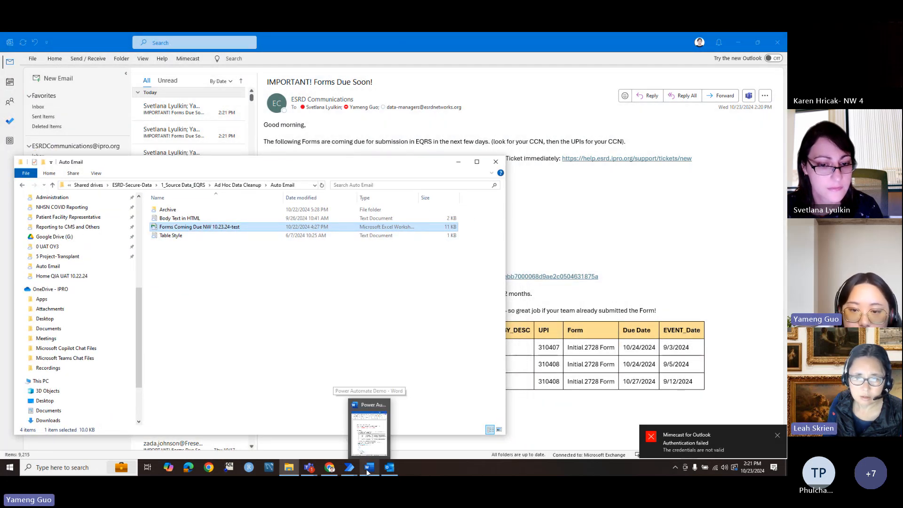
click(365, 421)
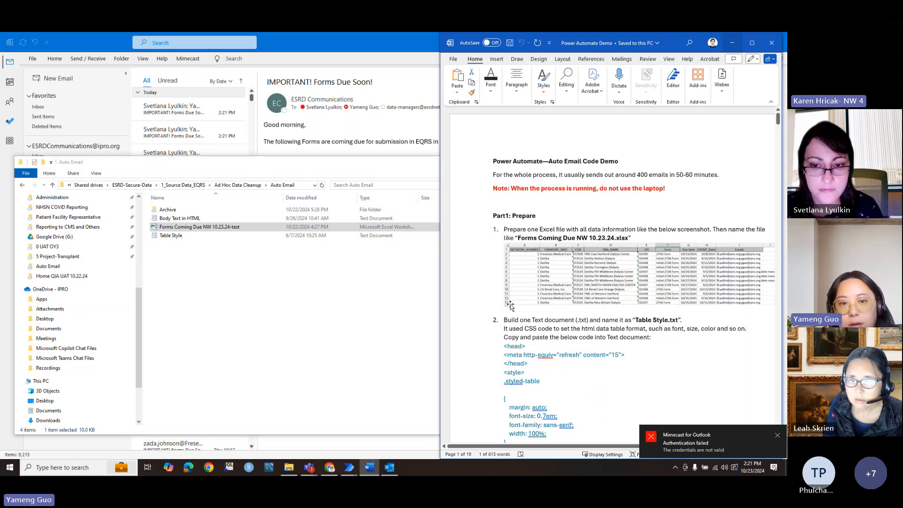
double_click(189, 236)
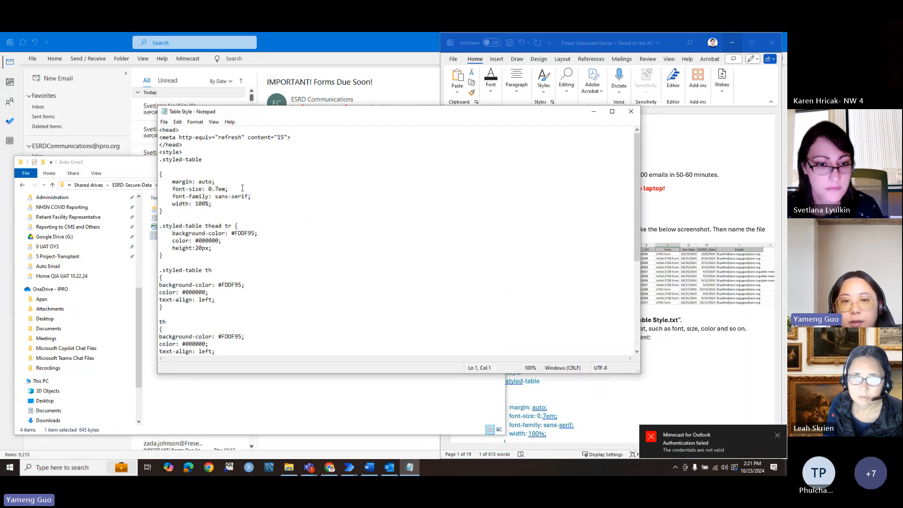
Step: Scroll the Word demo guide to compare with the table style, then minimize Word and Notepad
click(673, 40)
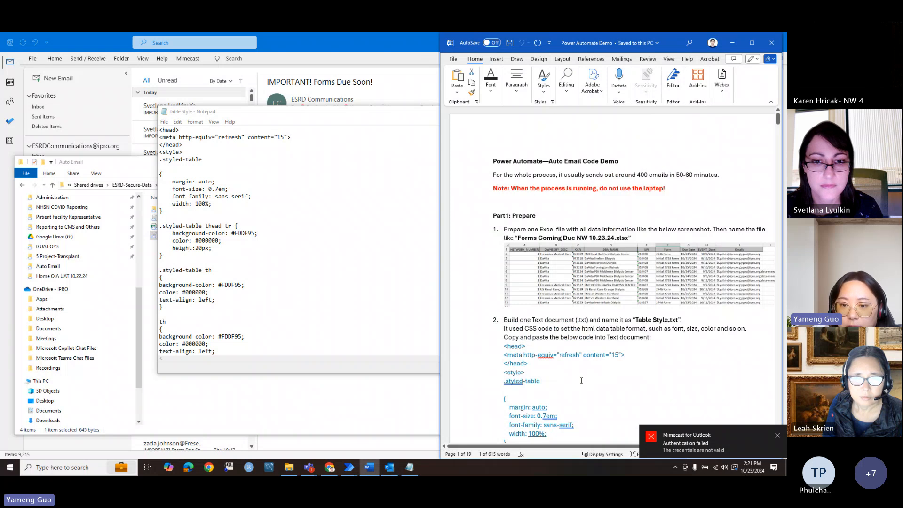
scroll(557, 358, down, 2)
scroll(557, 357, down, 3)
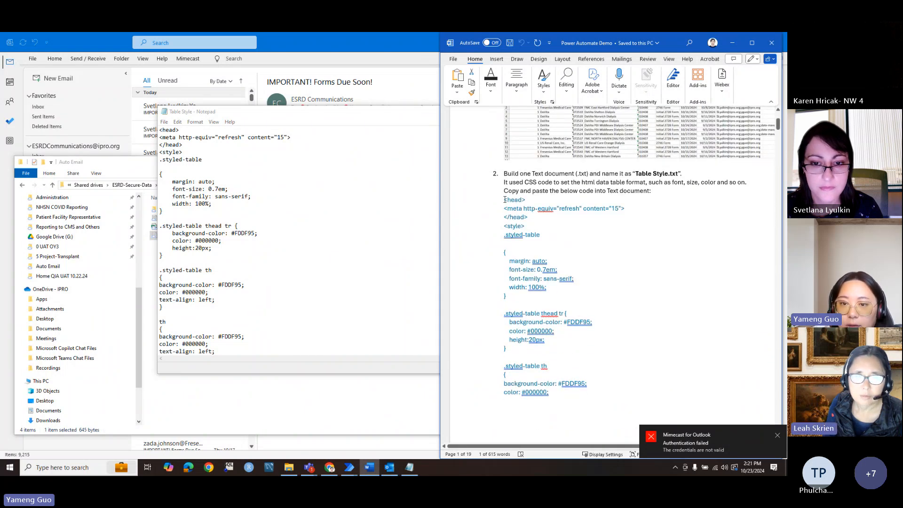
drag(504, 199, 576, 374)
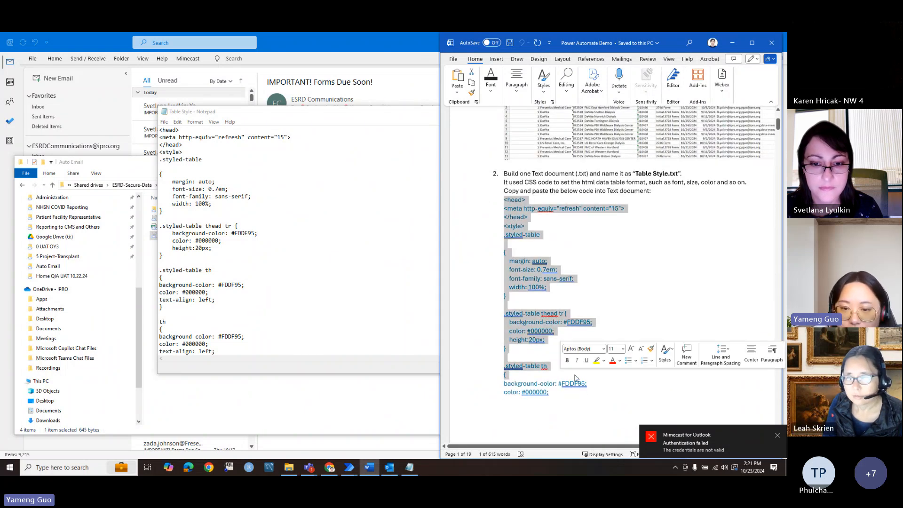
scroll(575, 374, down, 8)
scroll(575, 375, down, 1)
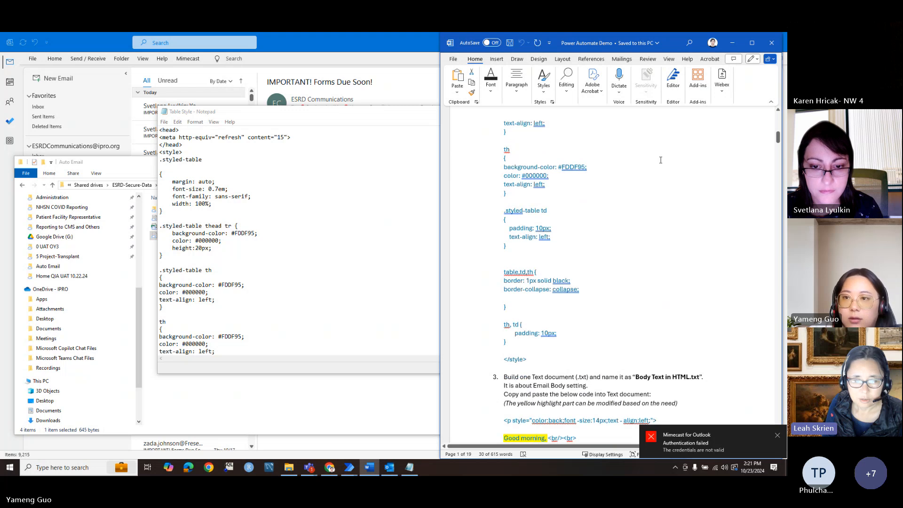
click(529, 359)
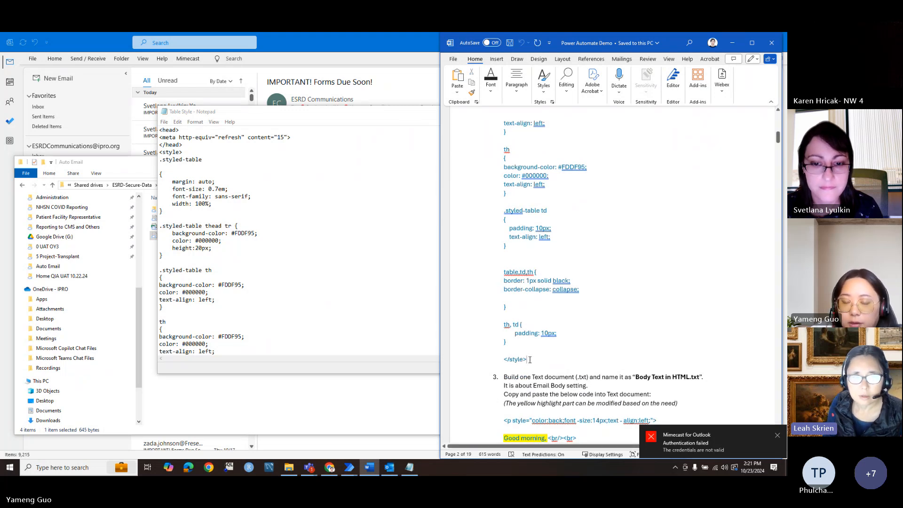
click(732, 43)
click(593, 113)
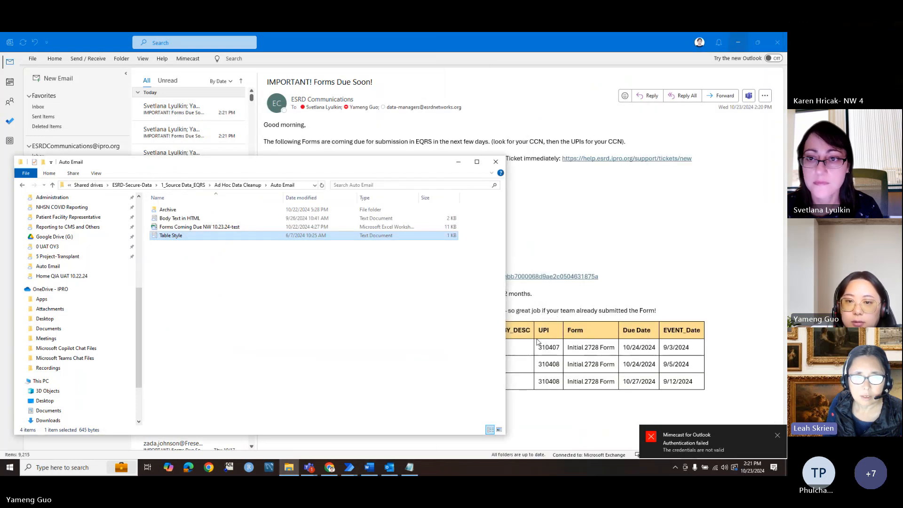
Step: Minimize the Auto Email folder and highlight the email table's headers, a DBA_NAME cell and CCN values
click(457, 161)
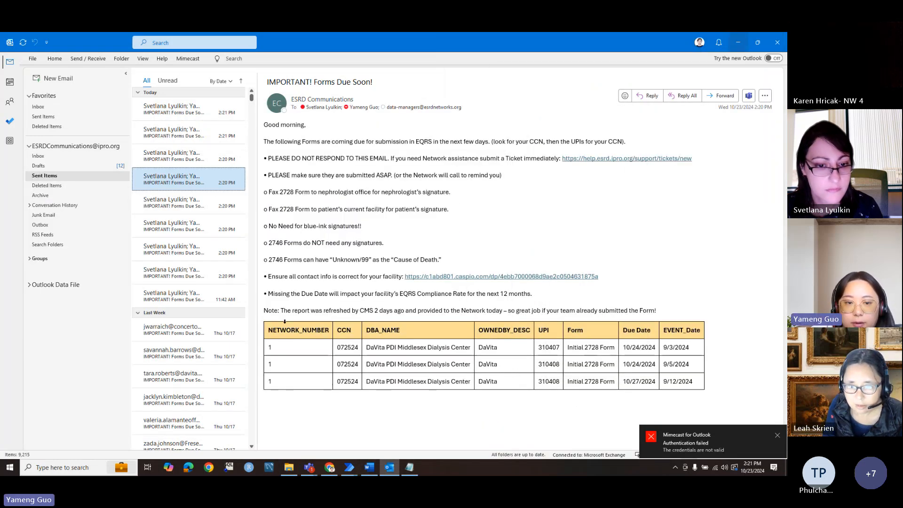
drag(284, 324, 706, 352)
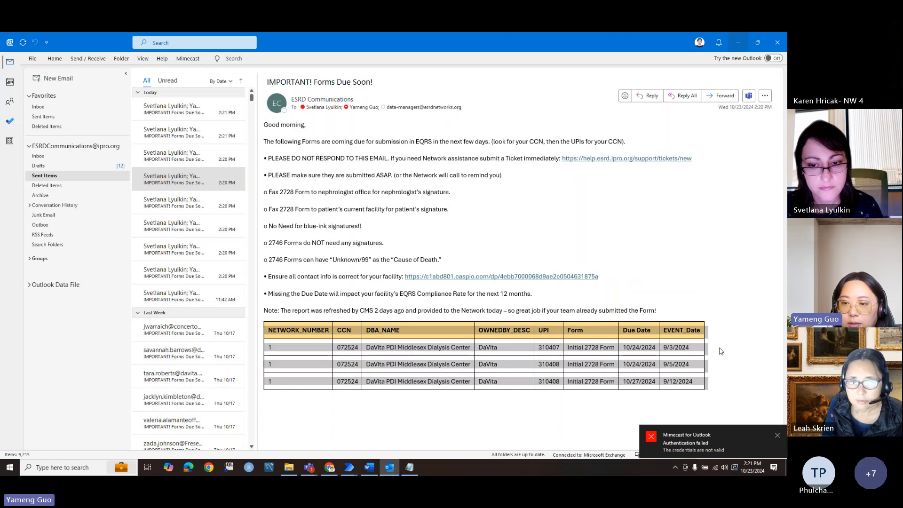
click(386, 338)
mouse_move(267, 330)
mouse_down()
mouse_move(621, 330)
mouse_move(674, 320)
mouse_up()
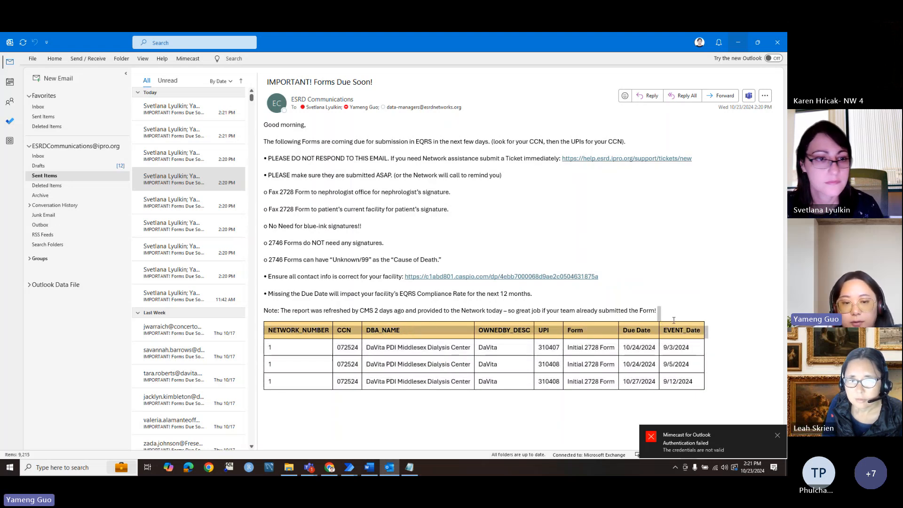
triple_click(394, 364)
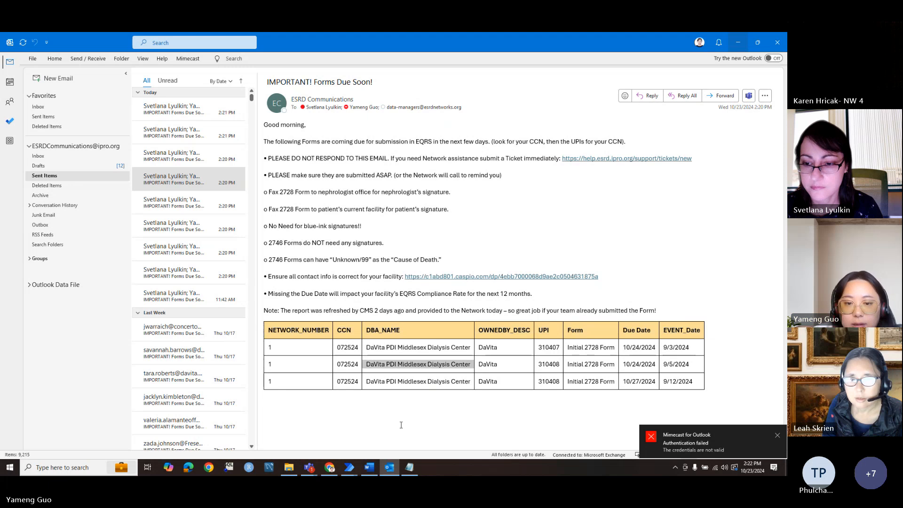
click(403, 427)
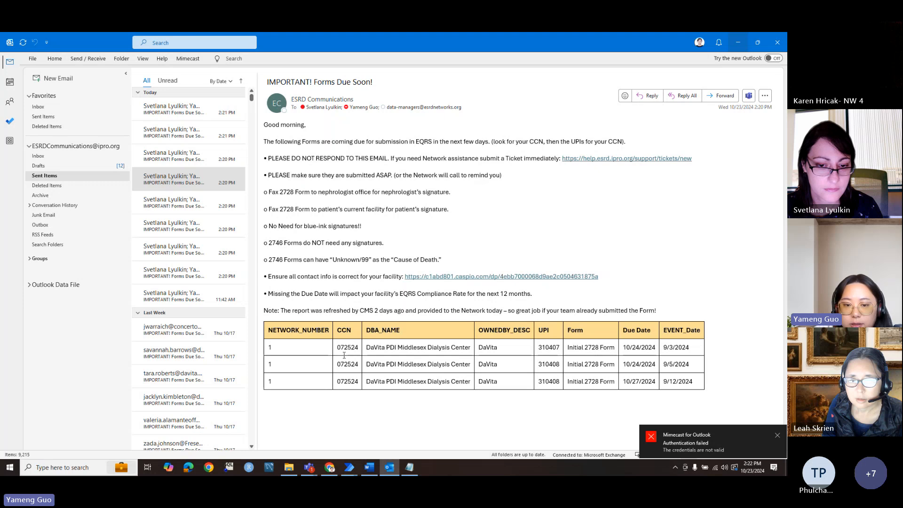
drag(344, 355, 347, 381)
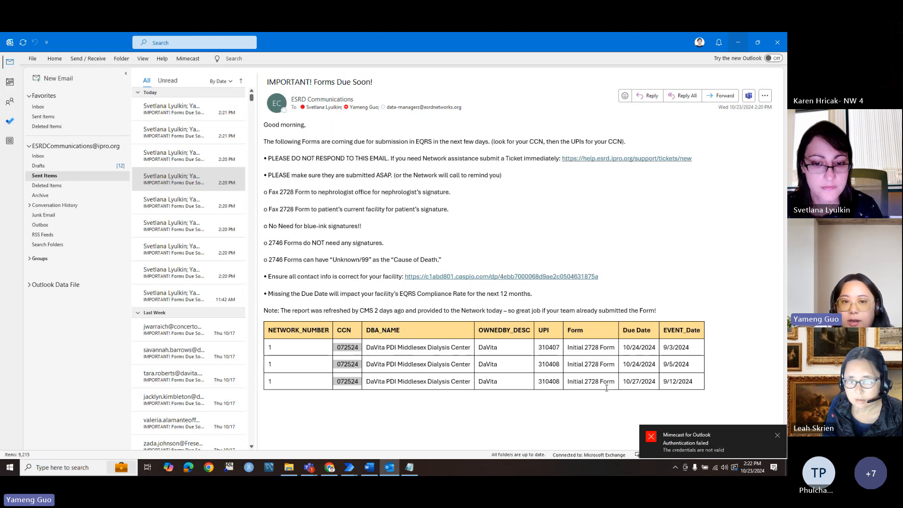
click(488, 428)
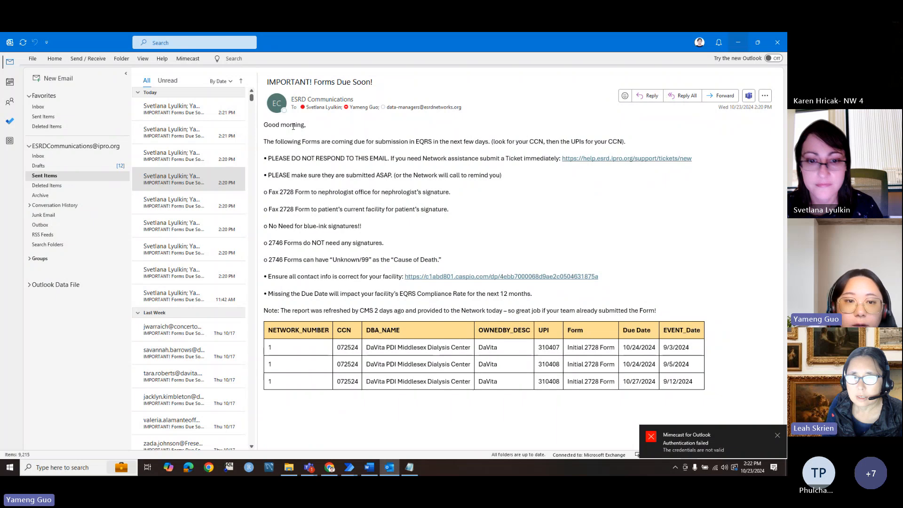
click(289, 467)
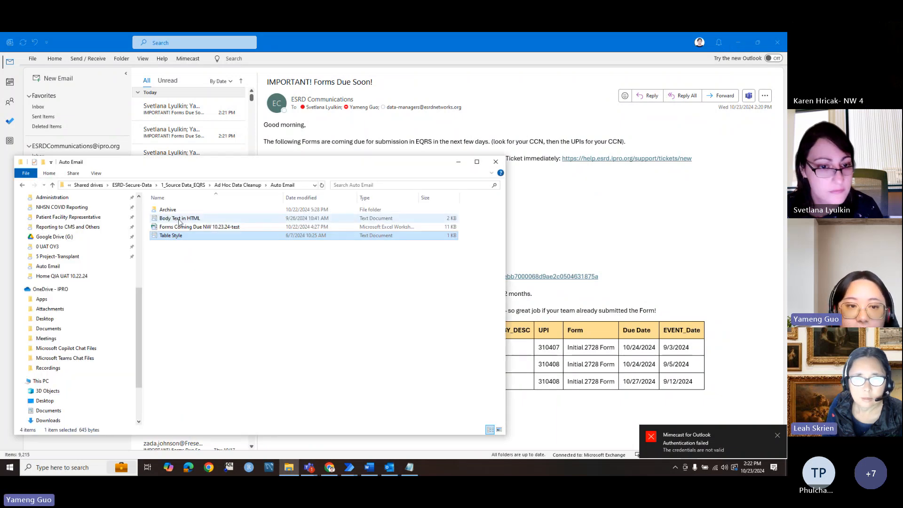
double_click(180, 218)
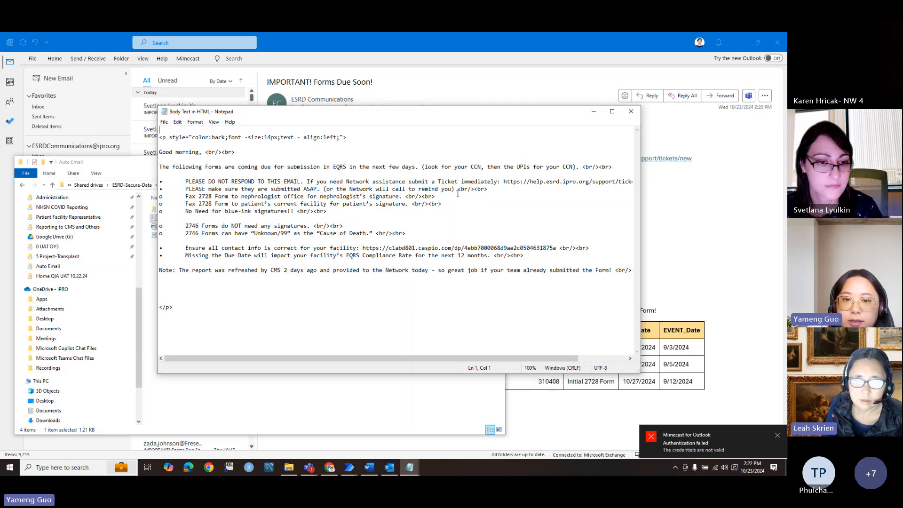
drag(456, 193, 464, 191)
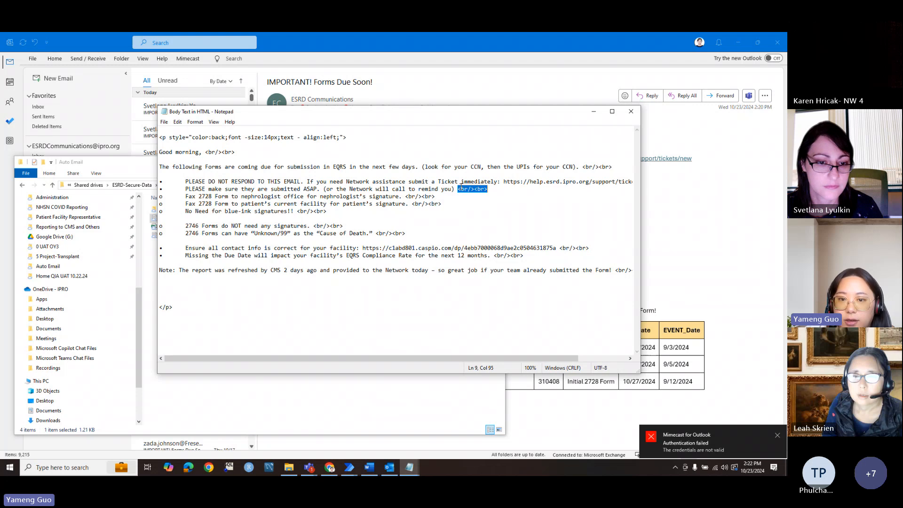
click(594, 111)
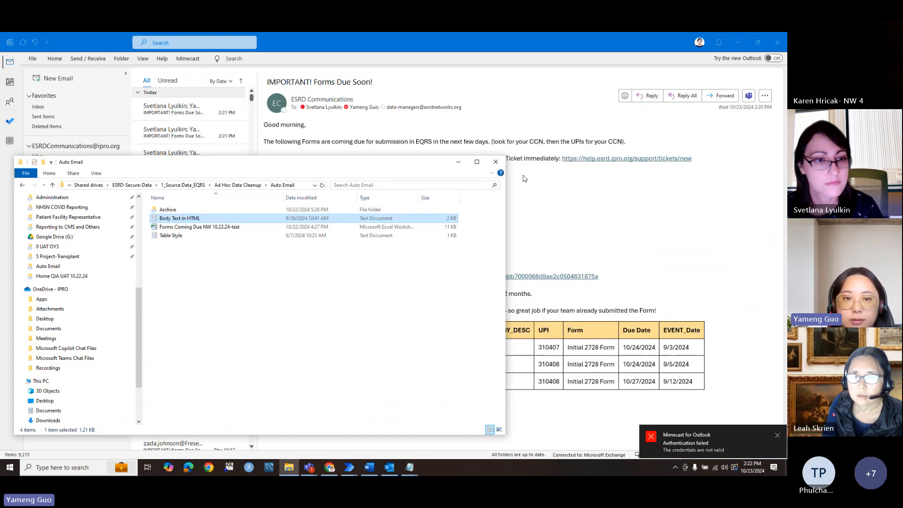
click(400, 190)
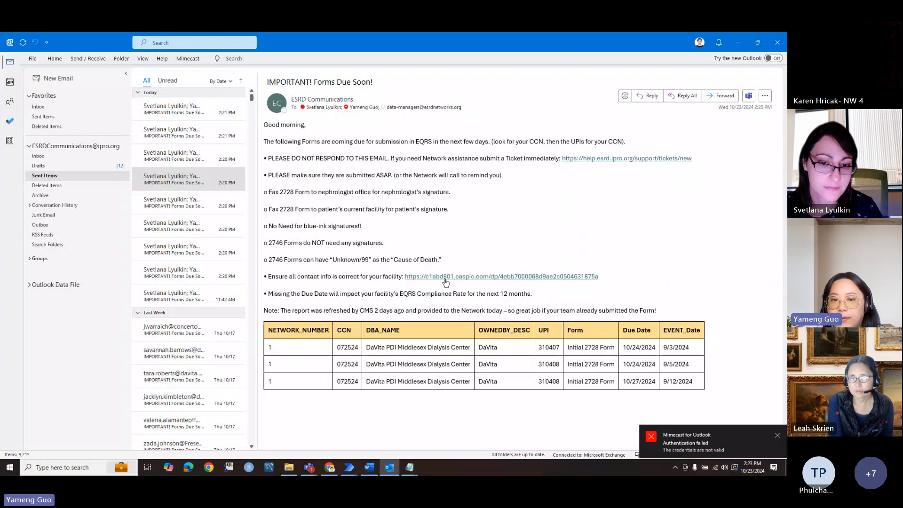
click(410, 467)
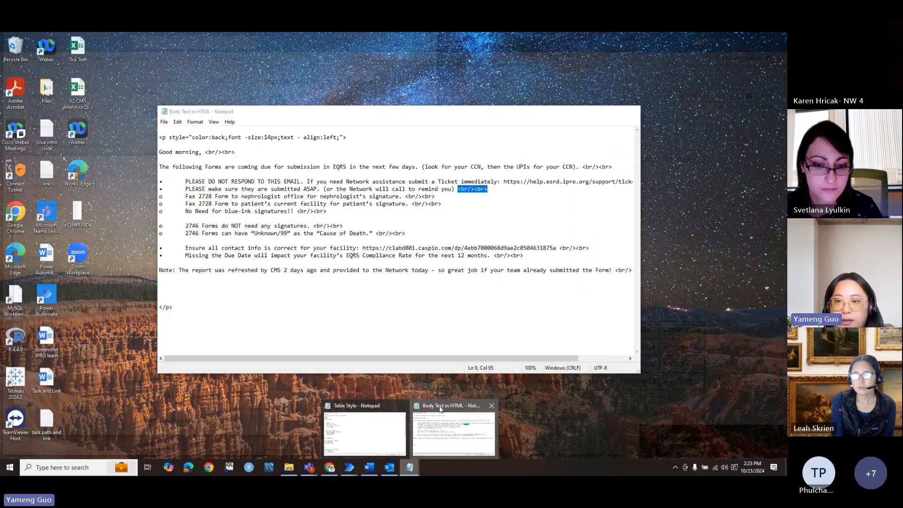
click(440, 409)
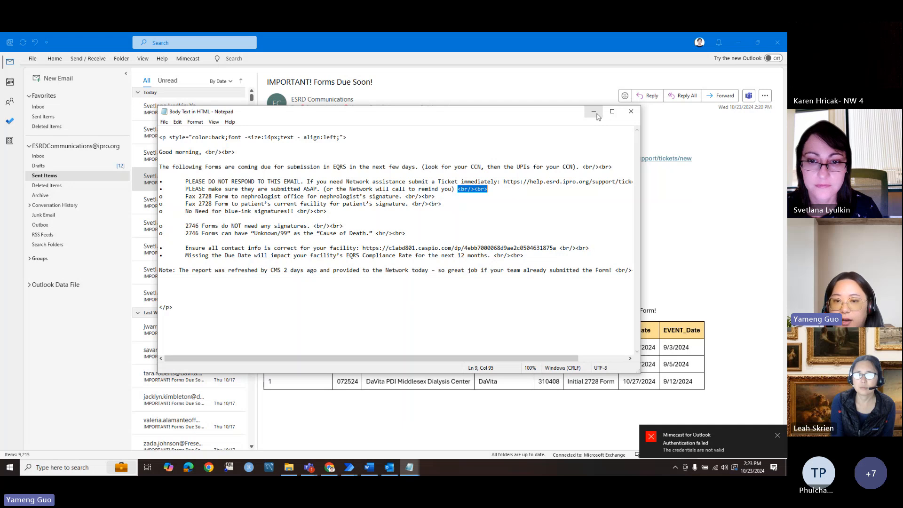
click(595, 114)
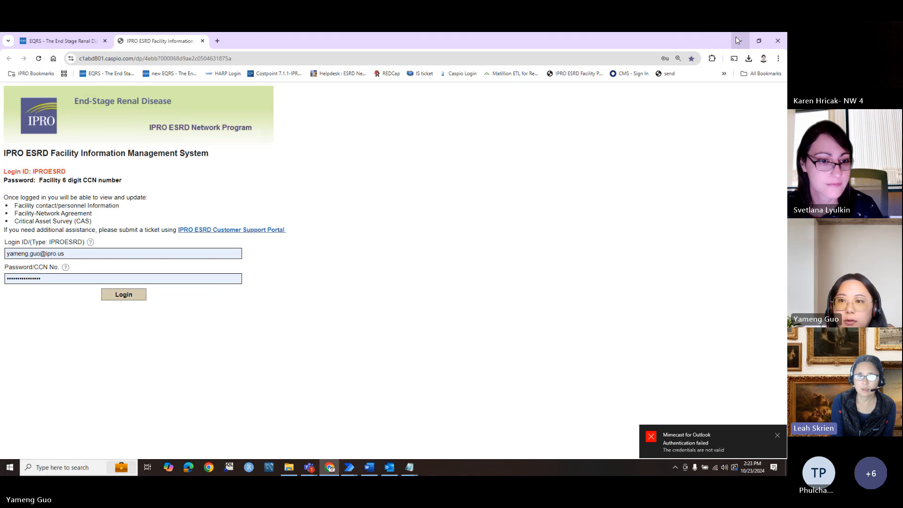
click(737, 39)
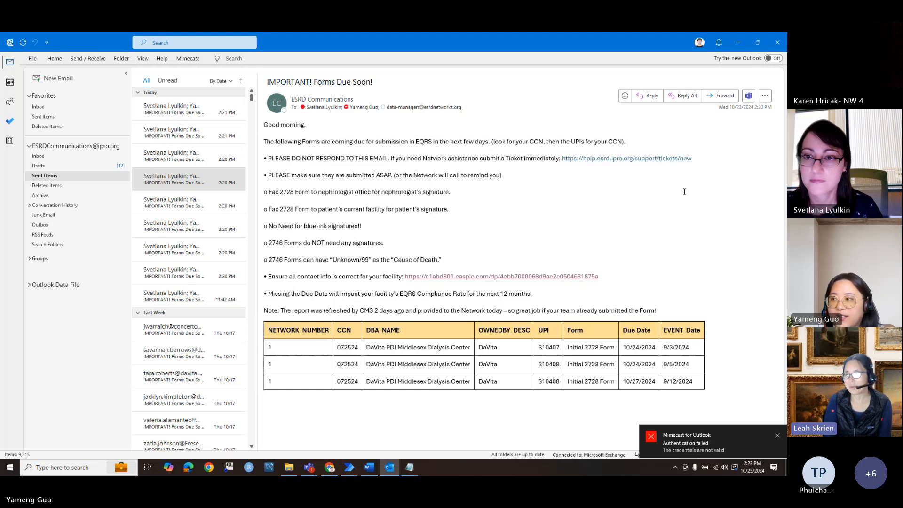
Step: Minimize Outlook and the folder, bring up the Word guide, and dismiss the Mimecast notice
click(738, 44)
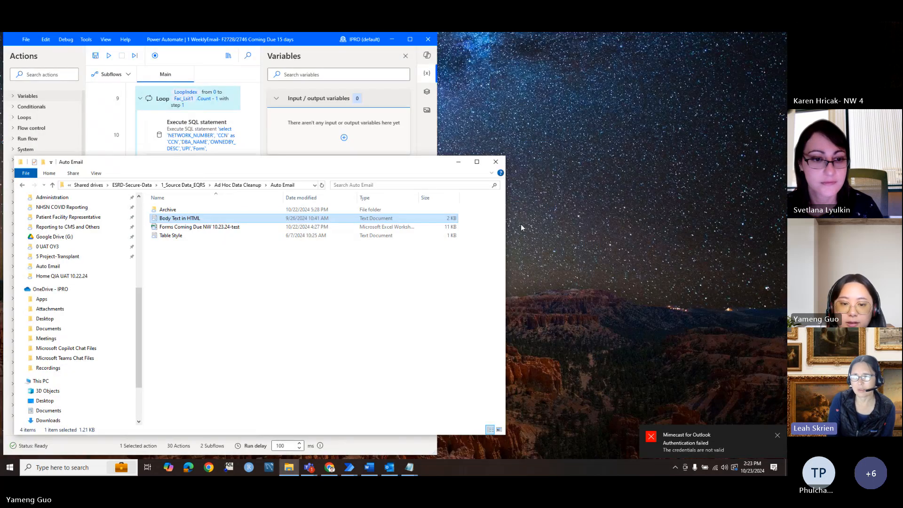
click(459, 161)
click(370, 467)
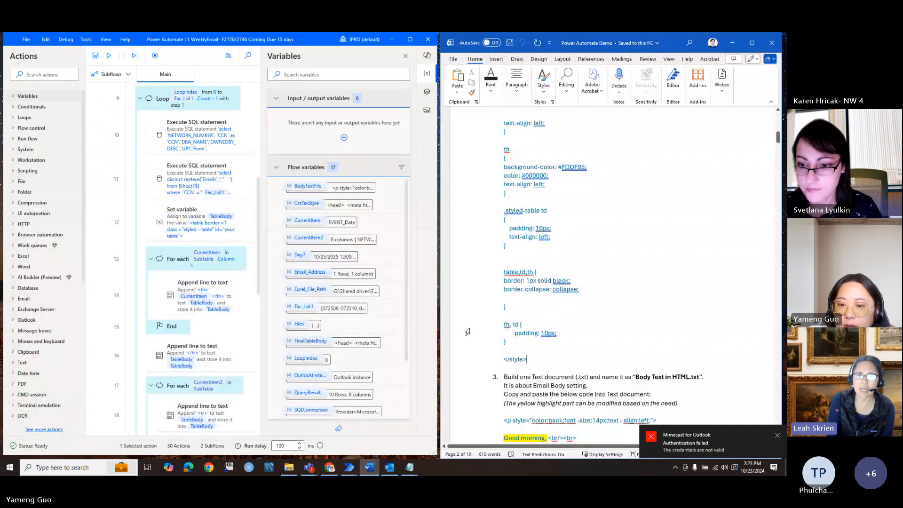
scroll(625, 304, down, 5)
scroll(624, 303, down, 12)
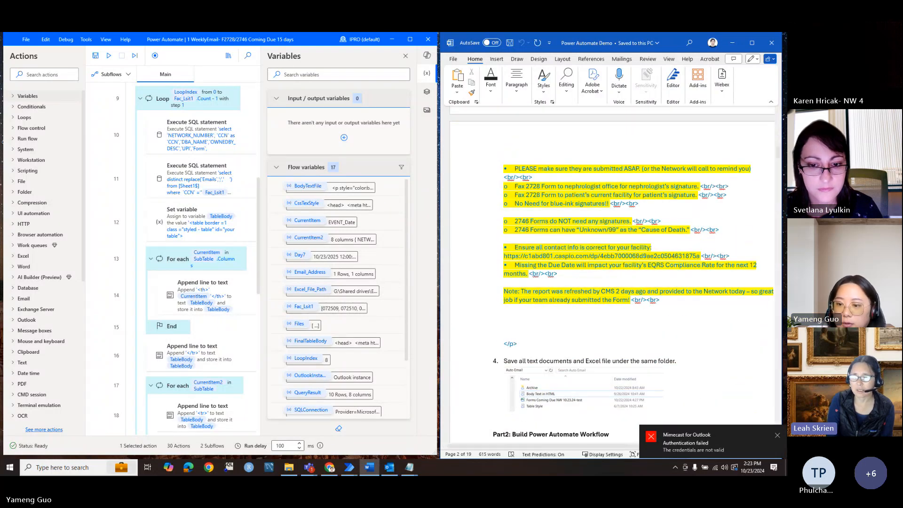
click(778, 437)
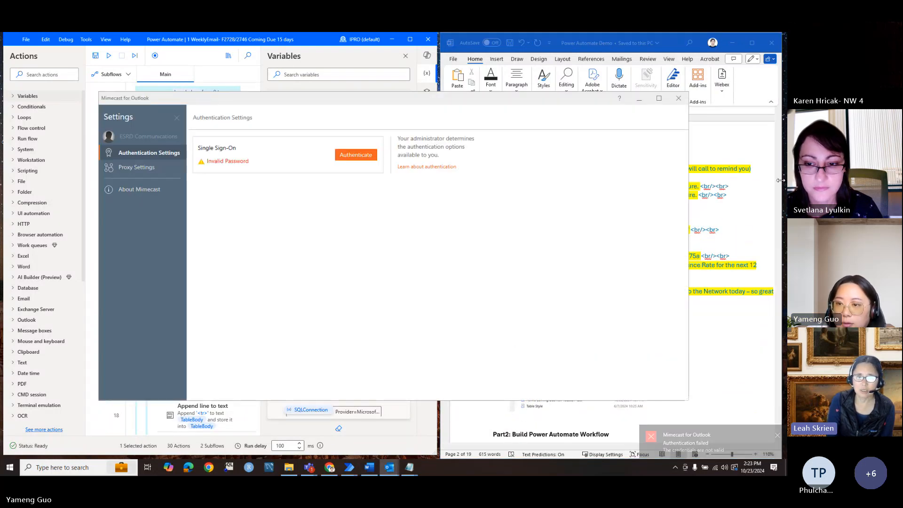
click(638, 99)
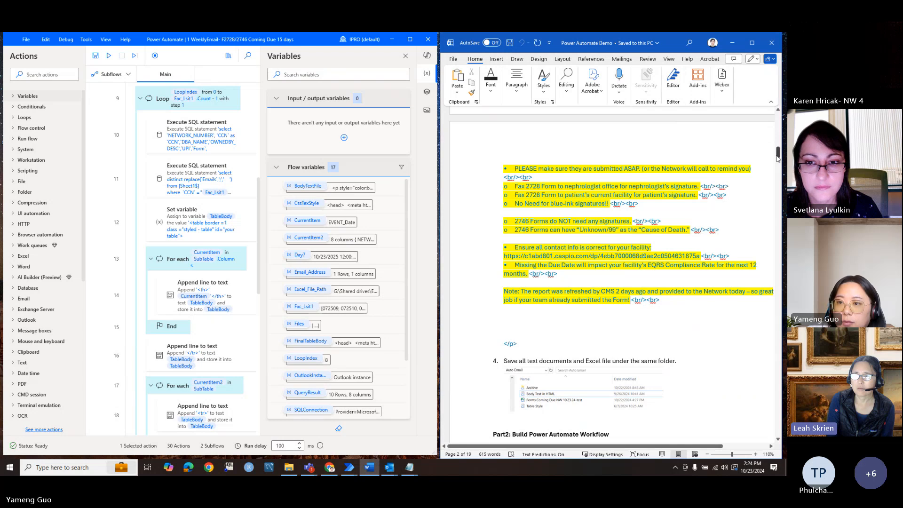
Step: Scroll the Word guide down to the Get Current Date and Calculate the End Date steps
drag(778, 156, 777, 183)
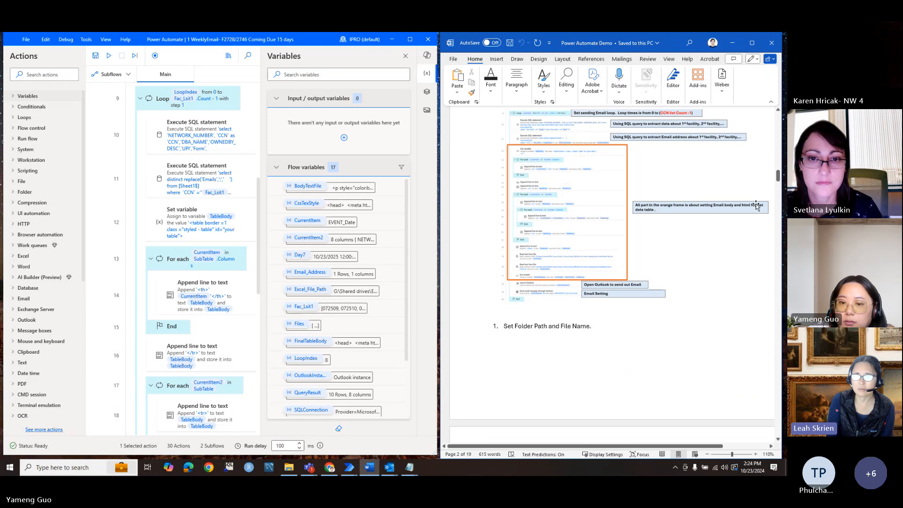
scroll(752, 211, down, 5)
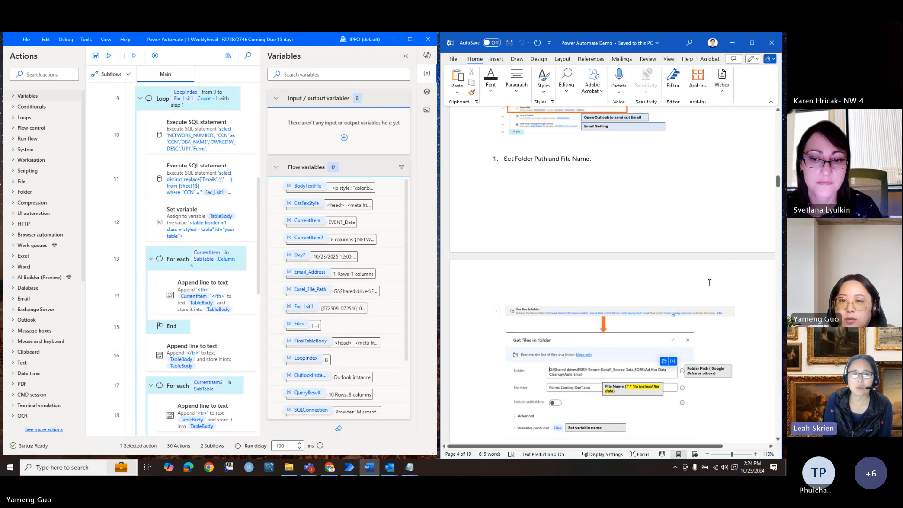
scroll(709, 283, down, 1)
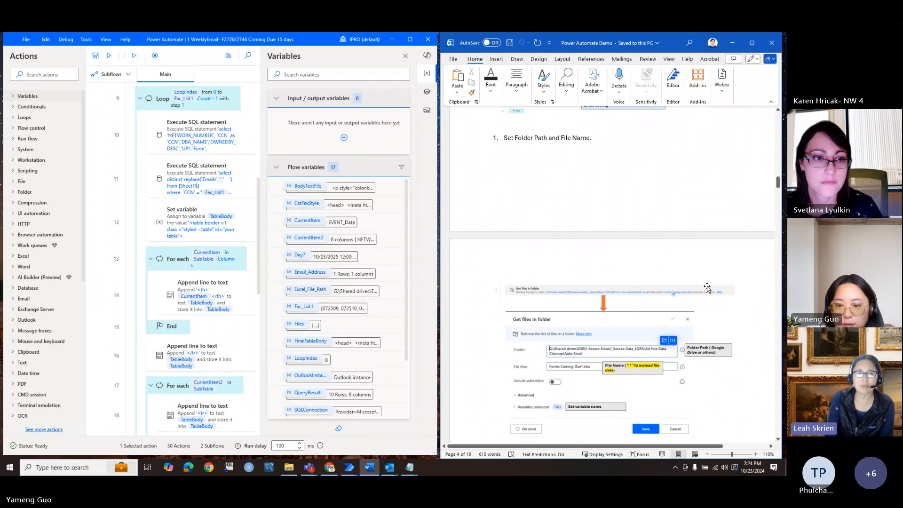
scroll(708, 288, down, 10)
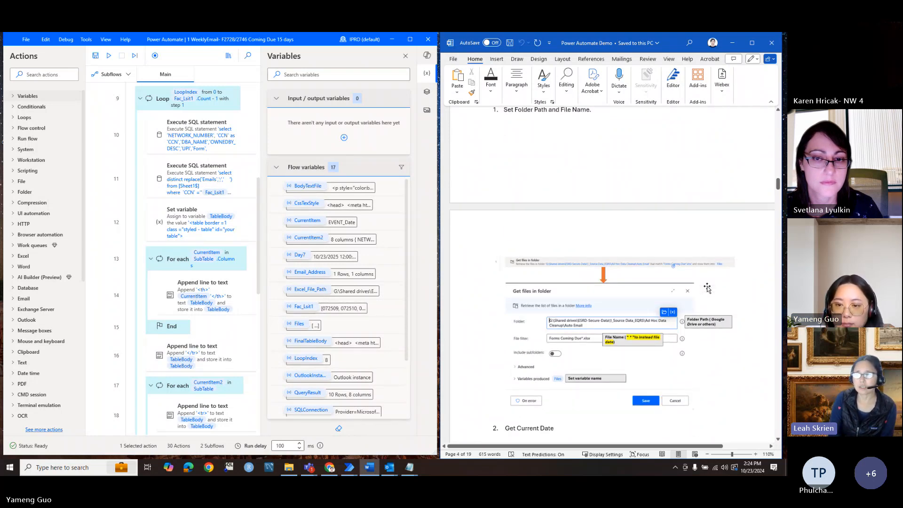
scroll(708, 286, down, 1)
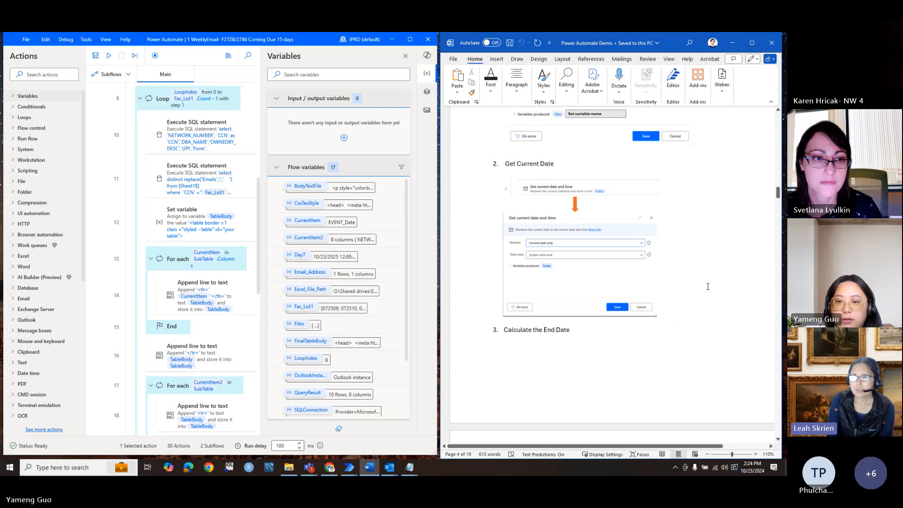
scroll(708, 287, down, 2)
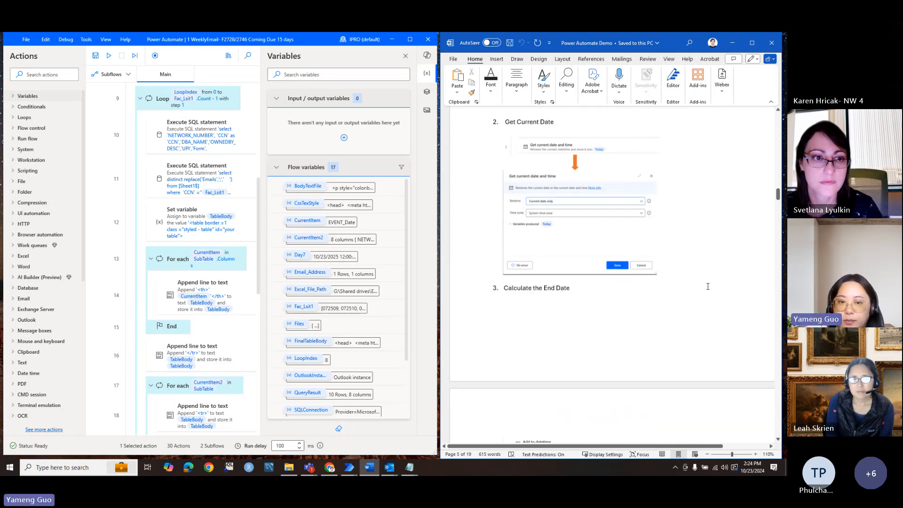
scroll(712, 303, down, 2)
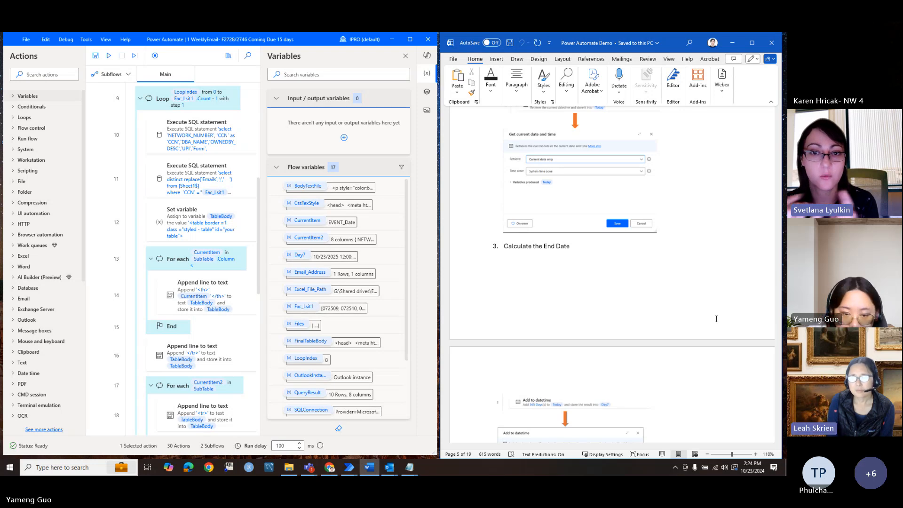
click(289, 467)
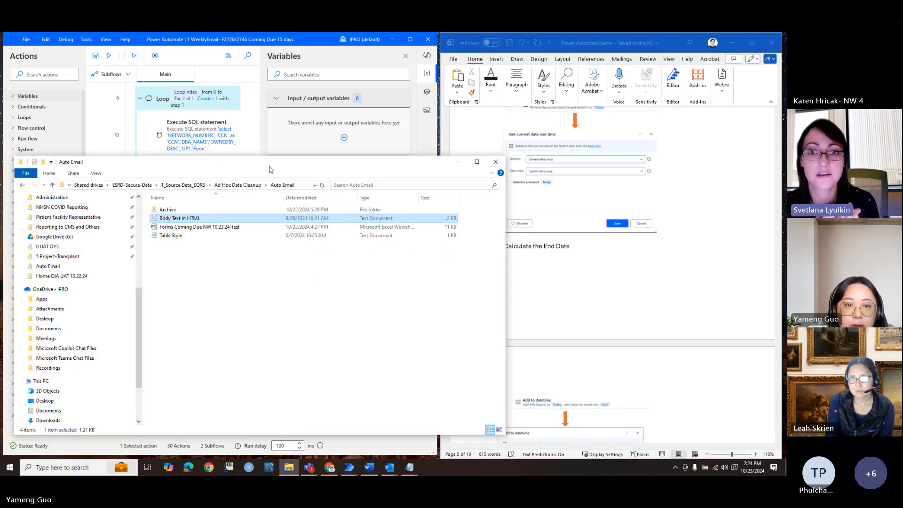
Step: Reposition the Auto Email folder window to show its files, then minimize it
drag(270, 166, 541, 200)
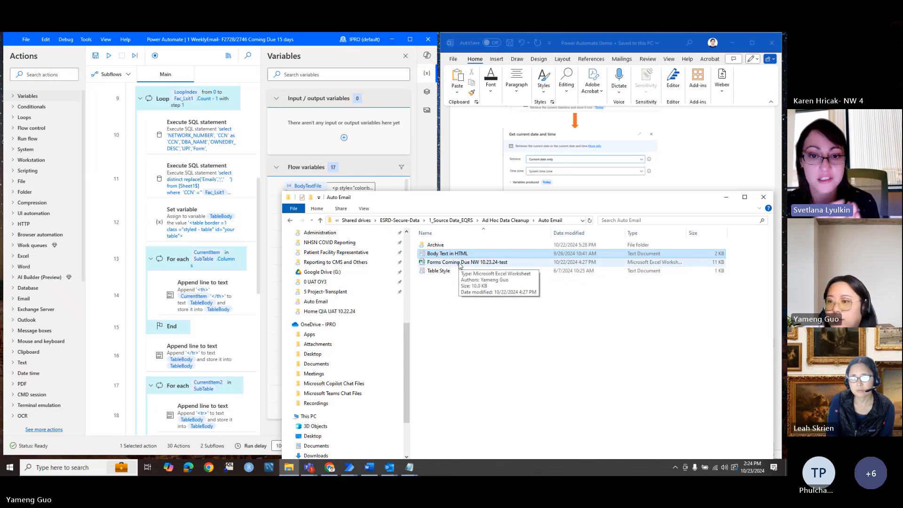
click(456, 291)
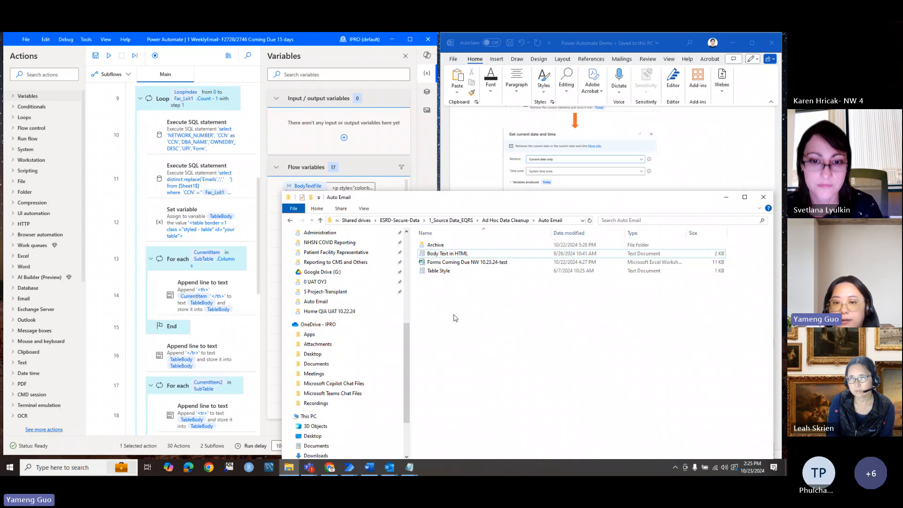
drag(503, 201, 451, 177)
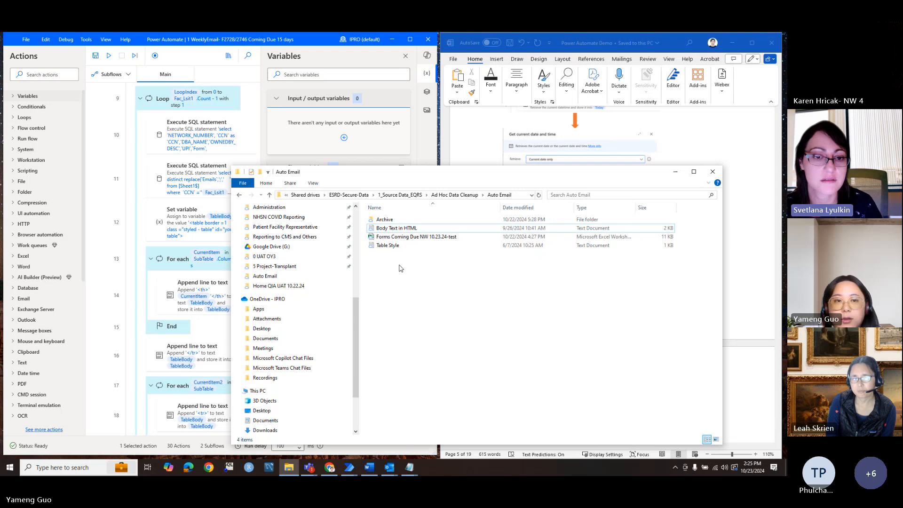
click(674, 174)
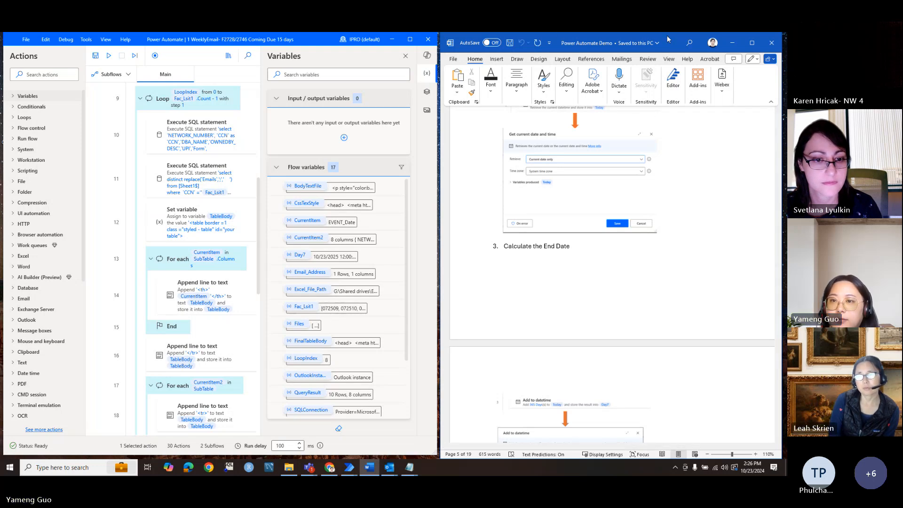
Step: Move and widen the Word guide over the flow editor, reopen the folder, and minimize Word
drag(671, 44, 536, 71)
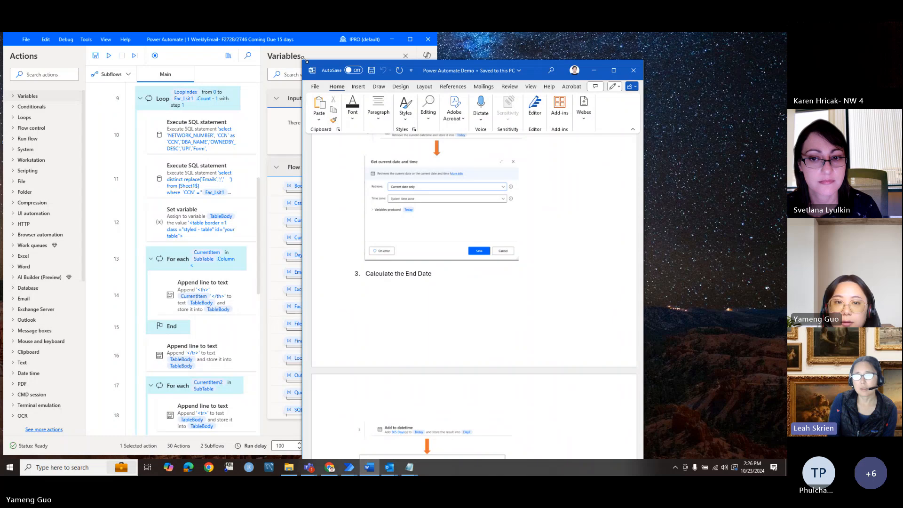
drag(302, 60, 120, 60)
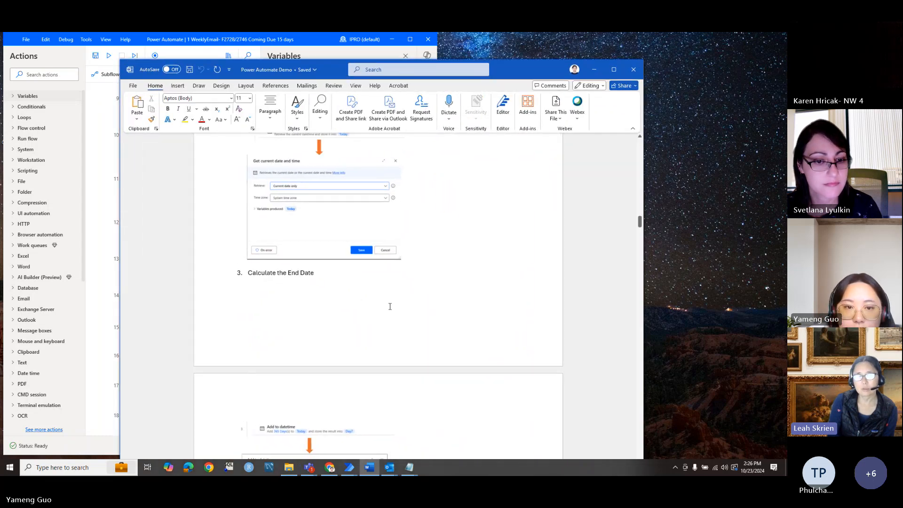
scroll(383, 323, down, 1)
click(290, 468)
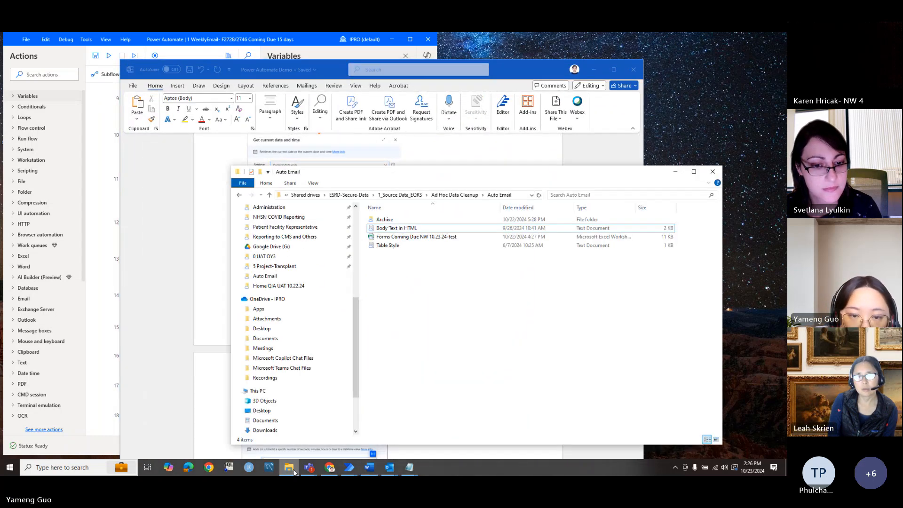
click(595, 68)
Step: Maximize Power Automate and reopen the final Send email message through Outlook action at its Attachment(s) field
click(312, 43)
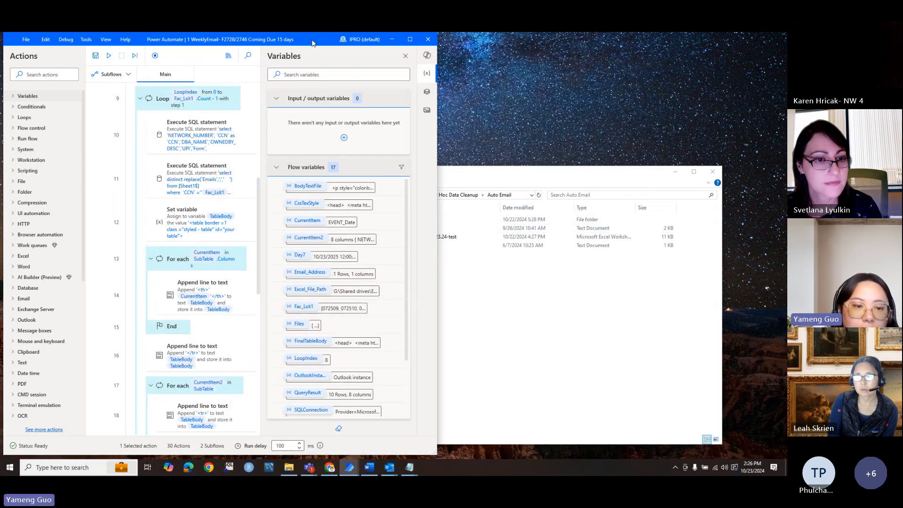
scroll(228, 356, down, 9)
click(411, 39)
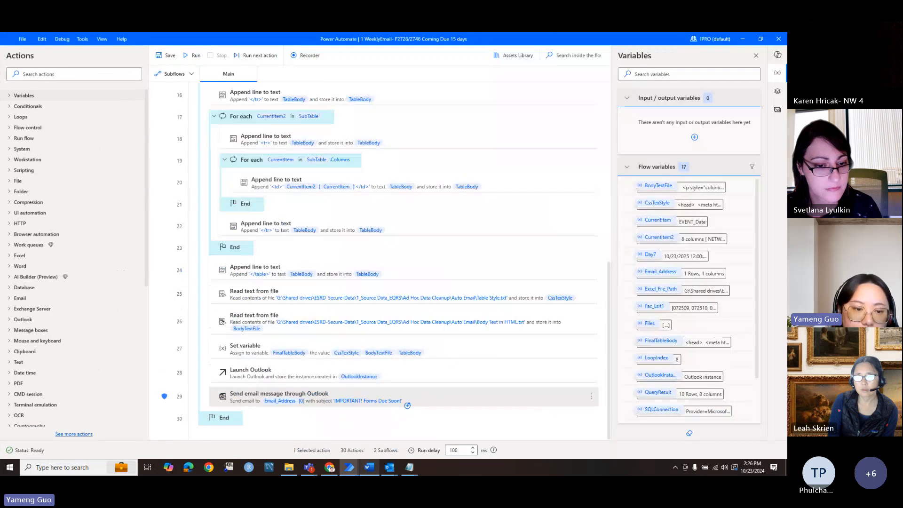
double_click(436, 400)
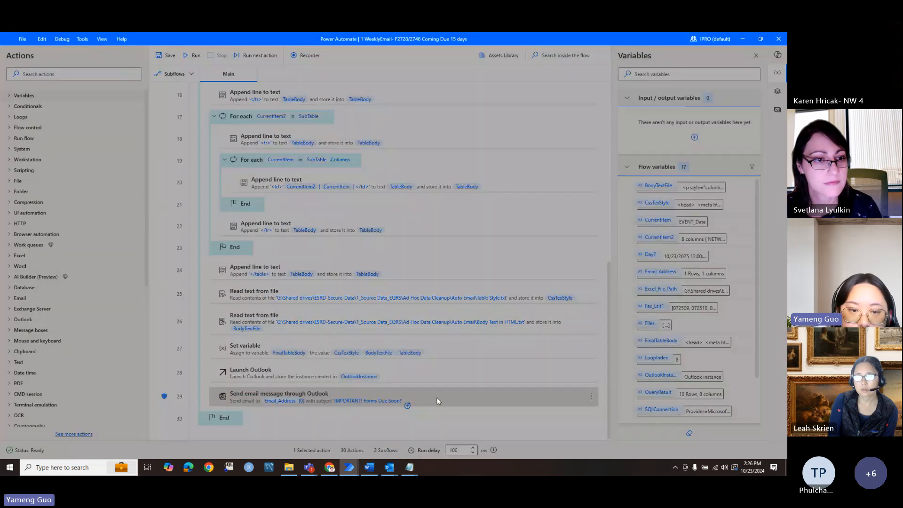
click(343, 356)
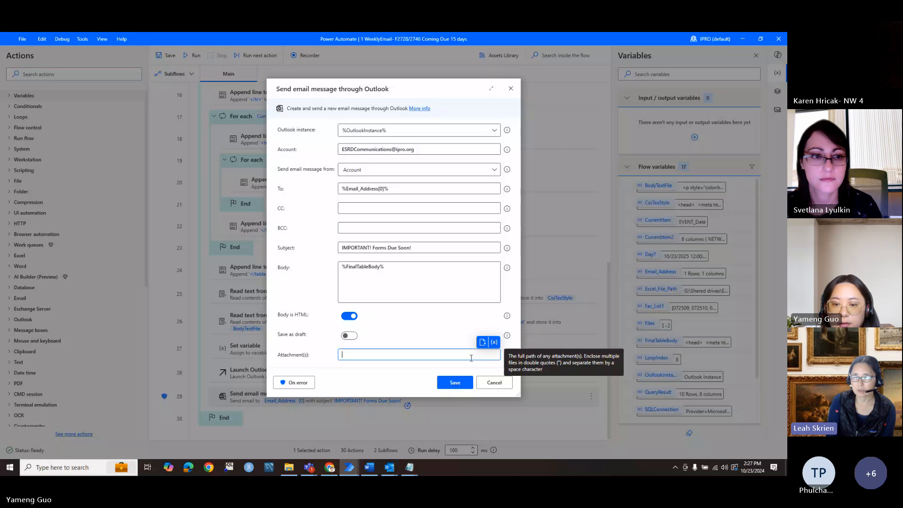
Step: Browse twice for an attachment, cancel both file pickers, and close the email action without changes
click(482, 342)
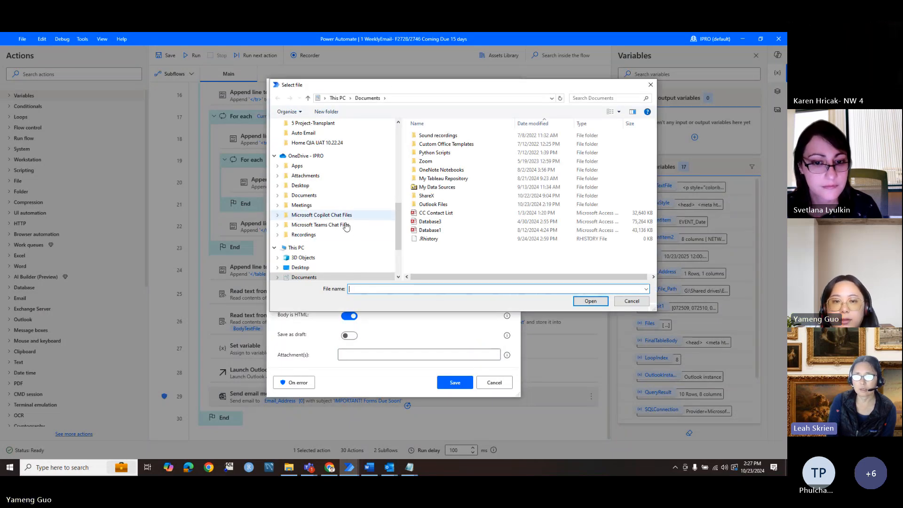
click(628, 305)
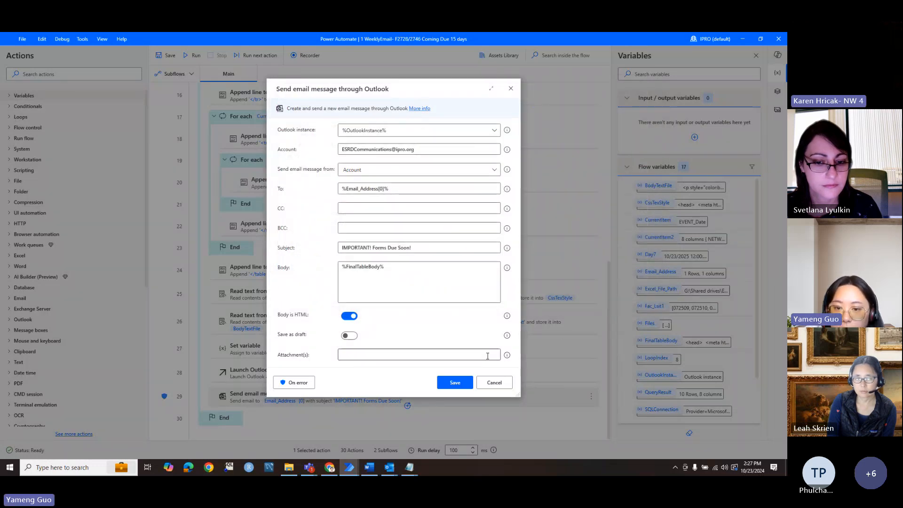
click(485, 354)
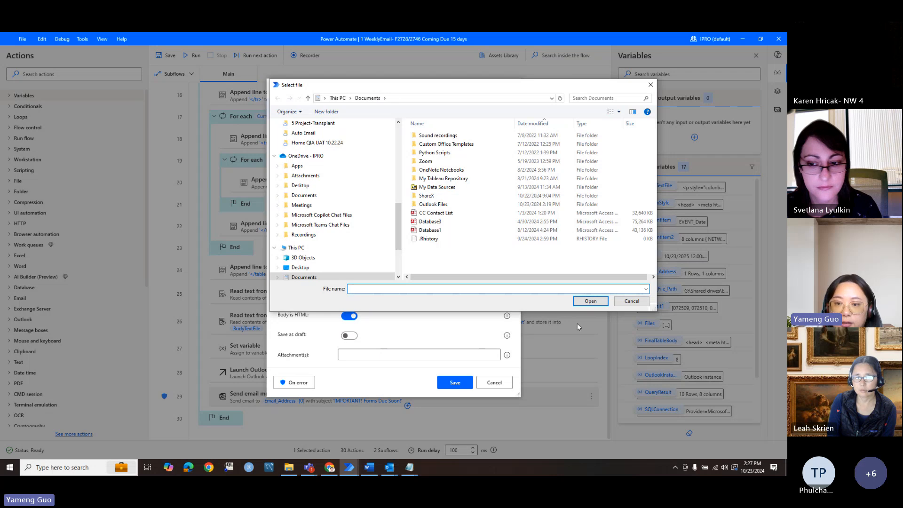
click(624, 301)
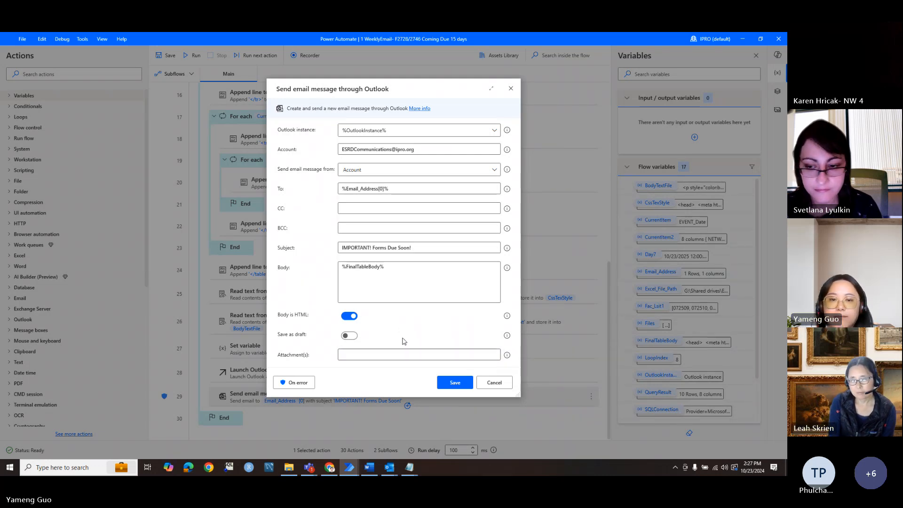
click(494, 383)
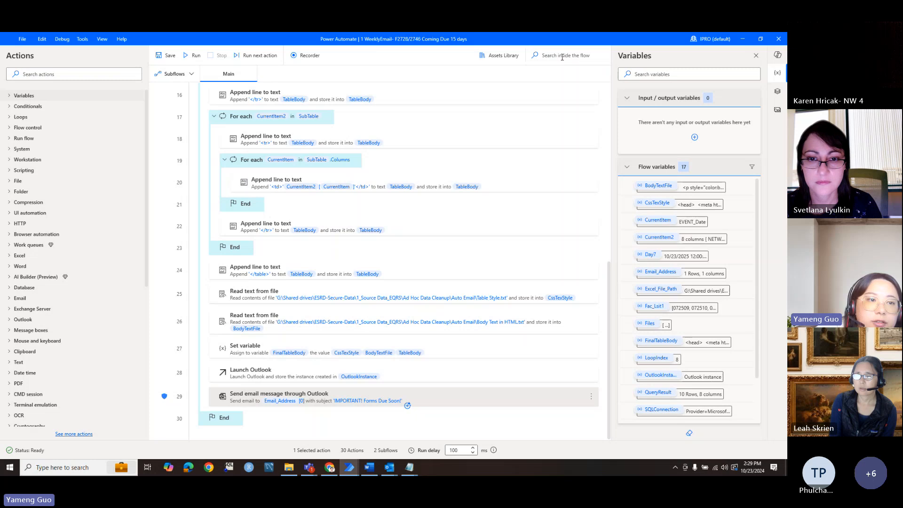
click(41, 75)
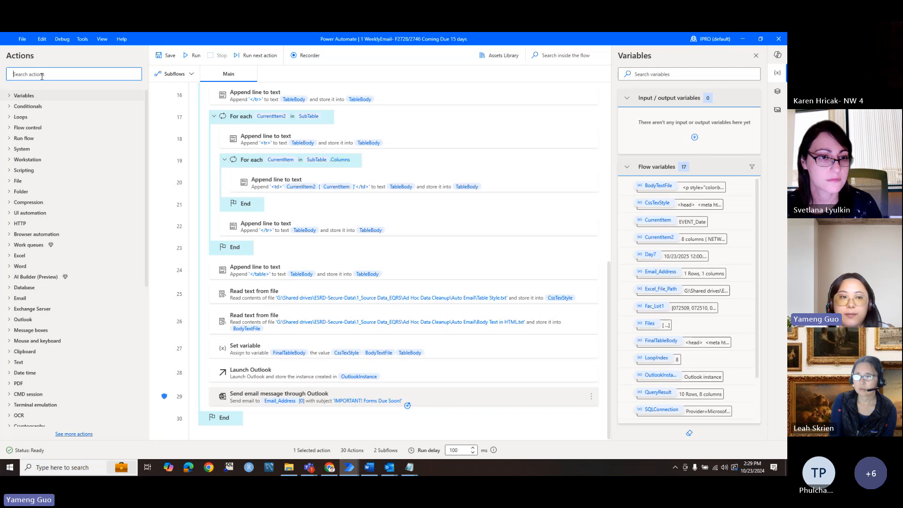
text(a)
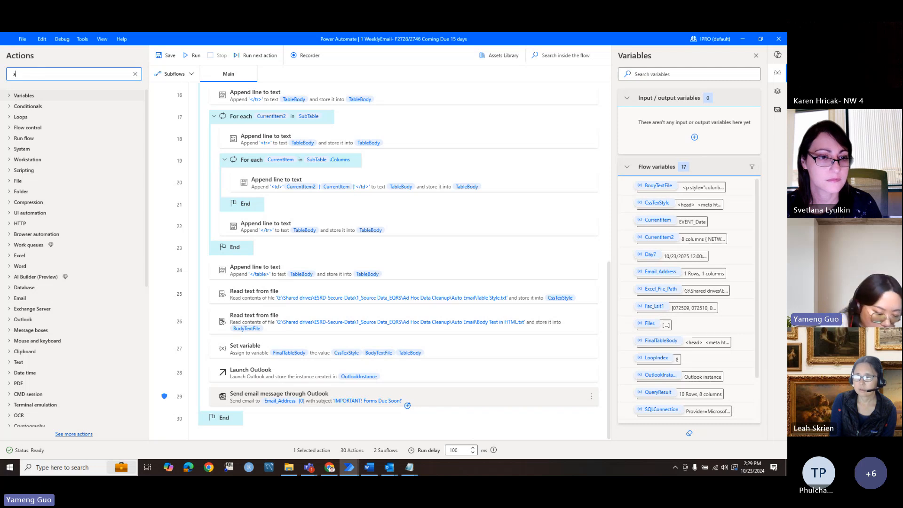
text(uto)
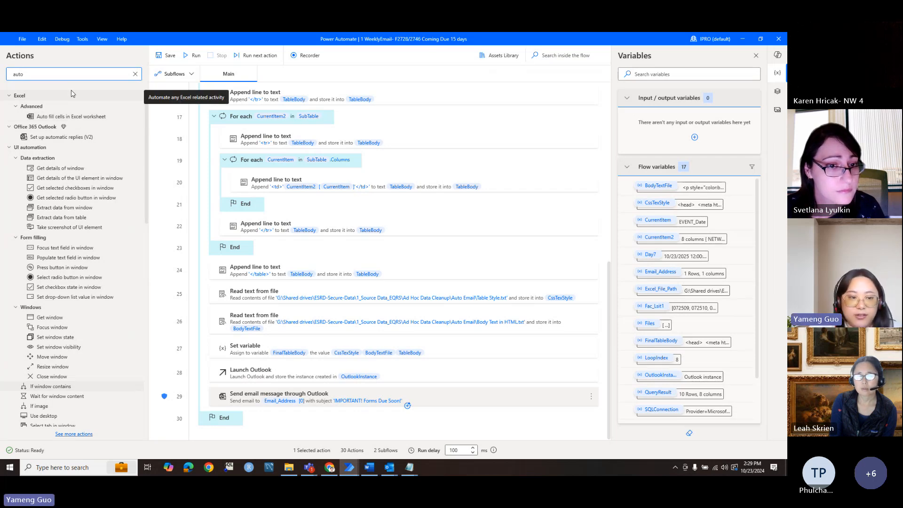
click(134, 74)
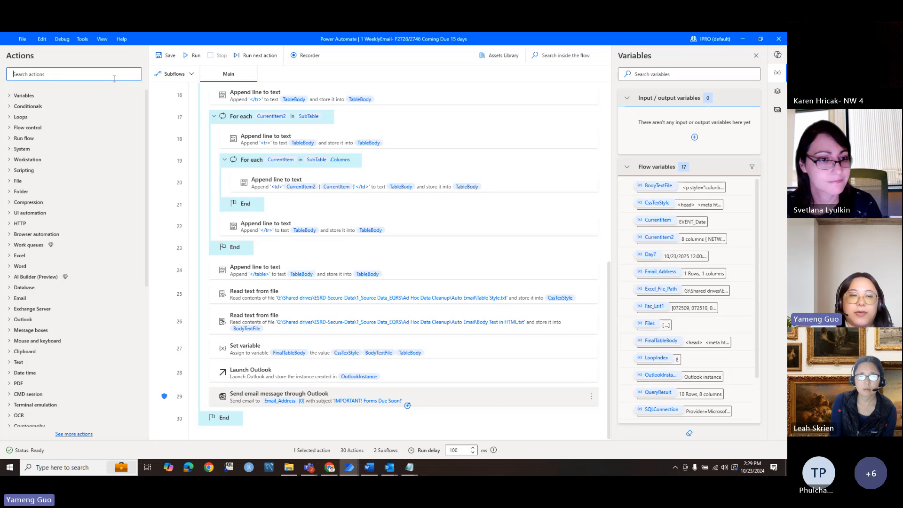
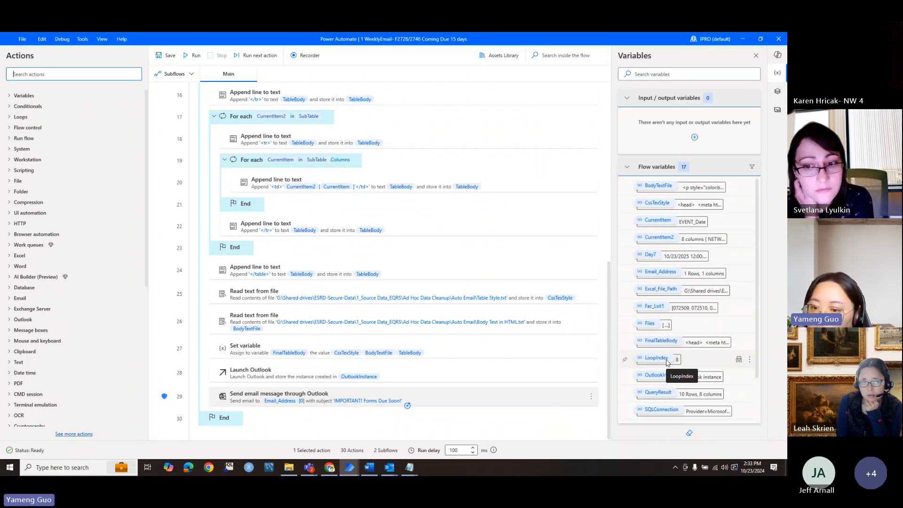
Step: Inspect the values stored in Fac_Lsit1 in the variable viewer, then close it
double_click(685, 313)
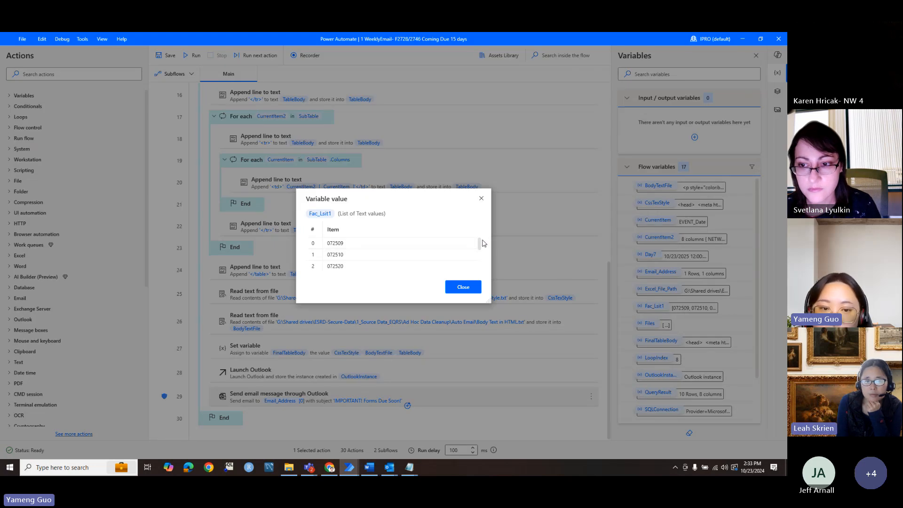
drag(484, 243, 478, 258)
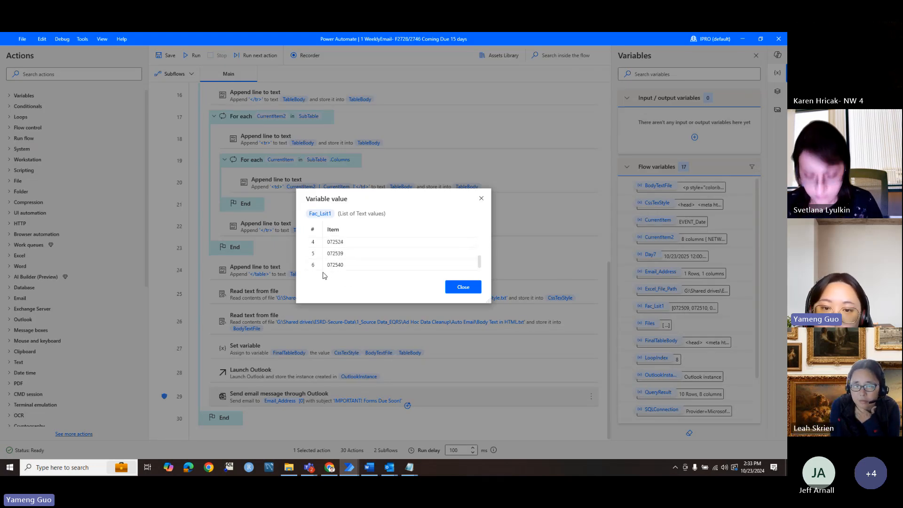
drag(479, 260, 459, 276)
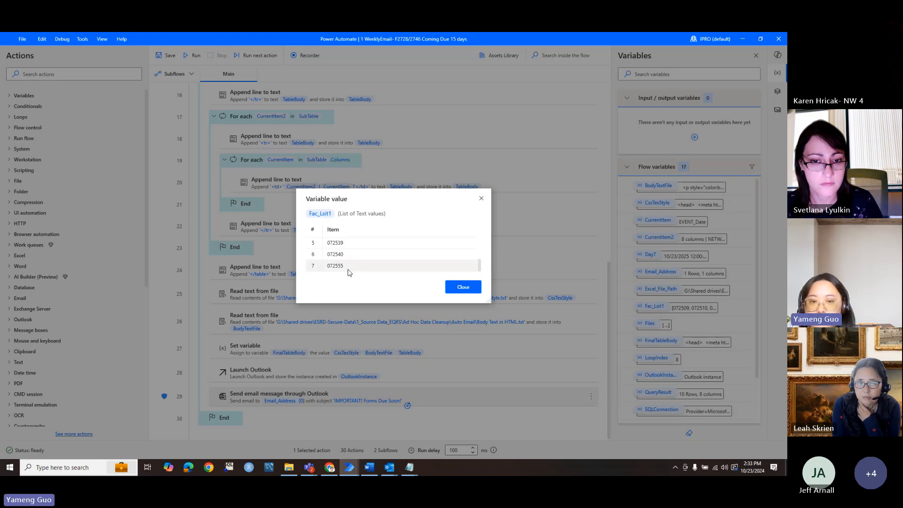
click(461, 287)
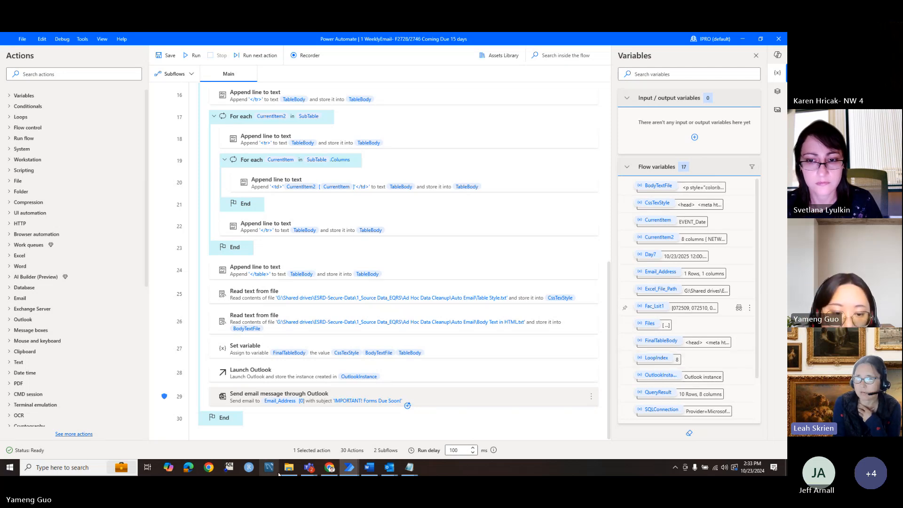
Step: Open Forms Coming Due NW 10.23.24-test from the Auto Email folder, then minimize Excel and Explorer
mouse_move(288, 468)
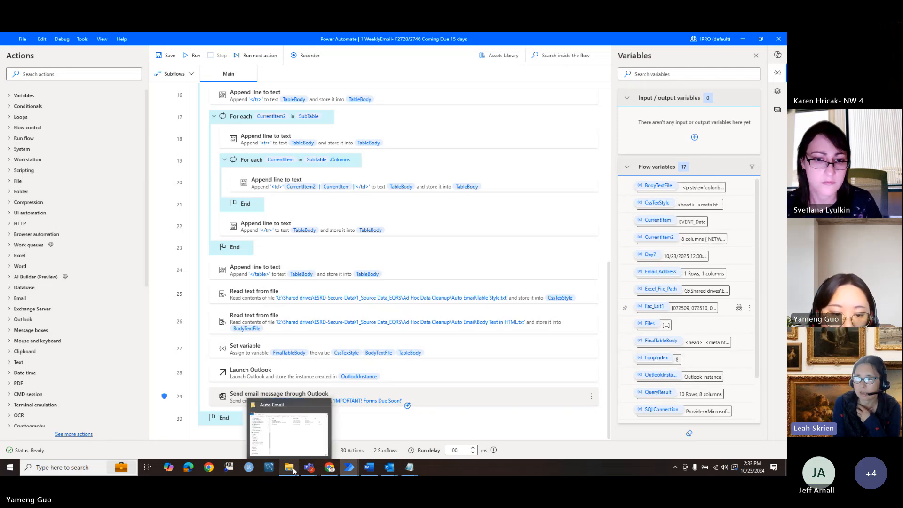
click(281, 404)
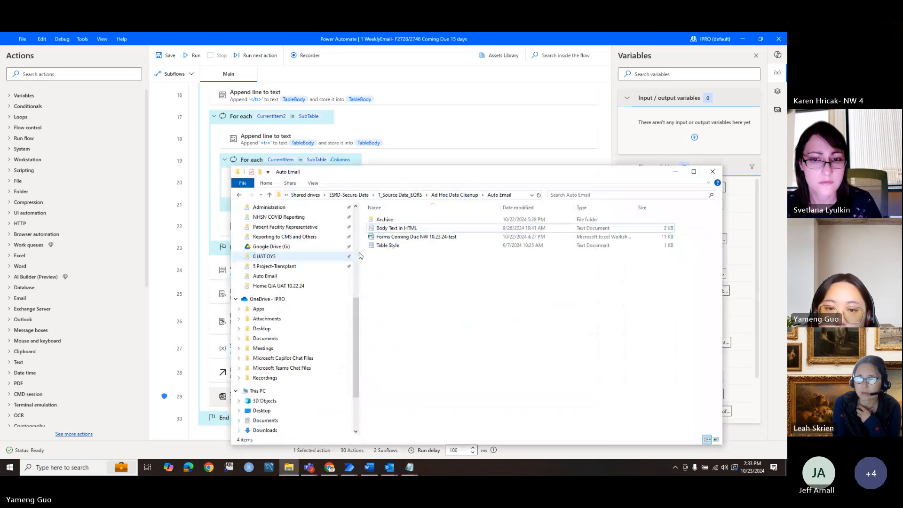
double_click(400, 238)
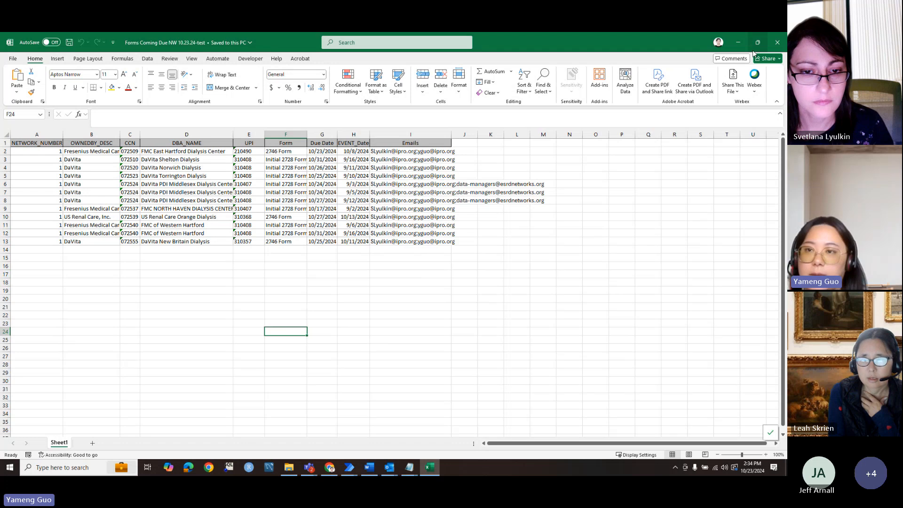
click(740, 43)
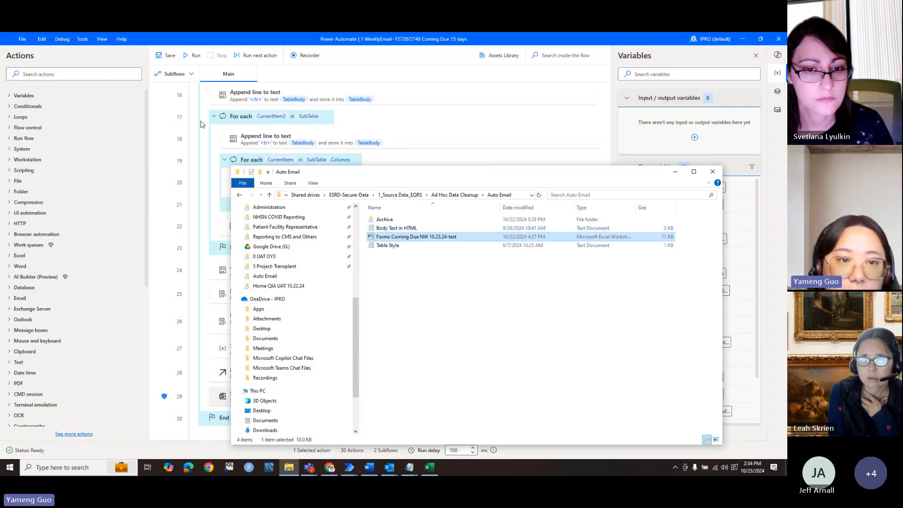
click(675, 171)
scroll(309, 152, up, 5)
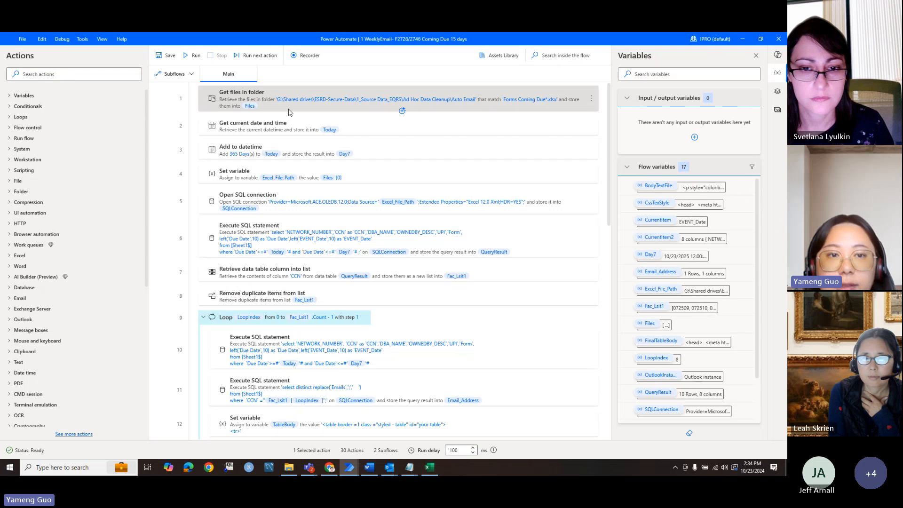
double_click(289, 110)
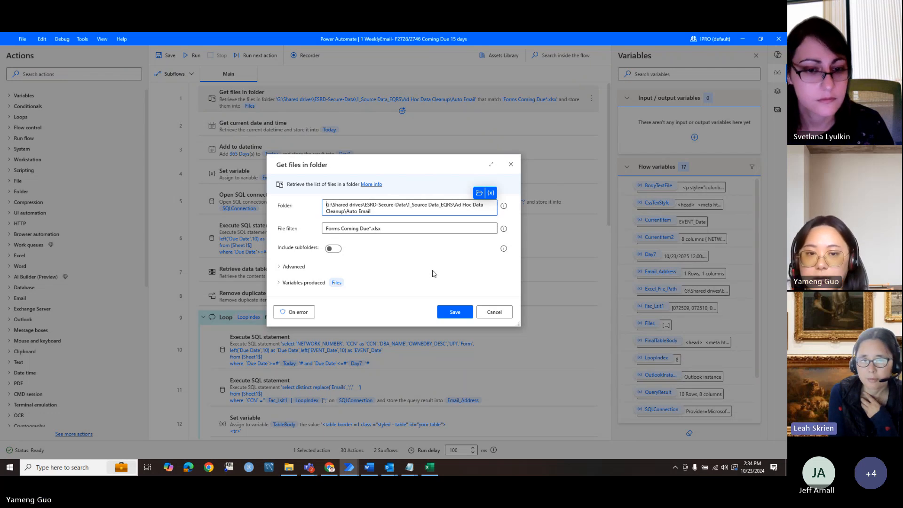
click(487, 313)
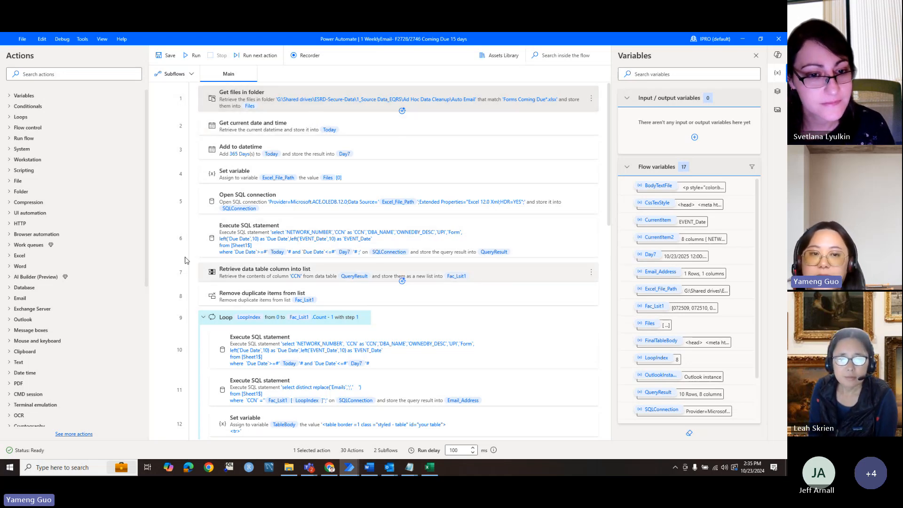
Step: Run the flow to the step 8 breakpoint, dismiss the run errors, and close the due-forms workbook
click(179, 300)
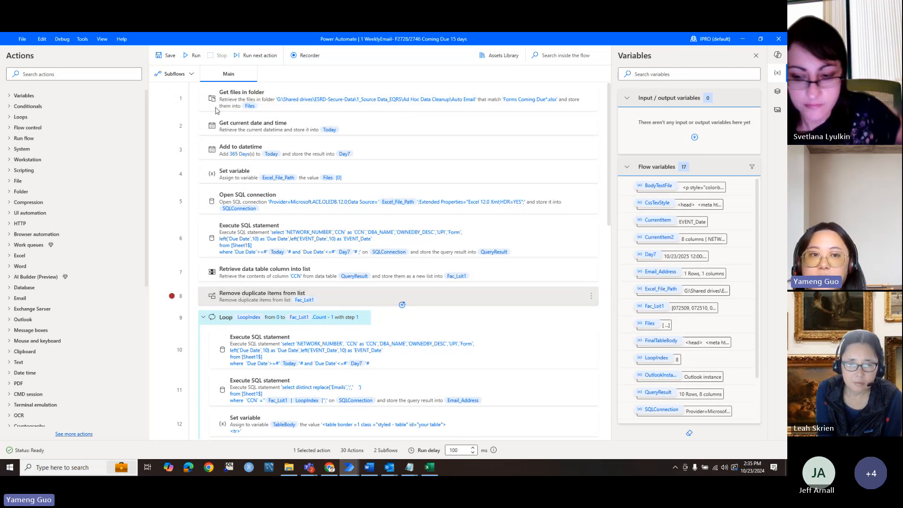
click(193, 56)
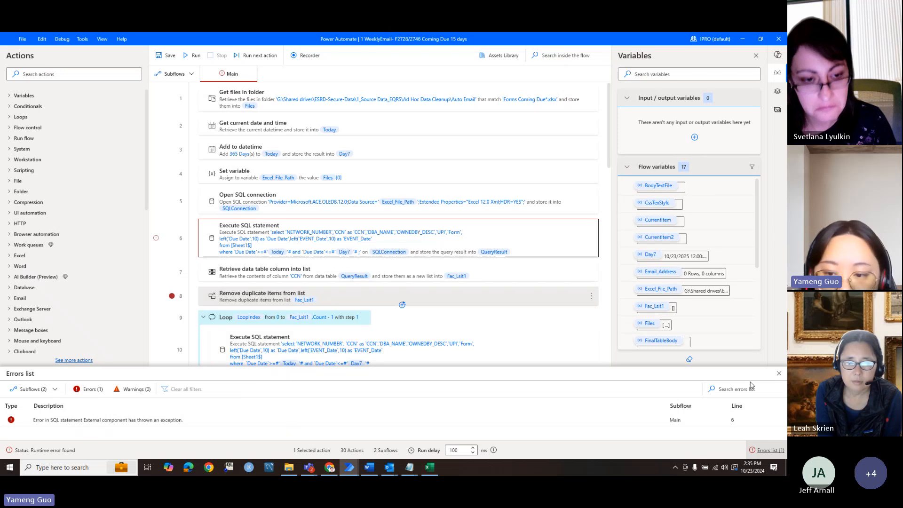
click(779, 373)
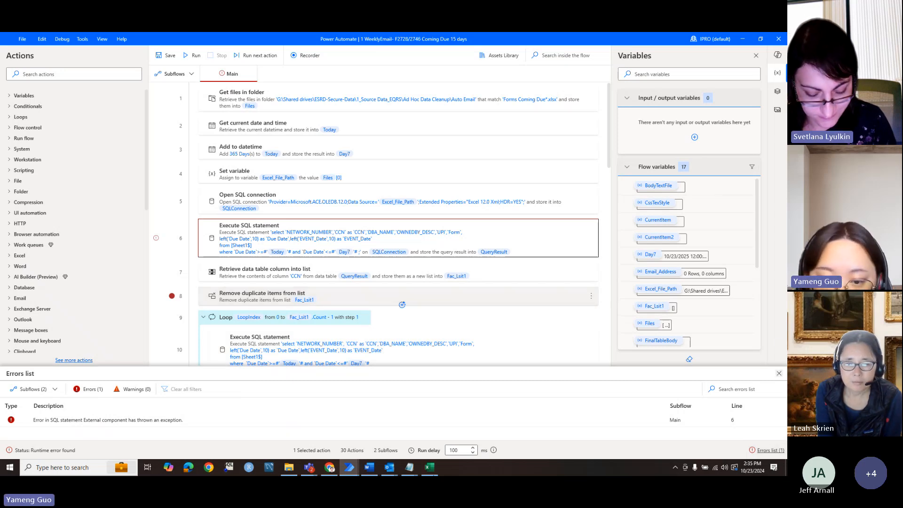
click(435, 468)
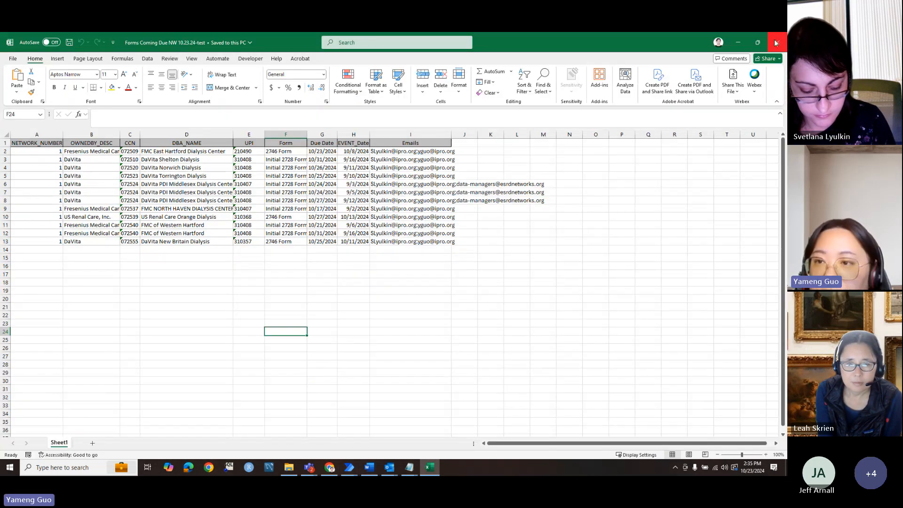
click(778, 42)
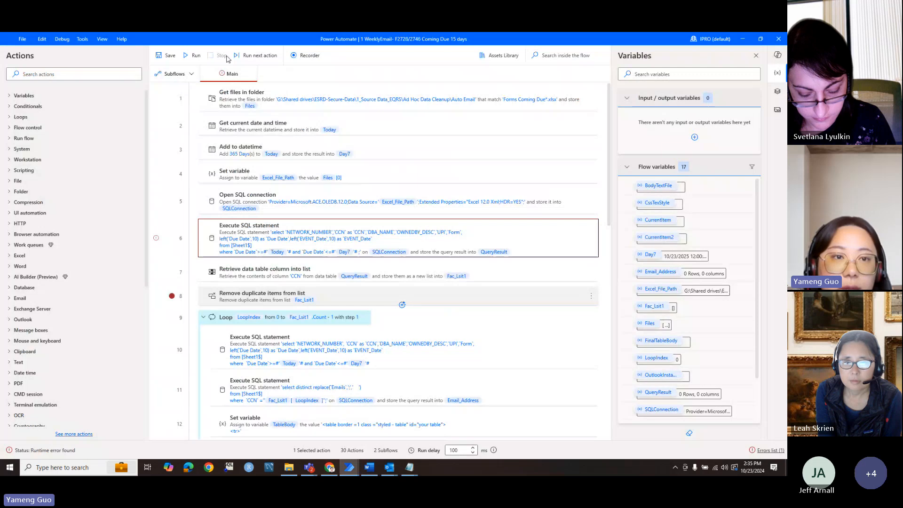
Step: Rerun the flow so QueryResult holds 10 rows, stop it, and remove step 8's breakpoint
click(194, 55)
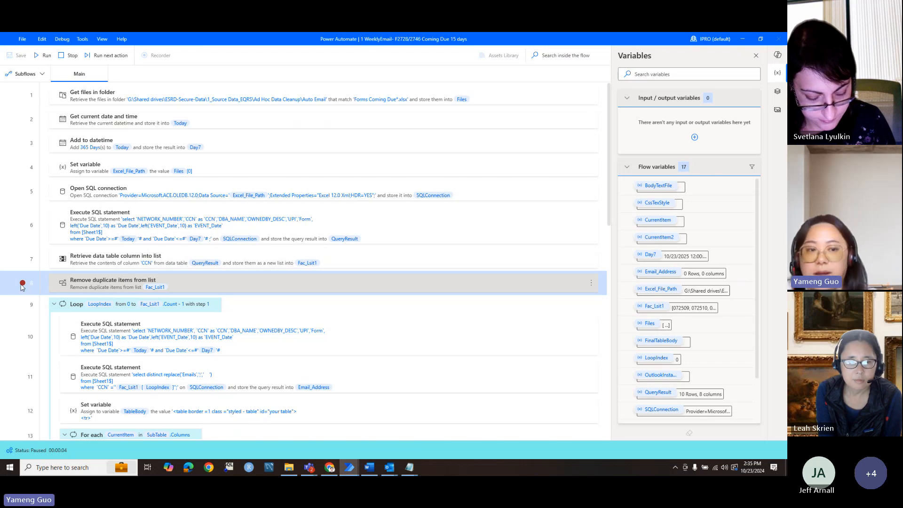
click(69, 55)
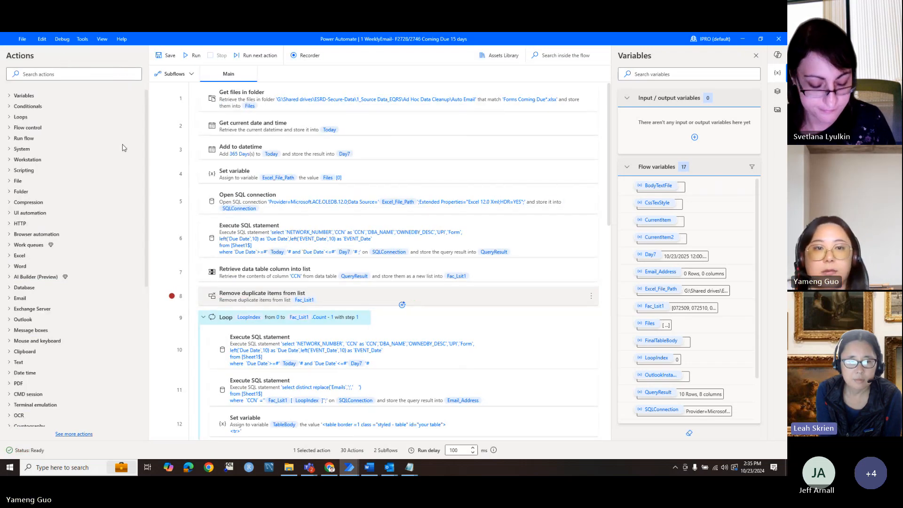
click(171, 296)
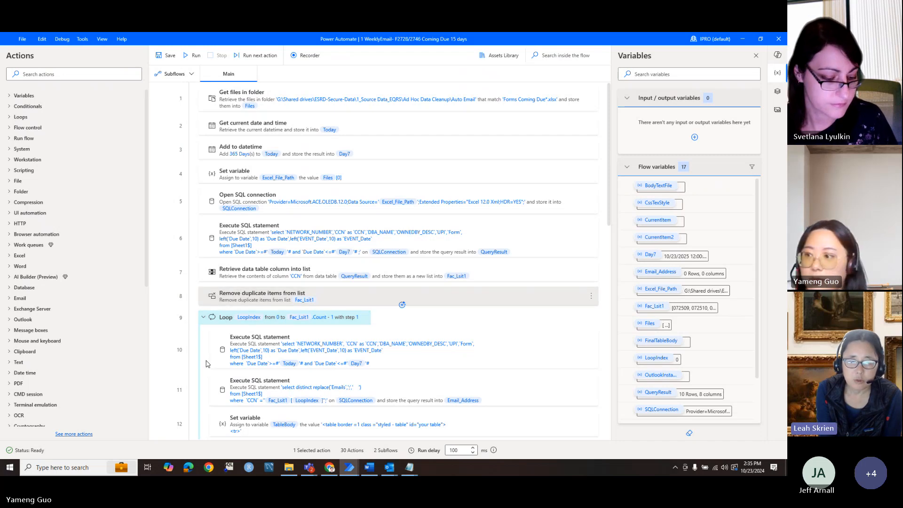